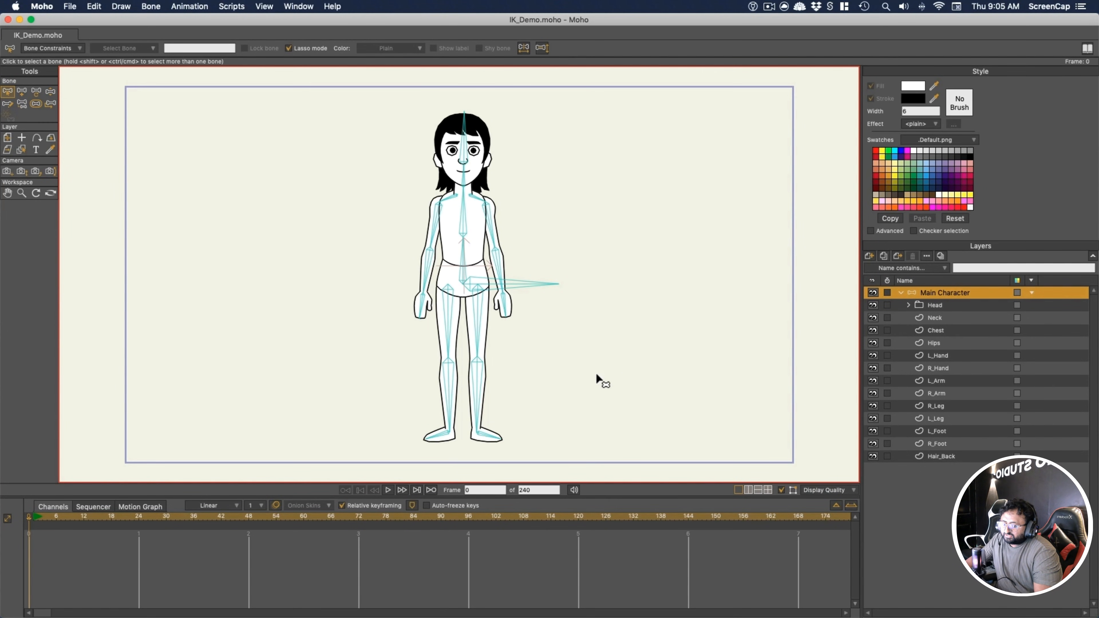
Raise the character's right arm at frame 4 with Manipulate Bones, bending the elbow so the hand points up
left_click_drag(596, 372, 703, 377)
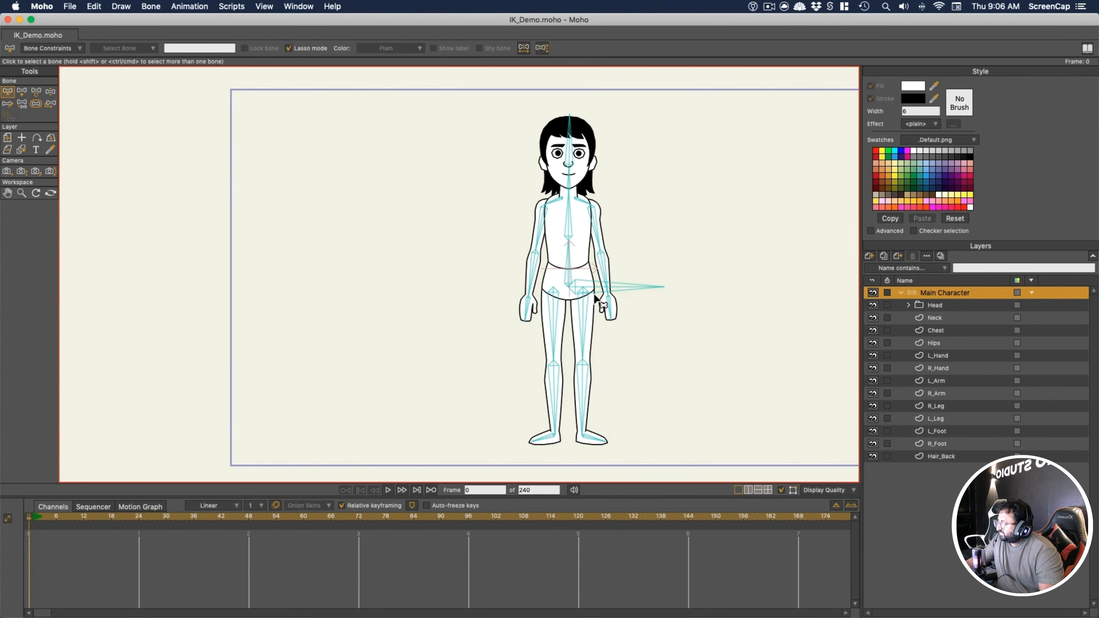
key("period")
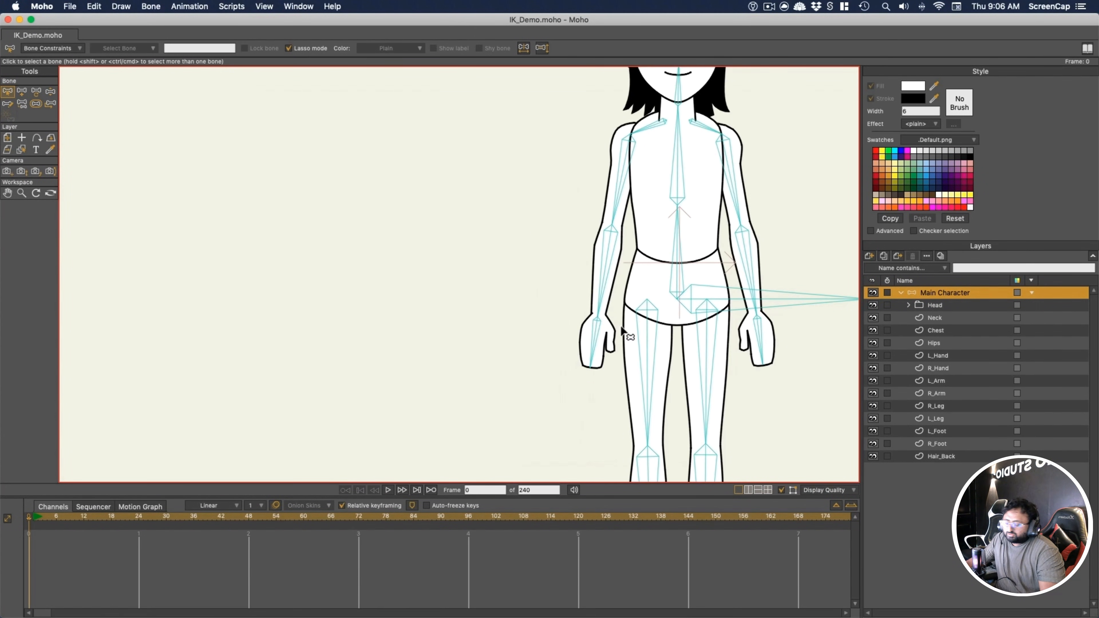
left_click(51, 91)
left_click_drag(592, 340, 563, 366)
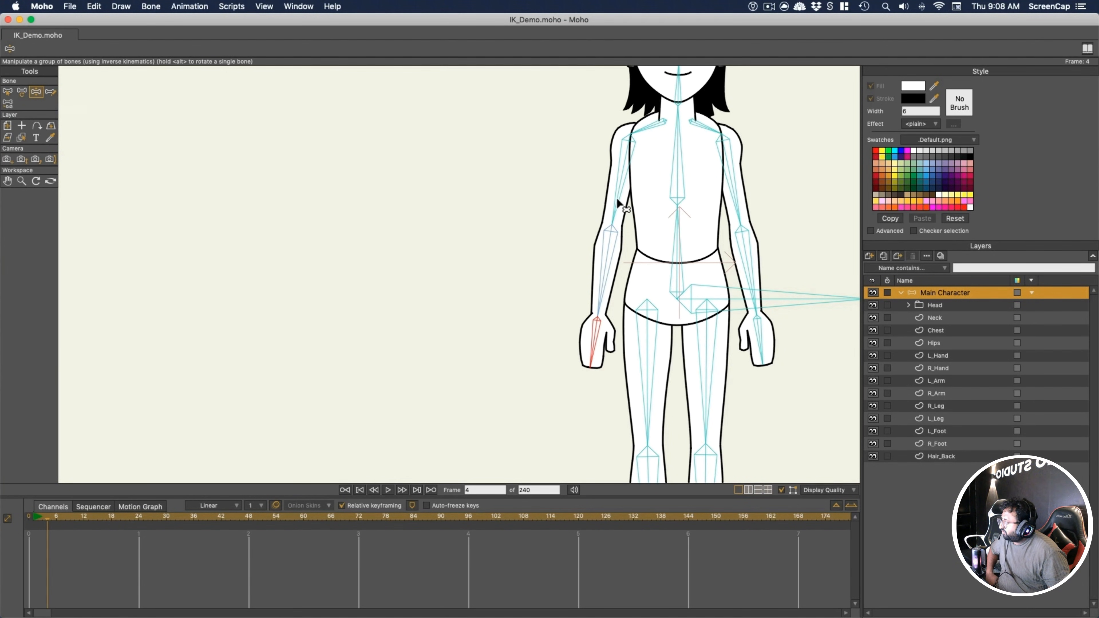
left_click_drag(618, 204, 480, 123)
left_click(638, 124)
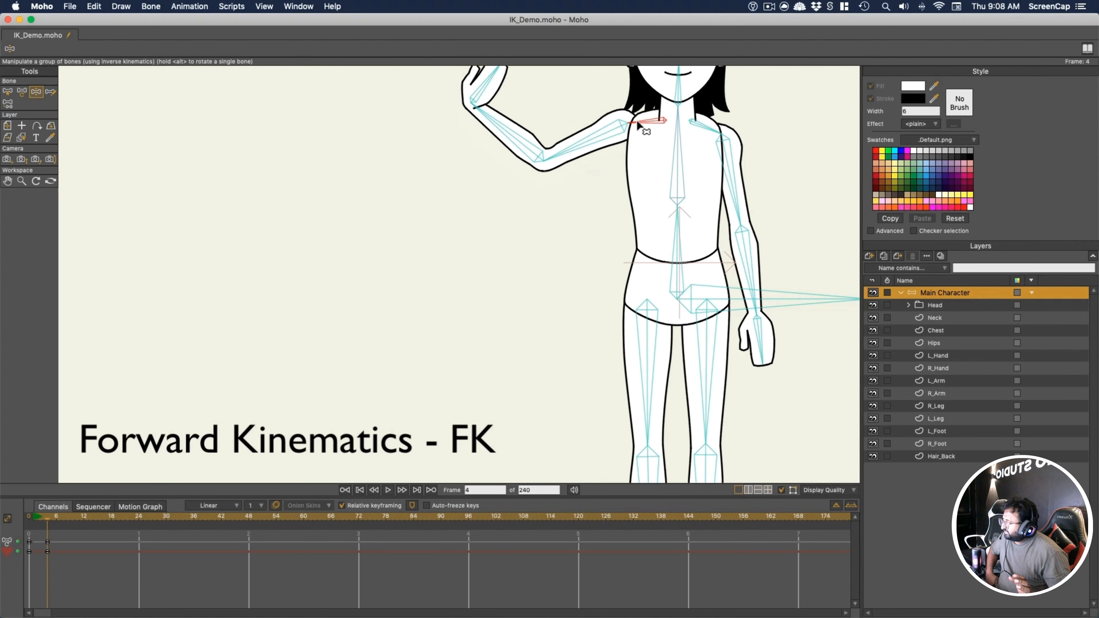
Lower the raised right arm into an outstretched pose, with the forearm sloping down and the hand hanging from the wrist
left_click_drag(563, 156, 456, 244)
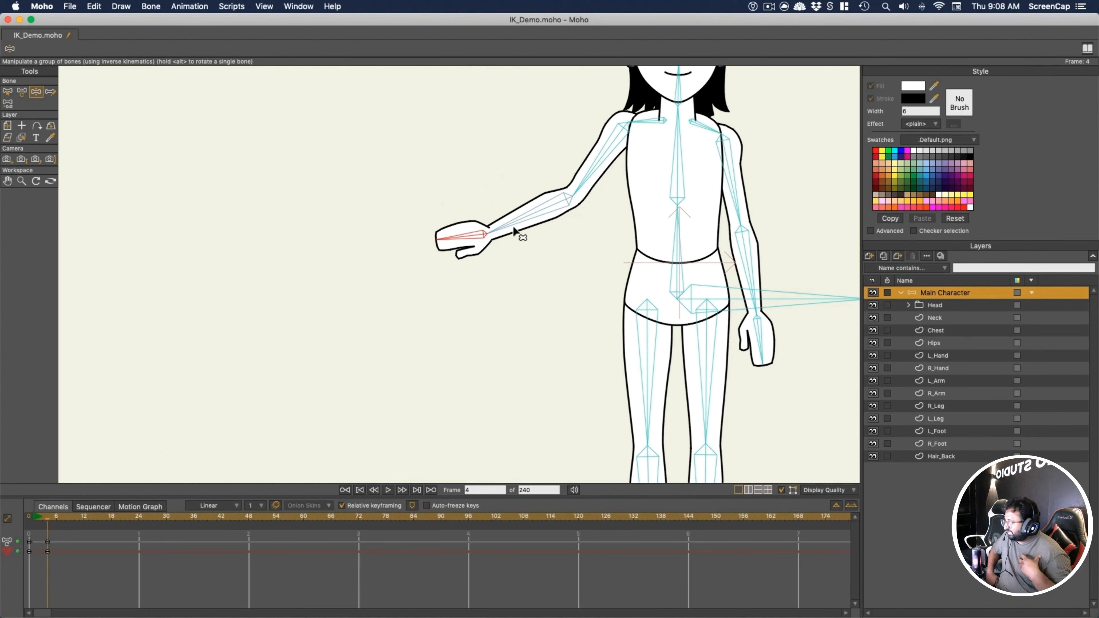
left_click_drag(515, 225, 518, 191)
left_click_drag(459, 169, 462, 207)
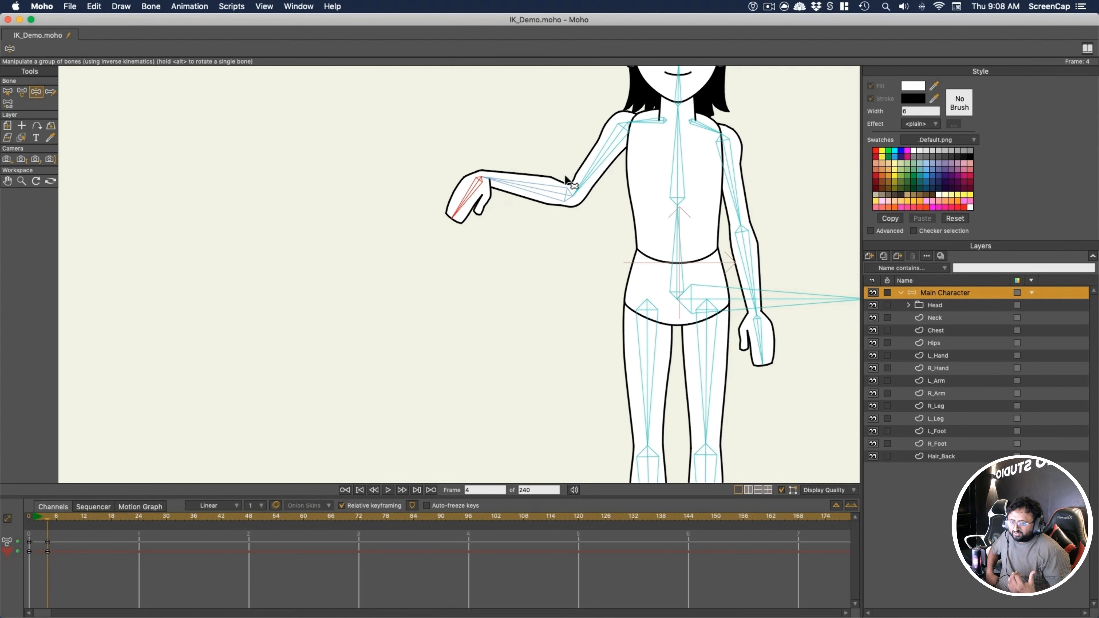
left_click_drag(523, 188, 533, 214)
left_click_drag(587, 176, 508, 217)
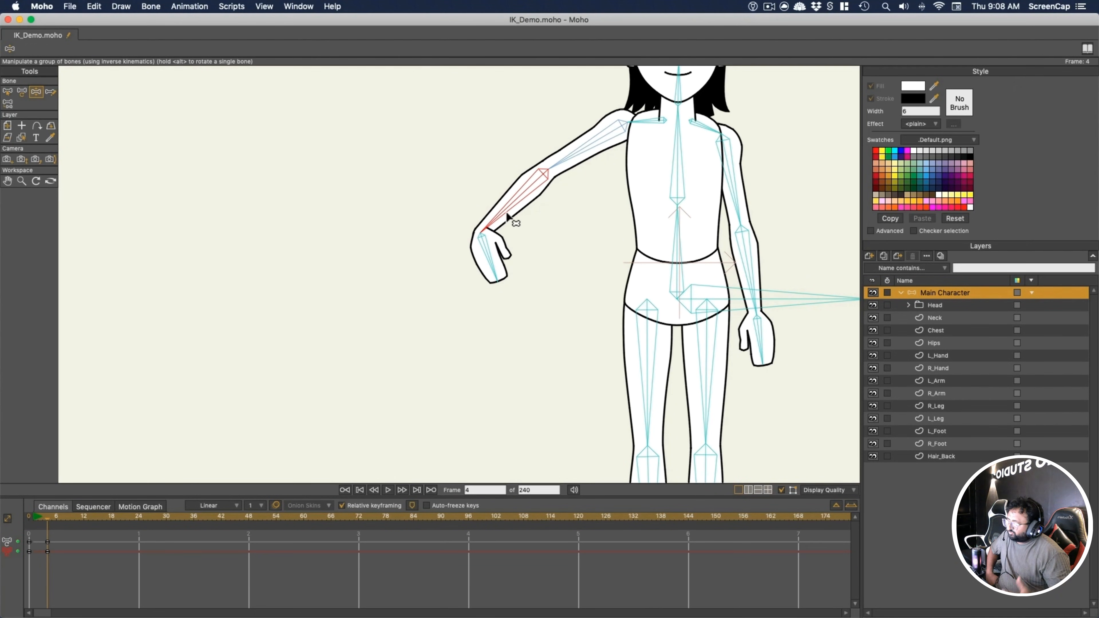
Bring the right upper arm down beside the torso and angle the forearm and hand slightly outward
left_click_drag(489, 273, 448, 286)
left_click_drag(573, 158, 611, 192)
left_click_drag(604, 251, 585, 254)
left_click_drag(575, 327, 551, 328)
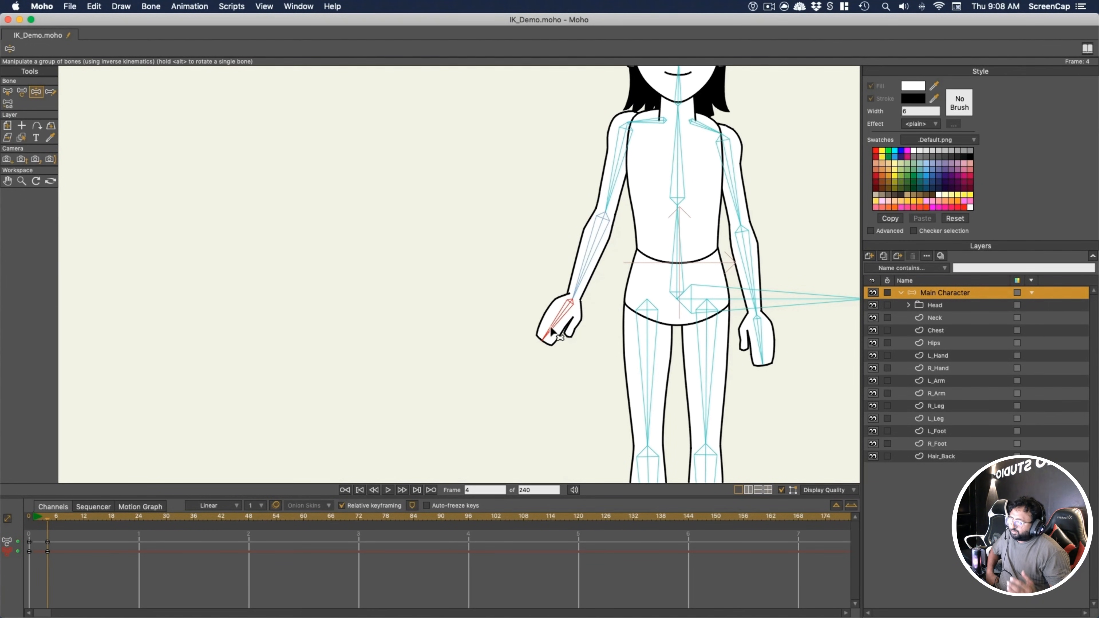
left_click_drag(617, 199, 589, 197)
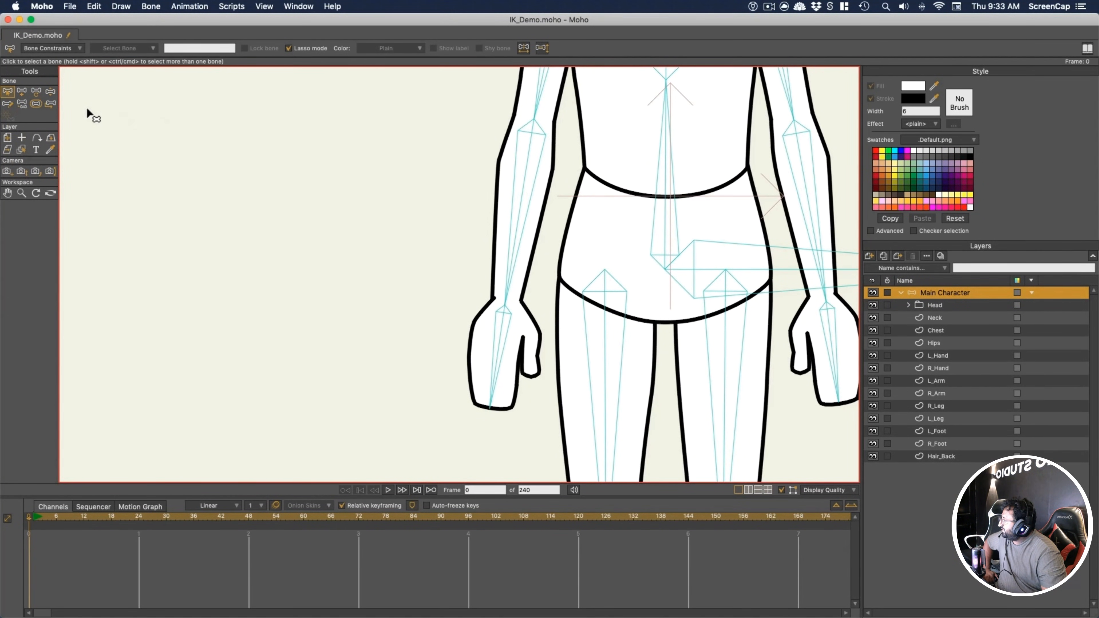
Enable angle constraints of -80 to 60 degrees on the R_Hand bone and test the limits by swinging the hand
left_click(497, 343)
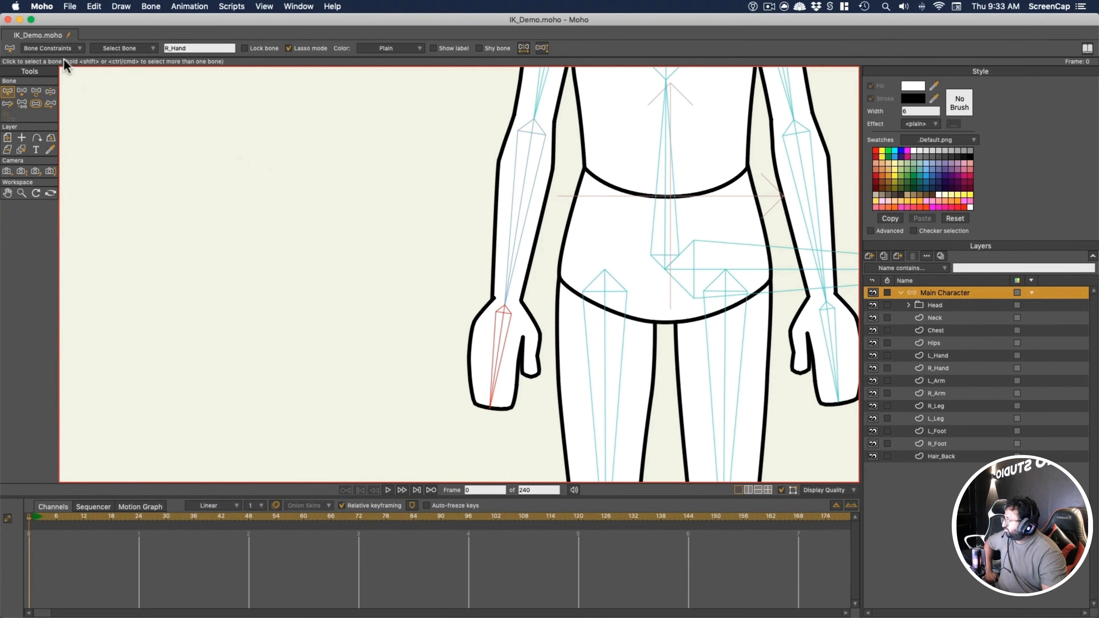
left_click(72, 48)
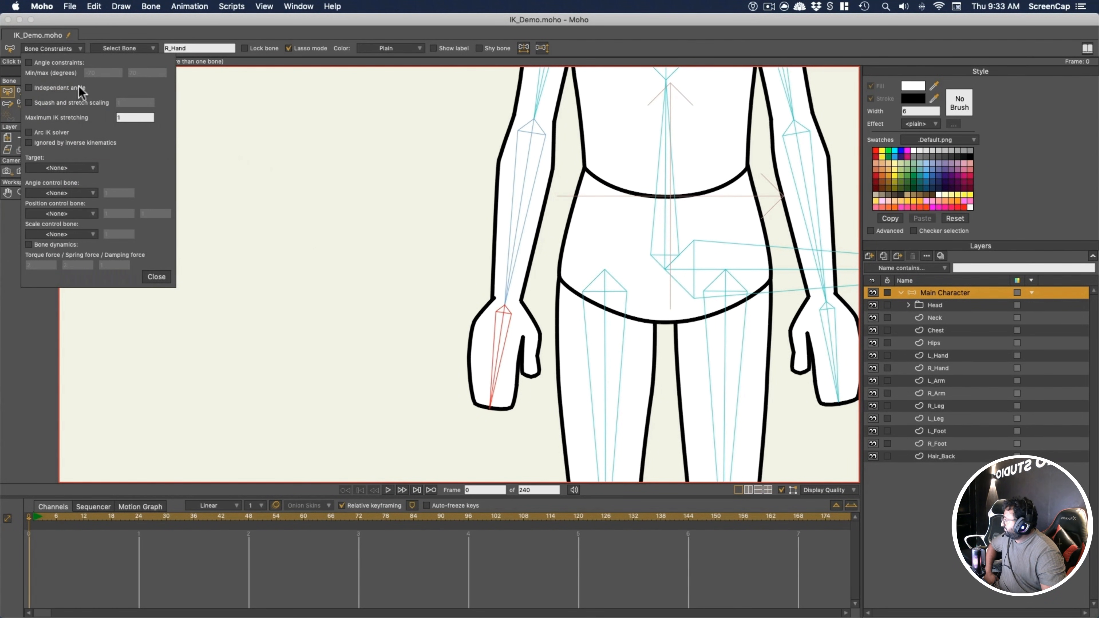
left_click(28, 62)
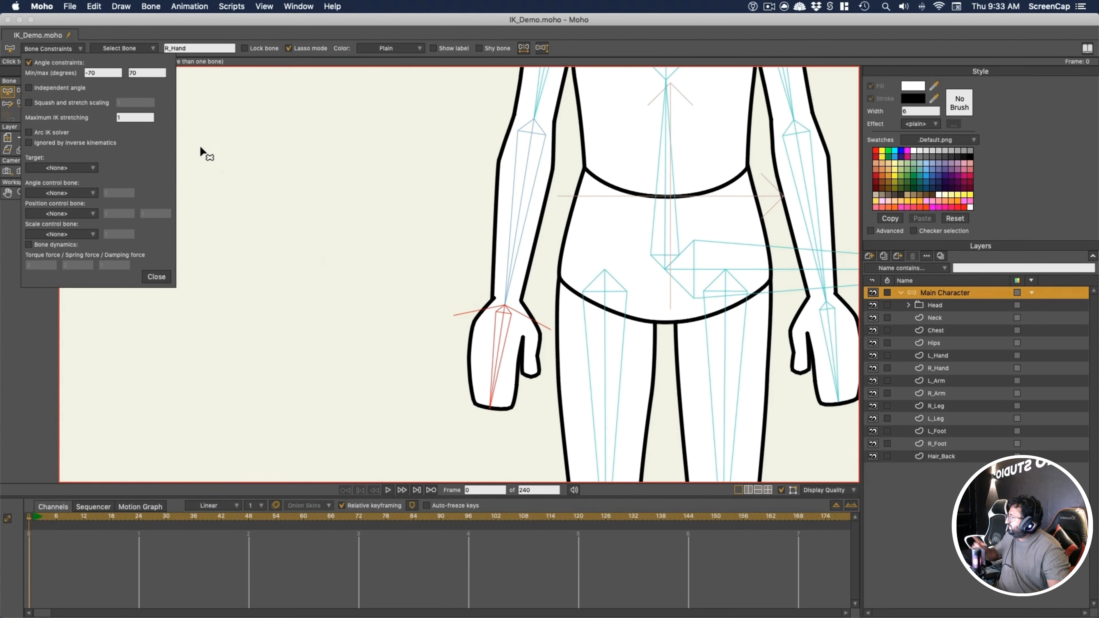
left_click(129, 74)
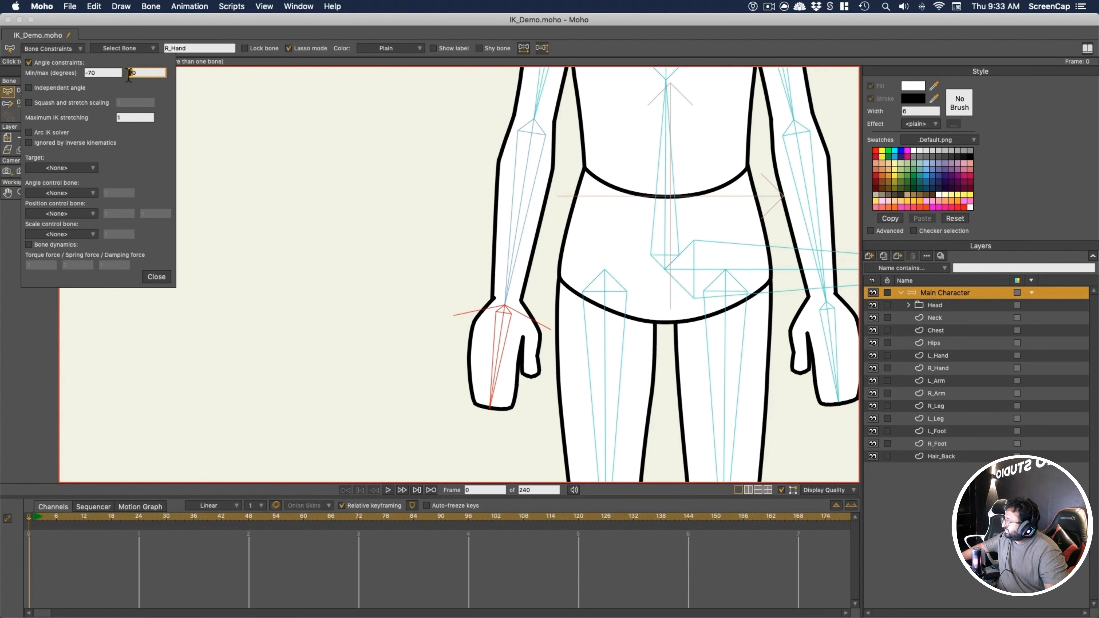
left_click(86, 74)
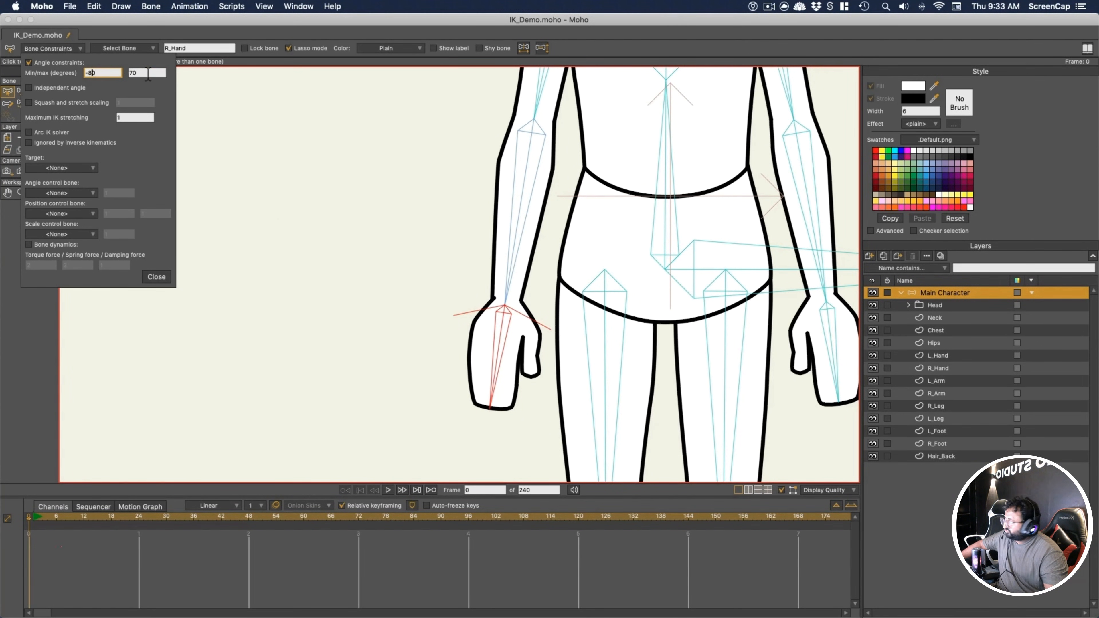
left_click(132, 74)
key("BackSpace")
type("6")
left_click(107, 74)
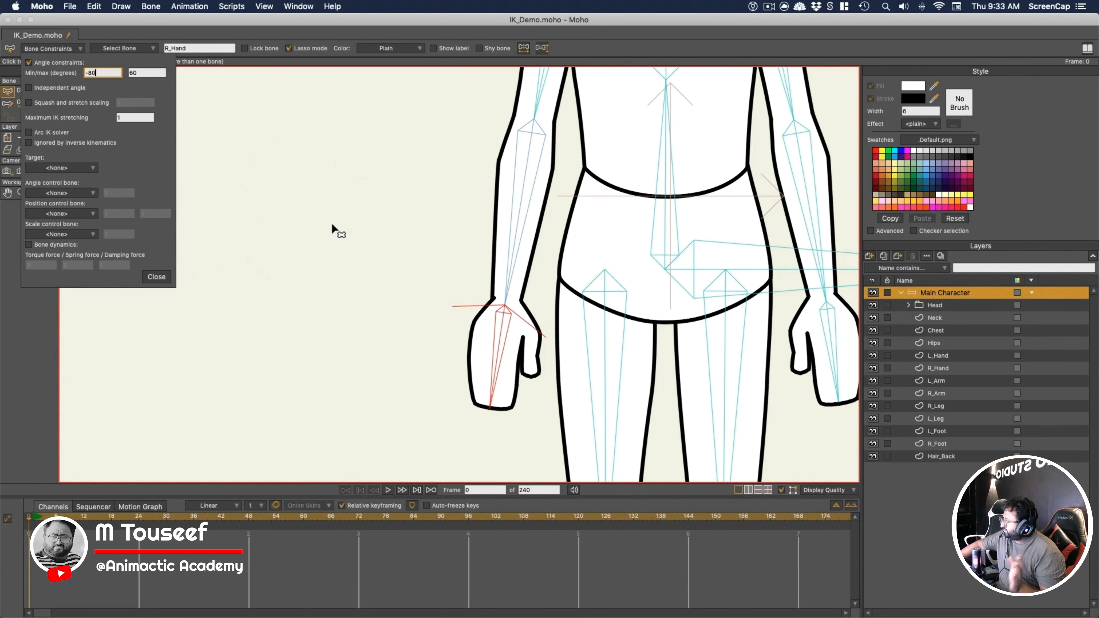
left_click(163, 279)
key("z")
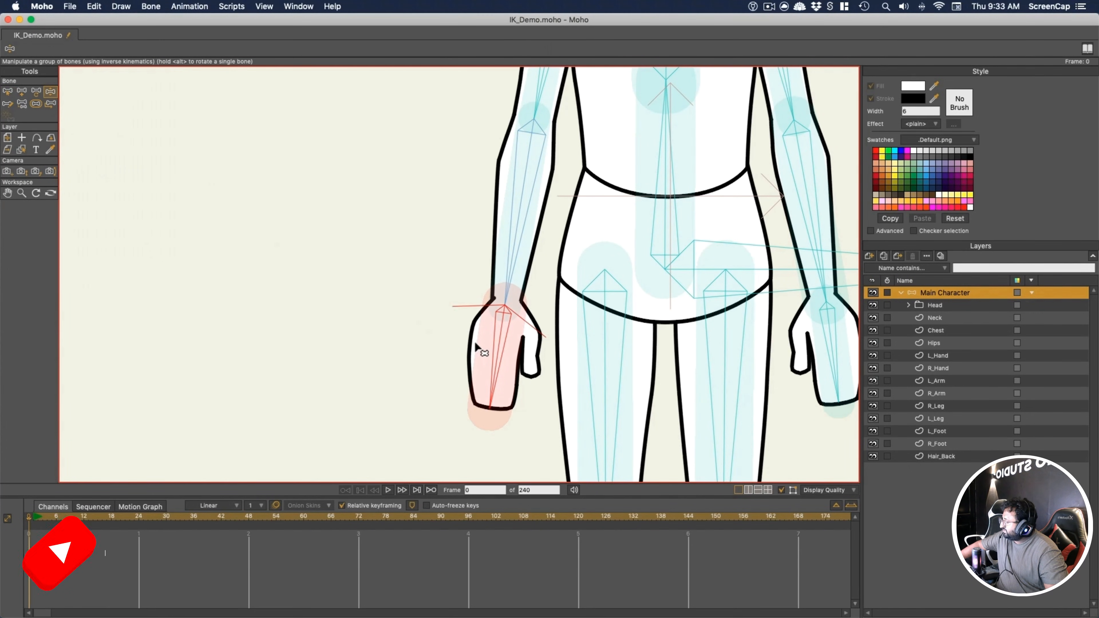
left_click_drag(498, 348, 359, 336)
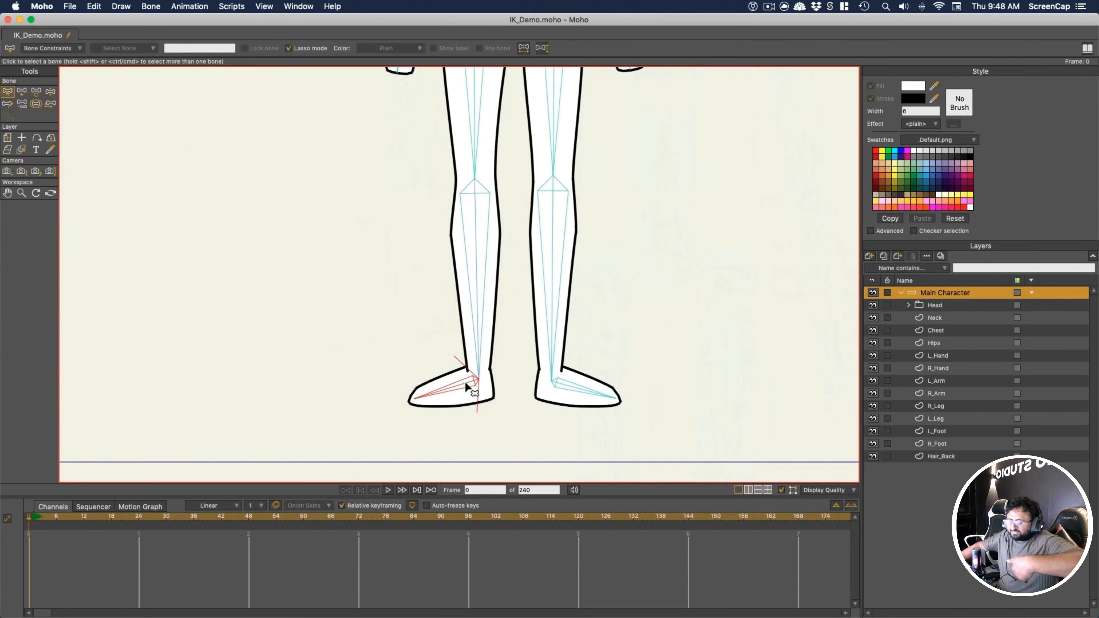
Check the R_Foot bone's angle constraints and test the foot by moving the right leg with Manipulate Bones
left_click(464, 381)
left_click(79, 48)
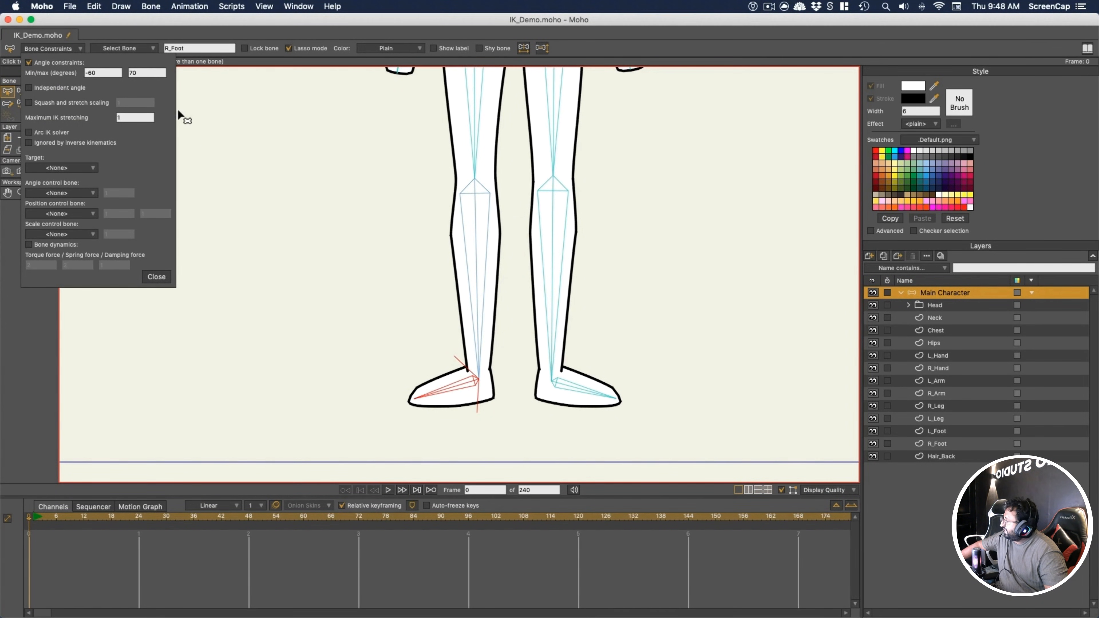
left_click(157, 277)
left_click(51, 91)
left_click_drag(471, 278, 422, 385)
left_click(435, 377)
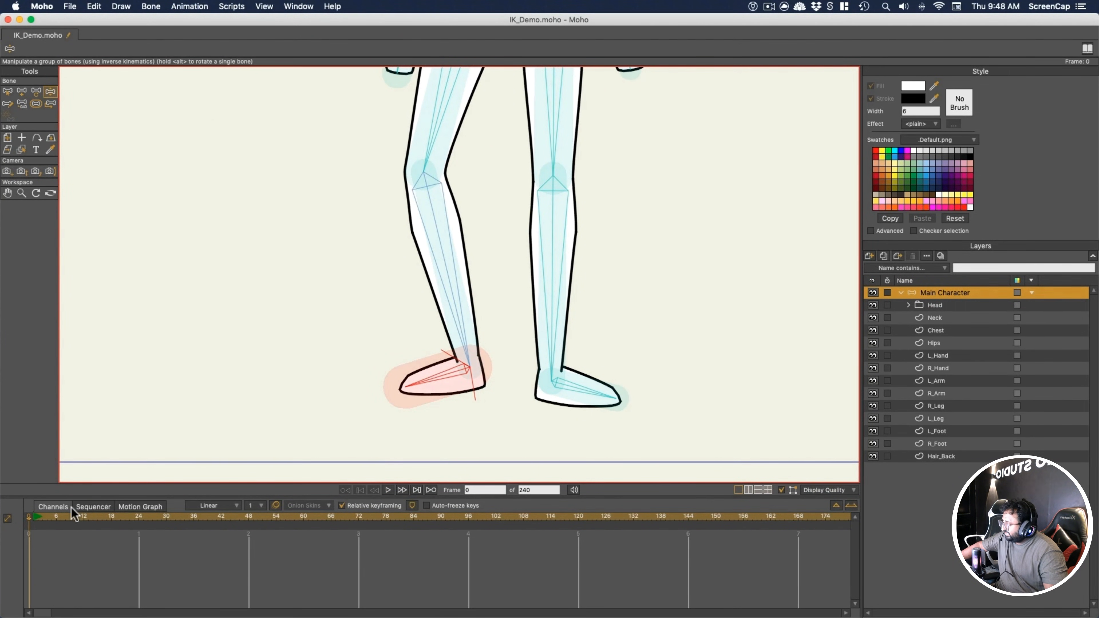
Swing the right leg outward at frame 4, bend the knee and rotate the foot to test its angle limits
left_click(47, 517)
mouse_move(419, 386)
left_mouse_down()
mouse_move(454, 418)
mouse_move(415, 376)
left_mouse_up()
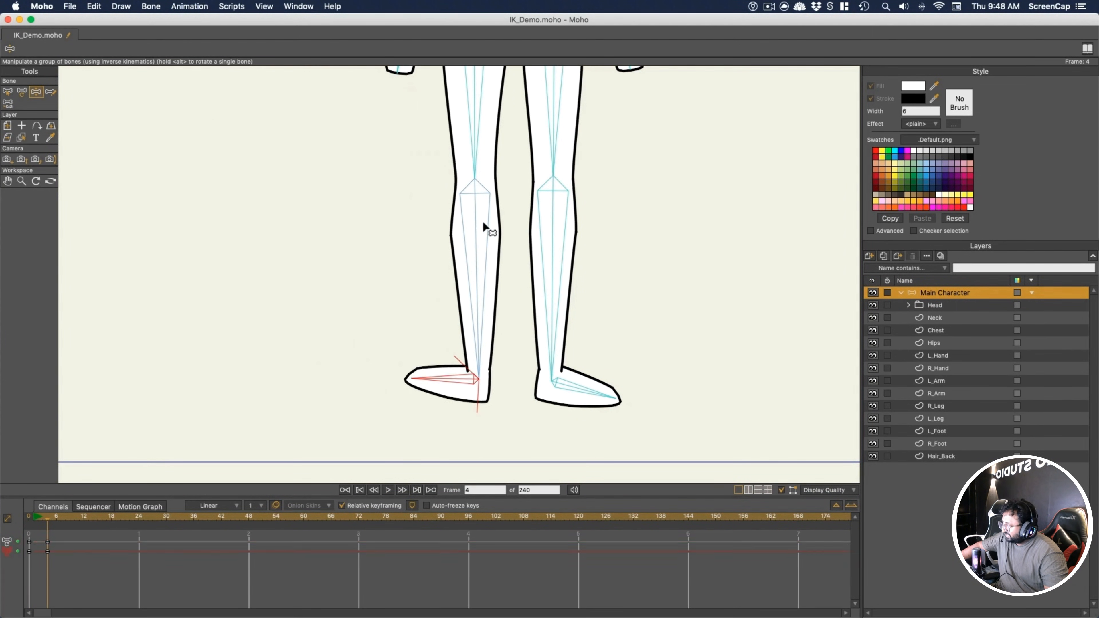
left_click_drag(471, 162, 332, 116)
left_click_drag(280, 204, 319, 227)
left_click_drag(262, 319, 268, 364)
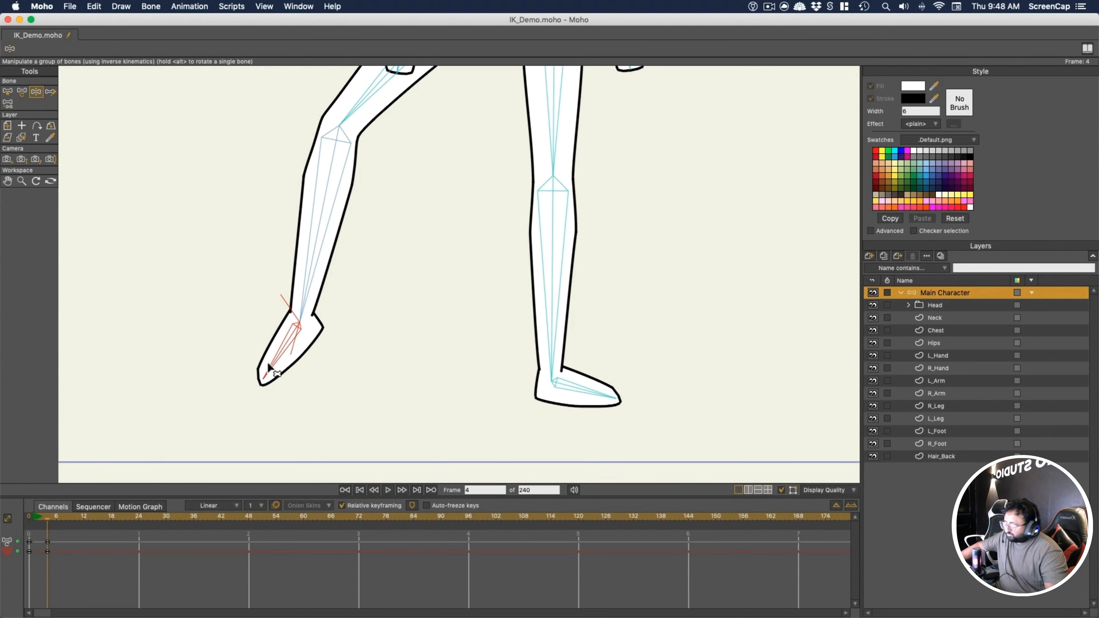
left_click_drag(354, 109, 308, 129)
left_click(307, 219)
left_click_drag(307, 219, 307, 308)
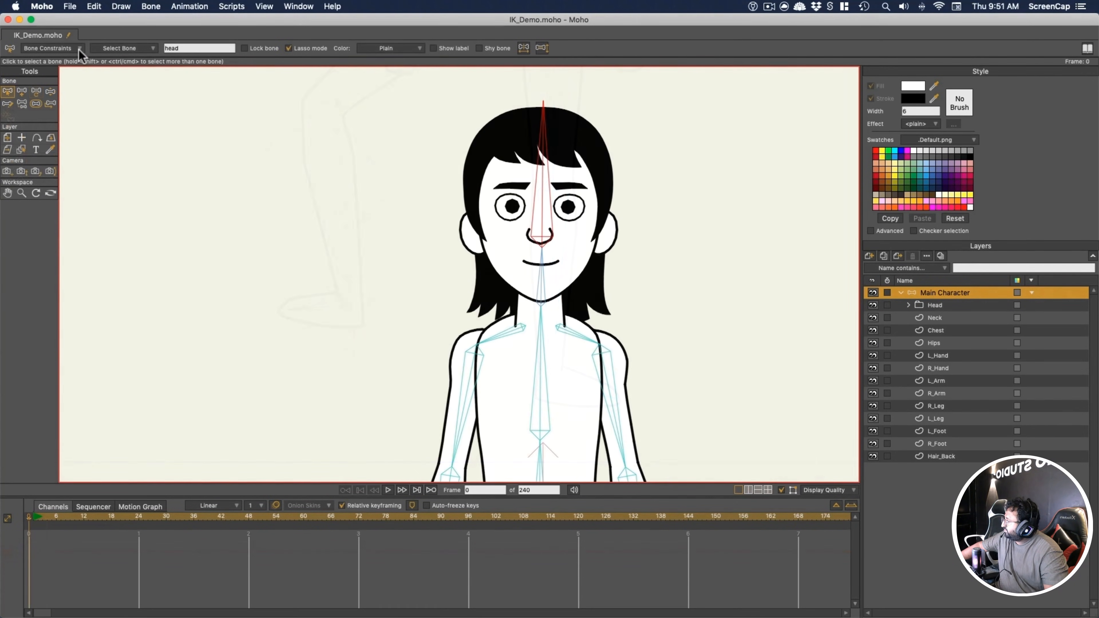
Enable squash and stretch scaling on the head bone and stretch the bone to a scale of 1.12 at frame 9
left_click(79, 48)
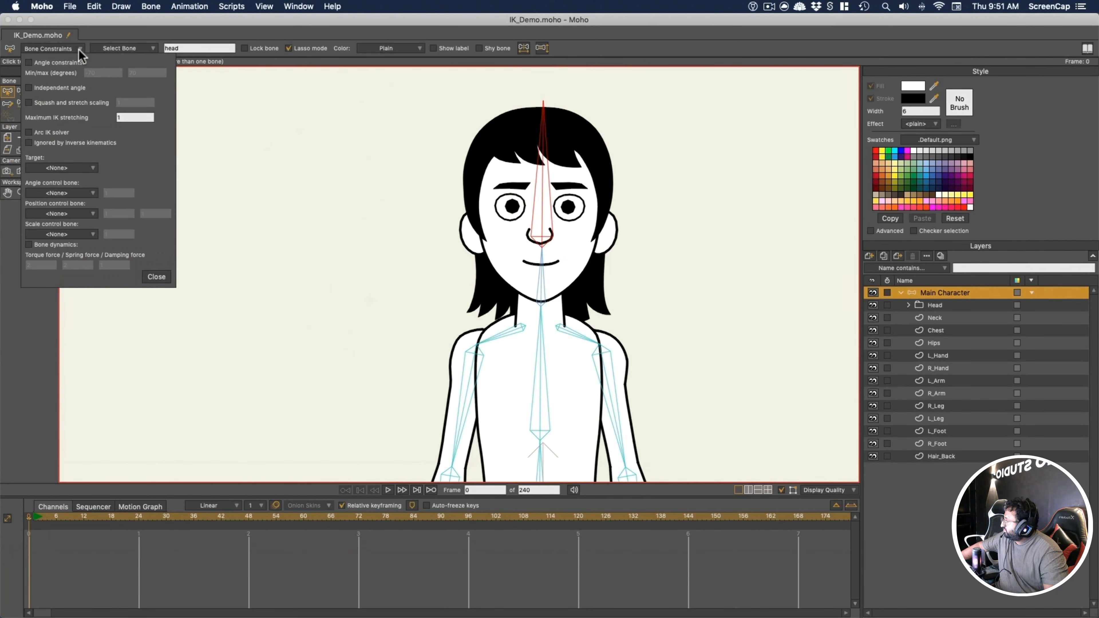
left_click(29, 102)
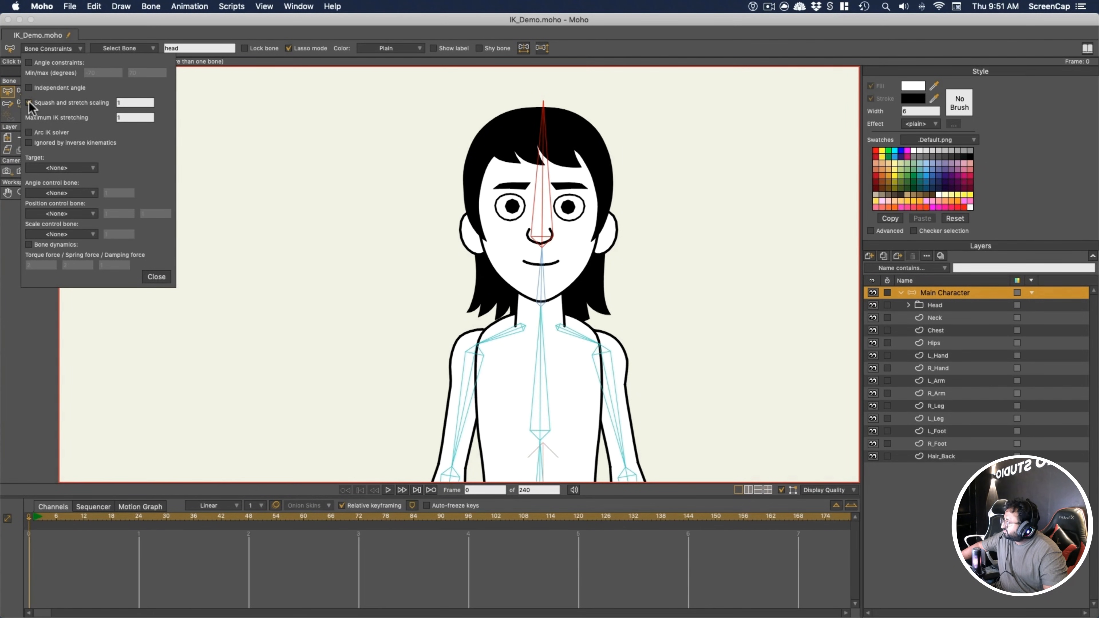
left_click(68, 518)
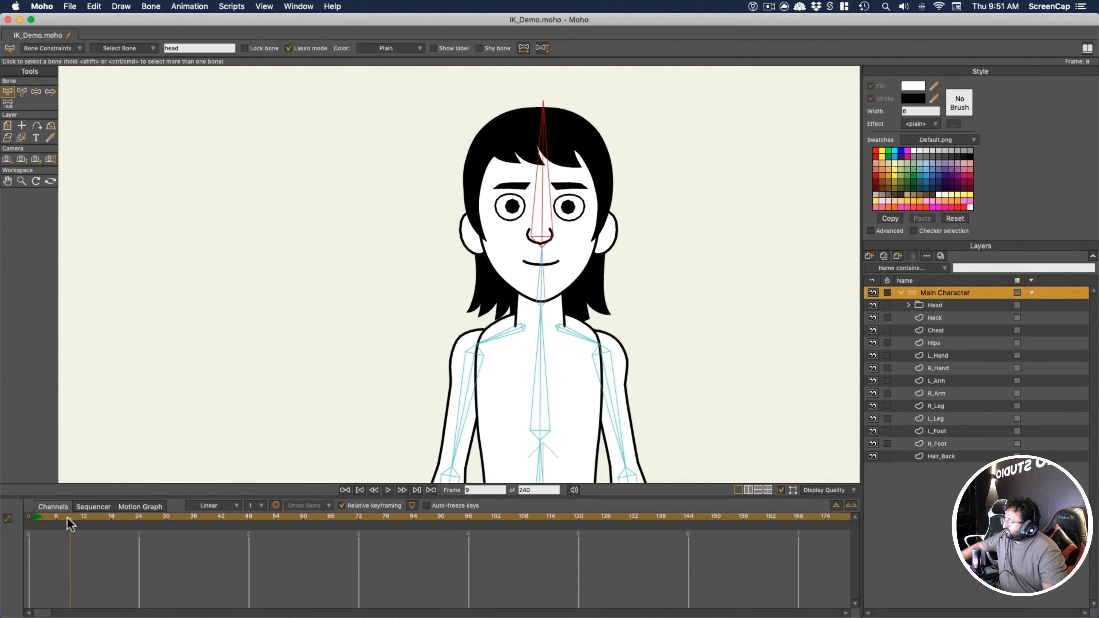
left_click(22, 94)
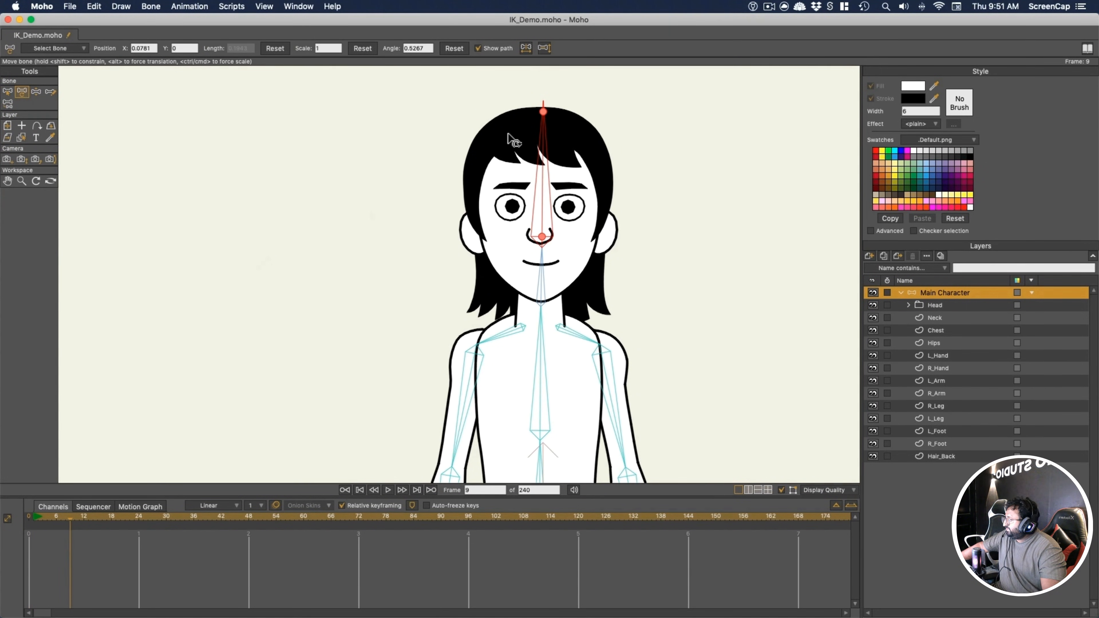
left_click_drag(544, 113, 529, 94)
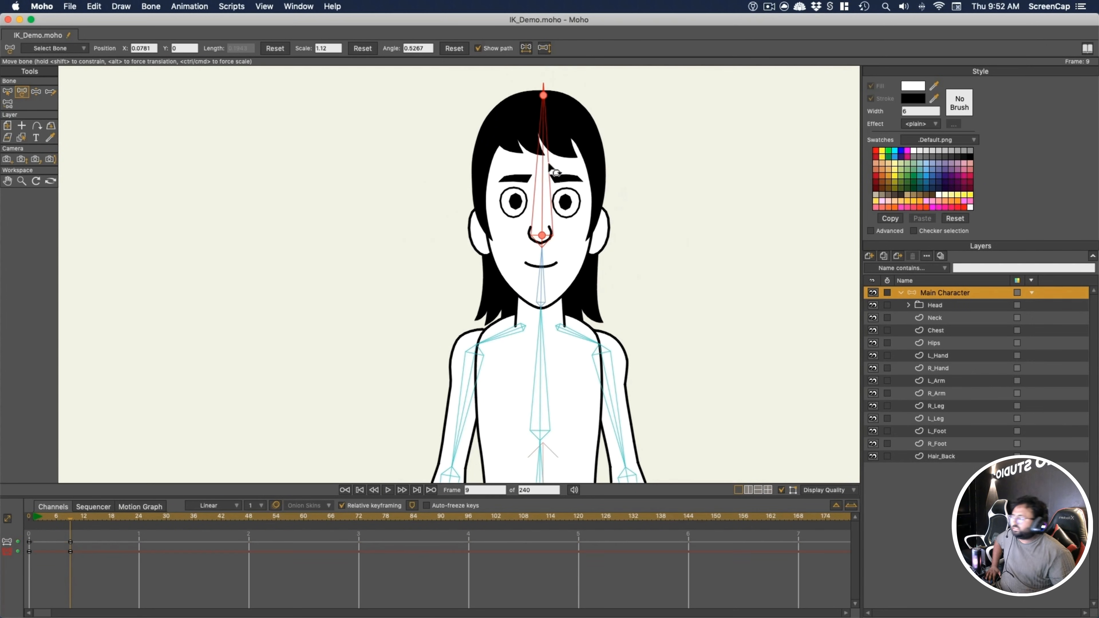
Delete the head bone's test keyframes and set its squash and stretch scaling to .5
left_click_drag(79, 569, 62, 536)
key("Delete")
left_click(76, 48)
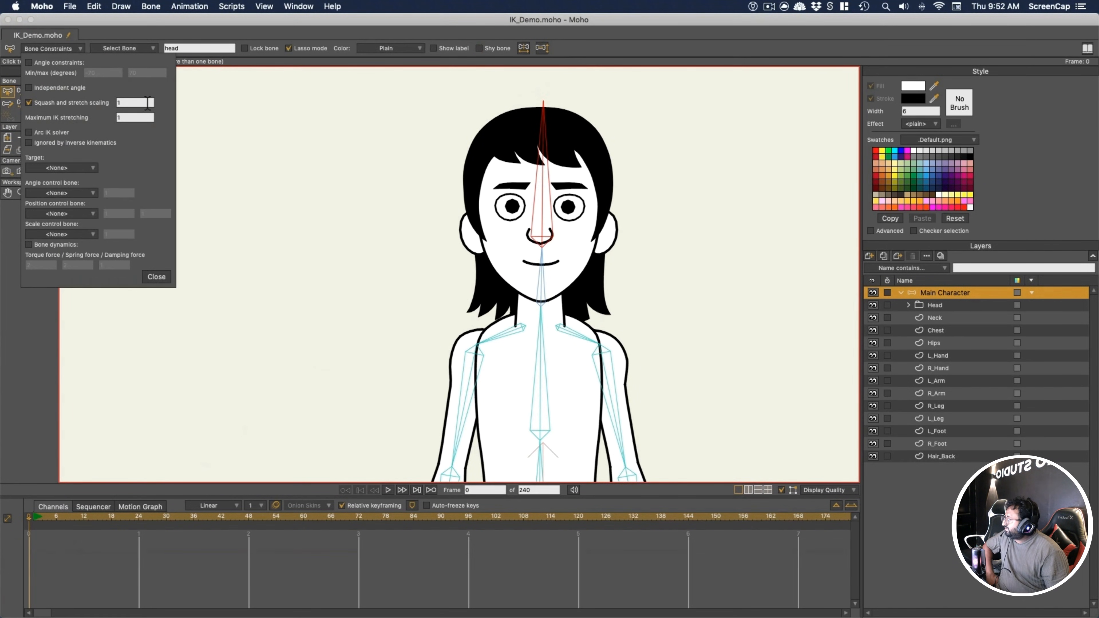
left_click_drag(147, 104, 114, 101)
type(".5")
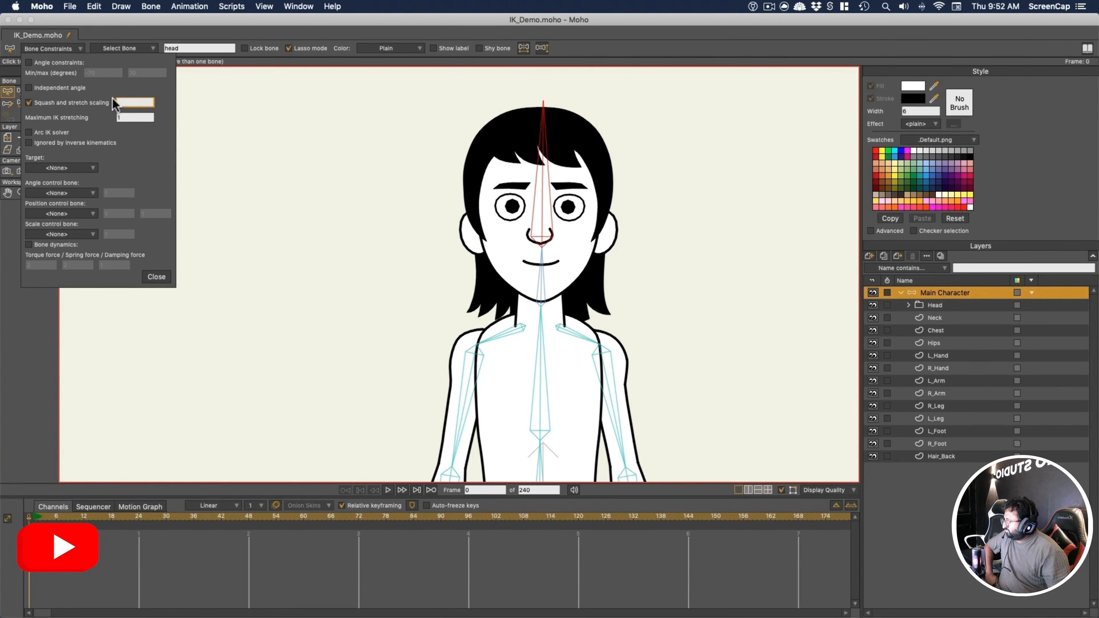
left_click(141, 118)
left_click(157, 277)
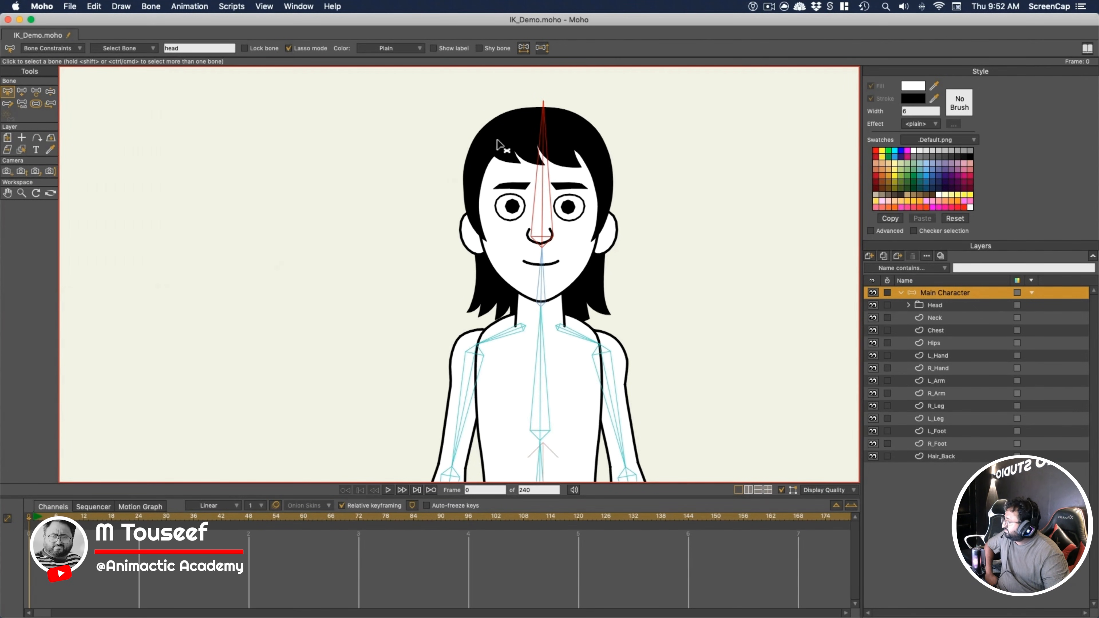
Test the head bone's squash and stretch at frame 5 by scaling it with Transform Bone
left_click(36, 92)
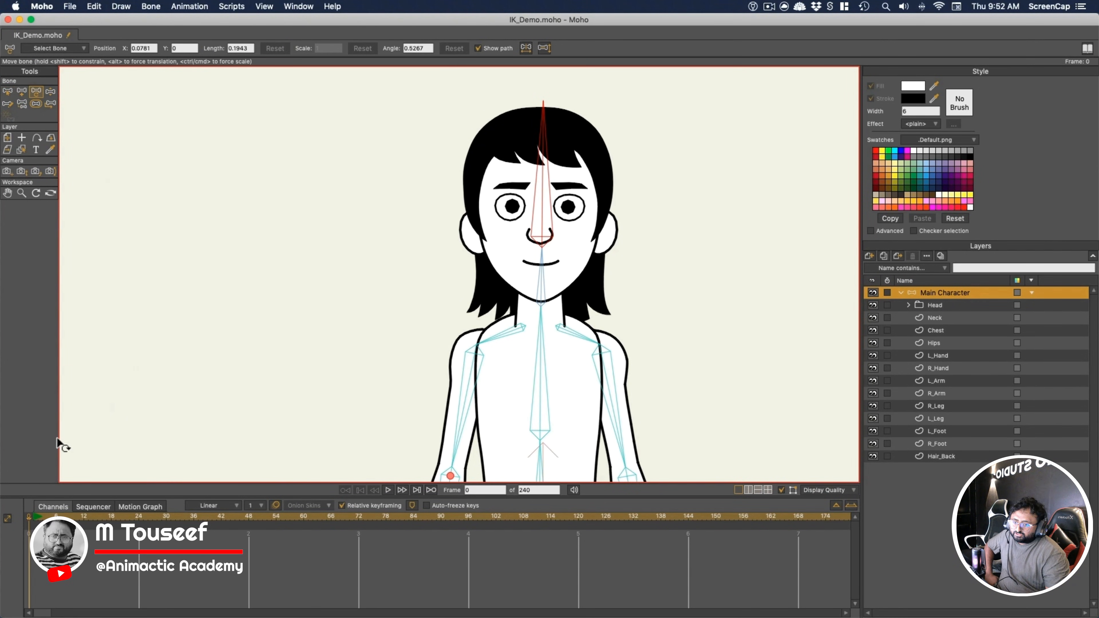
left_click(51, 516)
mouse_move(543, 104)
left_mouse_down()
mouse_move(539, 124)
mouse_move(498, 135)
mouse_move(546, 73)
mouse_move(565, 153)
mouse_move(544, 74)
mouse_move(542, 147)
mouse_move(543, 111)
left_mouse_up()
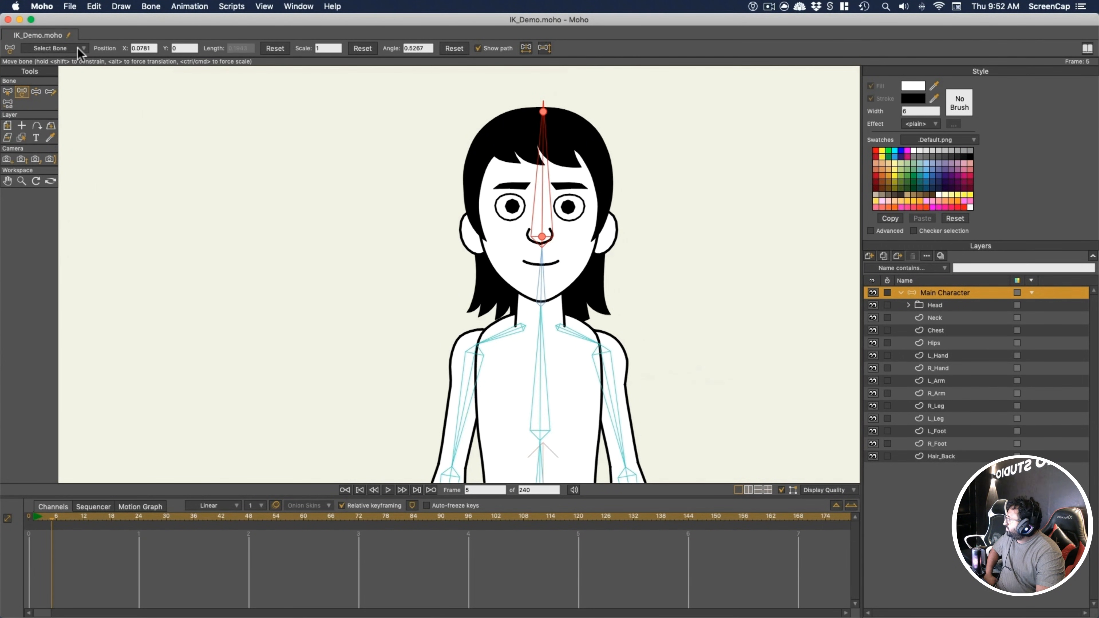
Review the bone constraints of the R_ForArm bone without changing any of them
left_click(78, 49)
left_click(68, 49)
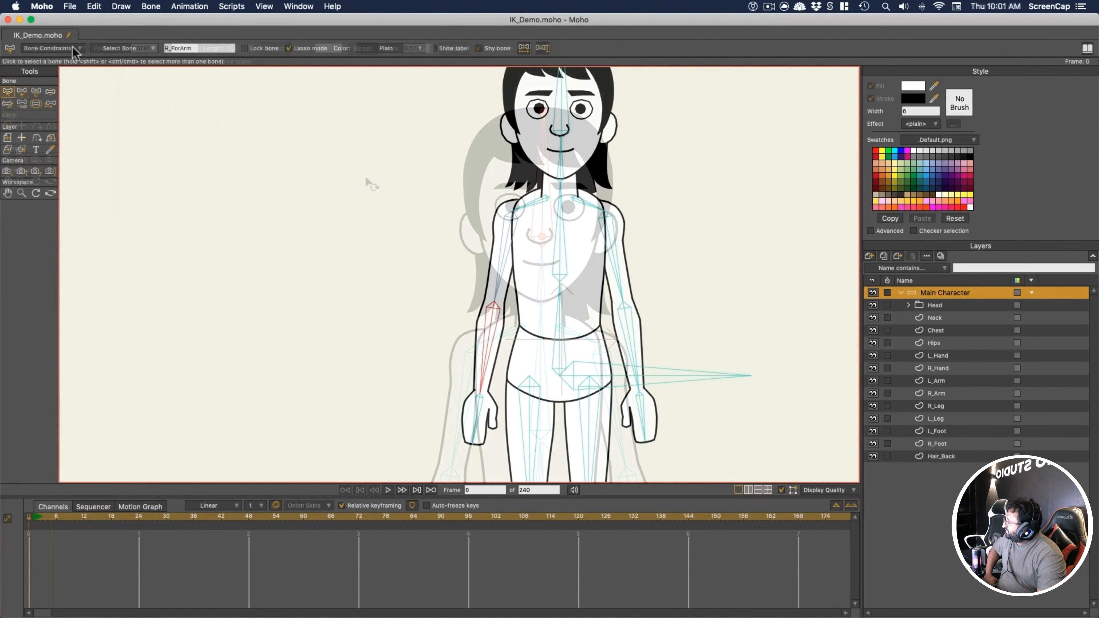
left_click(72, 47)
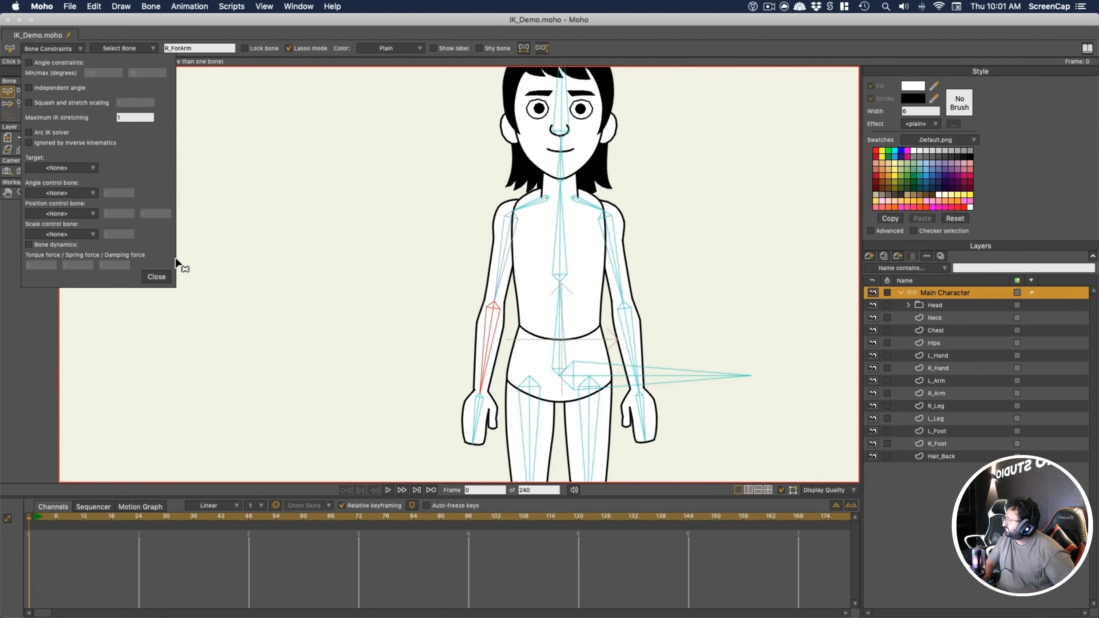
left_click(156, 277)
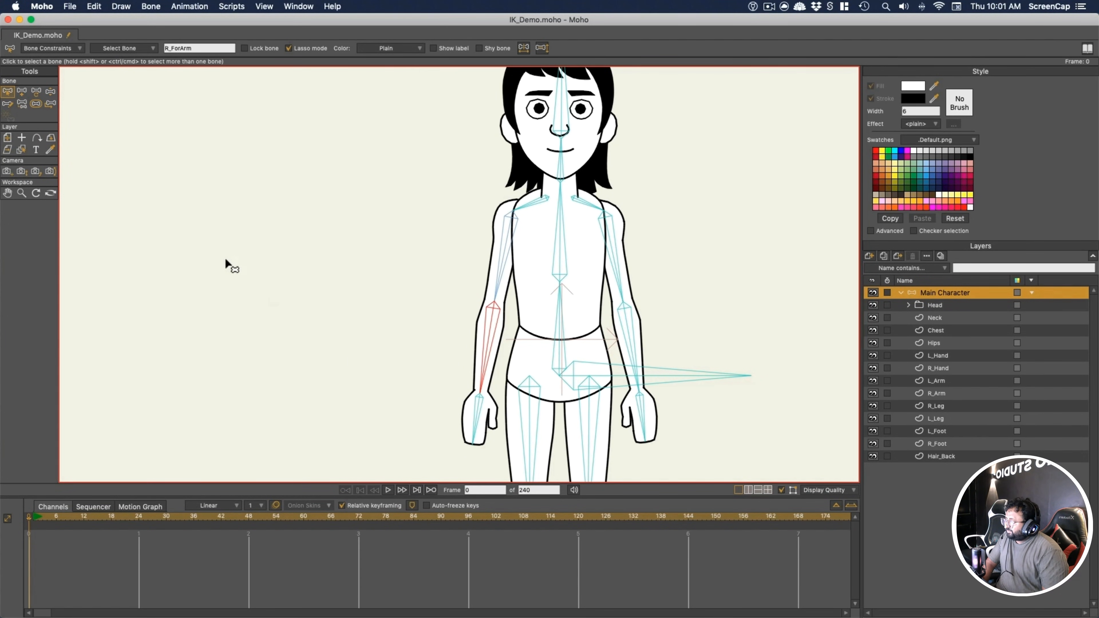
Add a pin bone just below the fingertips of the character's right hand and check its parenting
left_click(20, 92)
left_click_drag(414, 361, 414, 192)
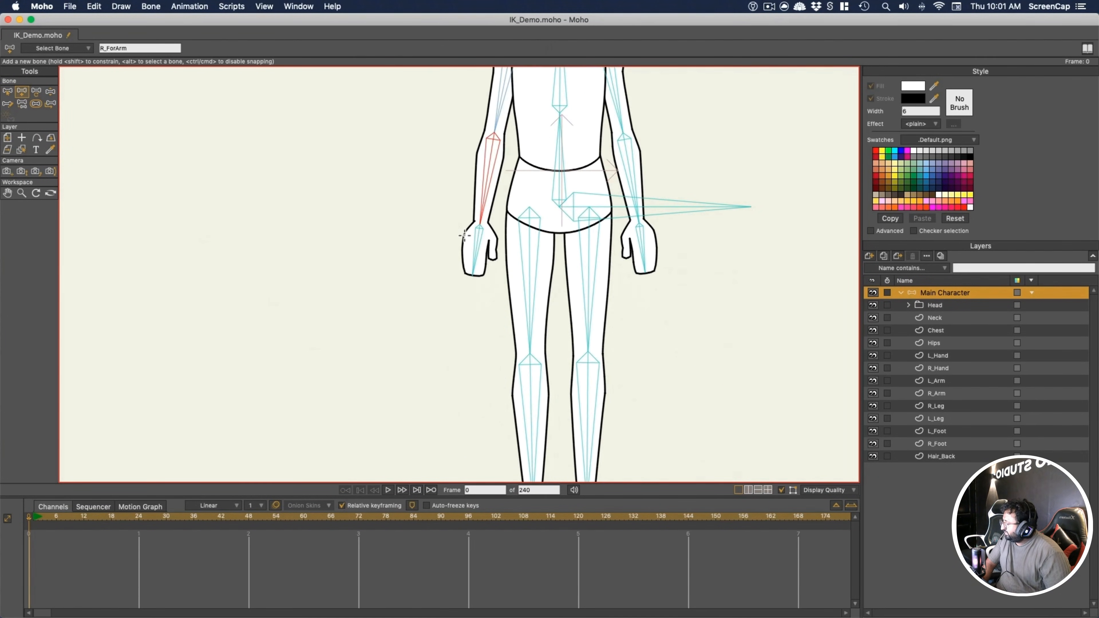
scroll(479, 246, "up", 5)
left_click(474, 335)
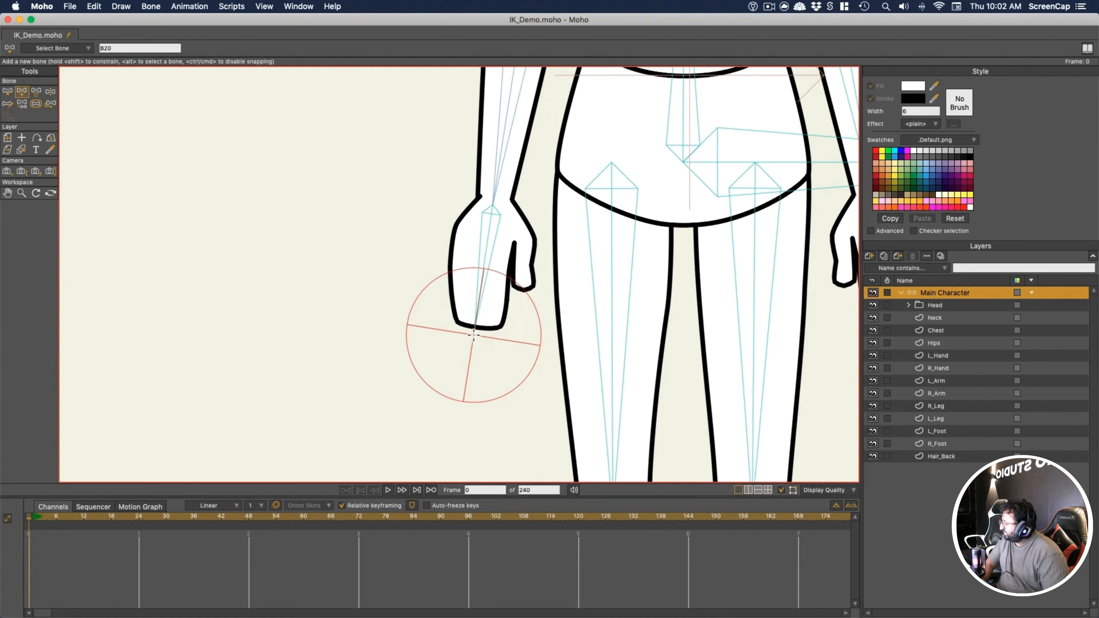
left_click(22, 107)
scroll(443, 320, "down", 2)
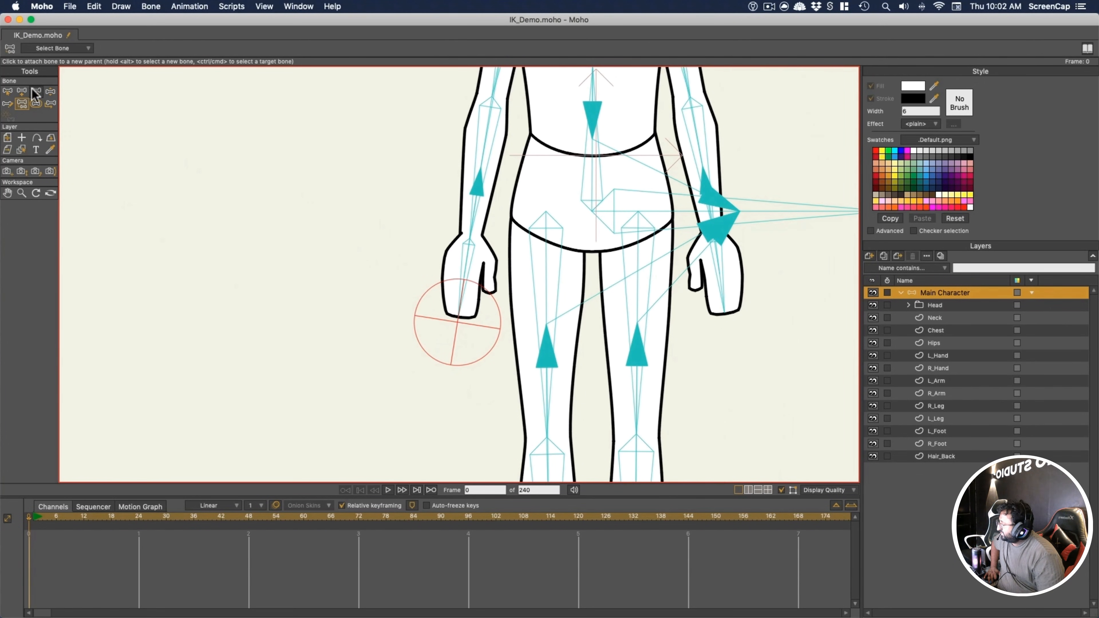
Check the new pin bone's influence region and set its bone strength to 0
left_click(51, 92)
left_click_drag(457, 321, 456, 353)
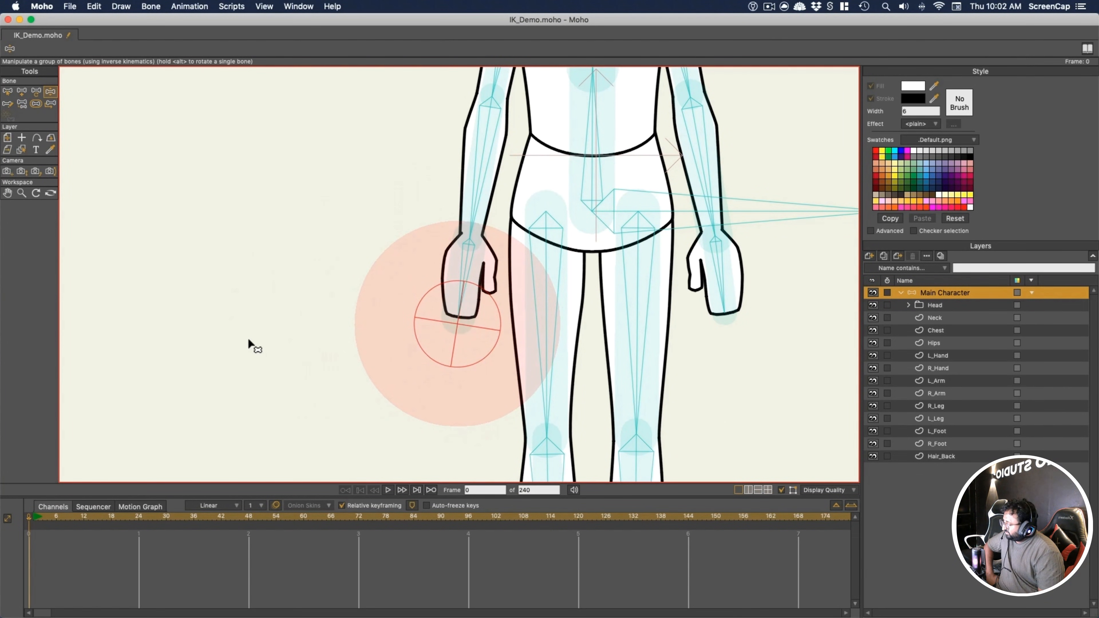
left_click(36, 104)
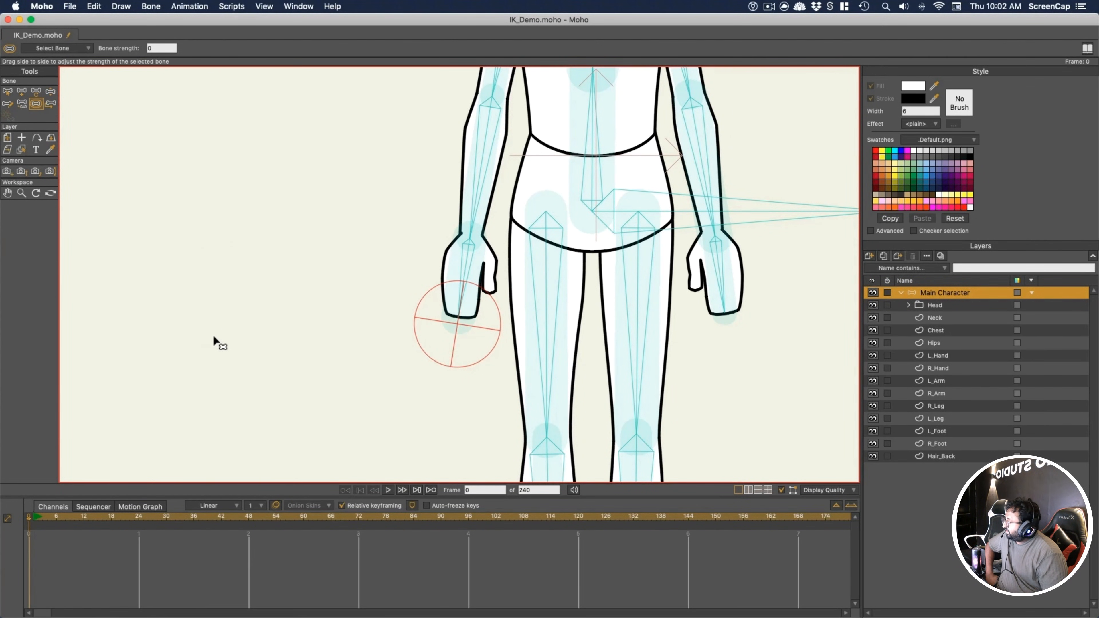
Rename the new pin bone as R_Arm_Target
left_click(5, 92)
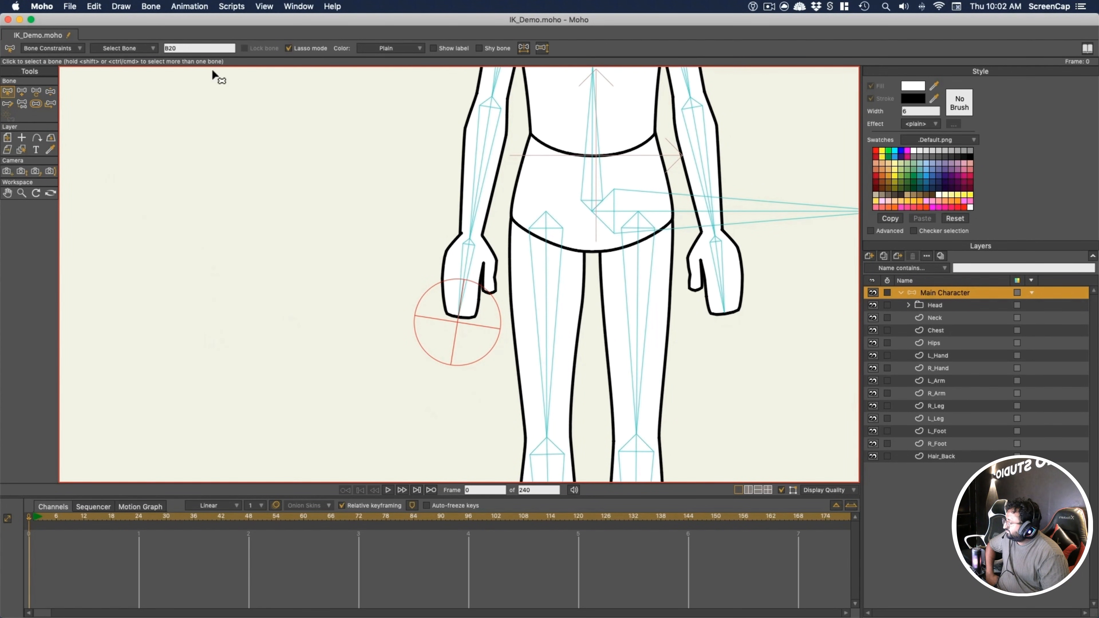
double_click(199, 48)
type("R_Arm_")
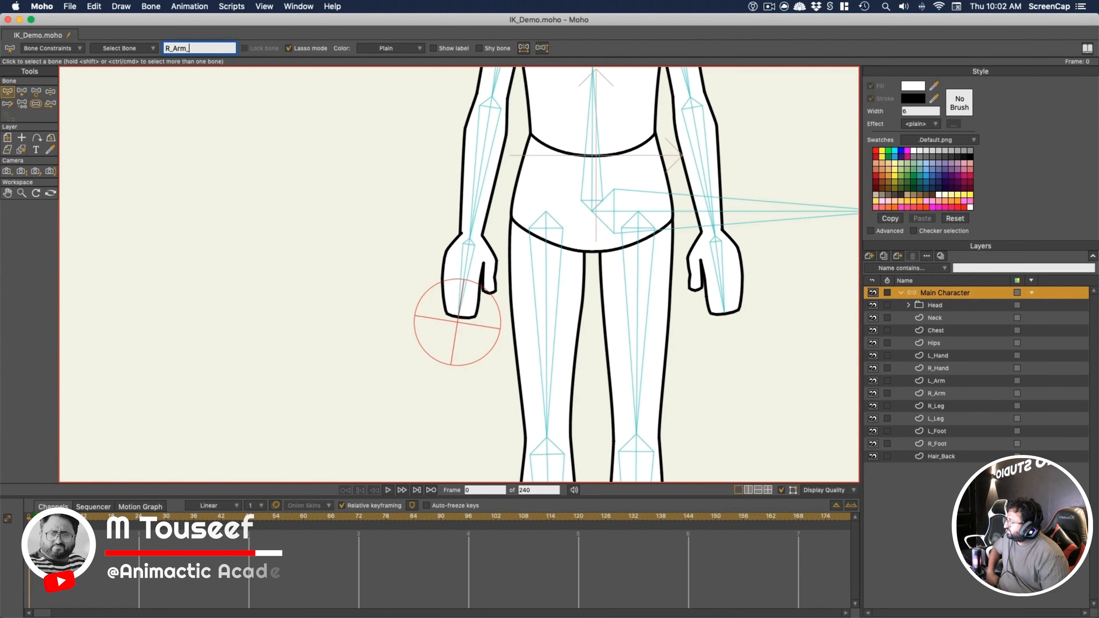
type("Target")
key("Return")
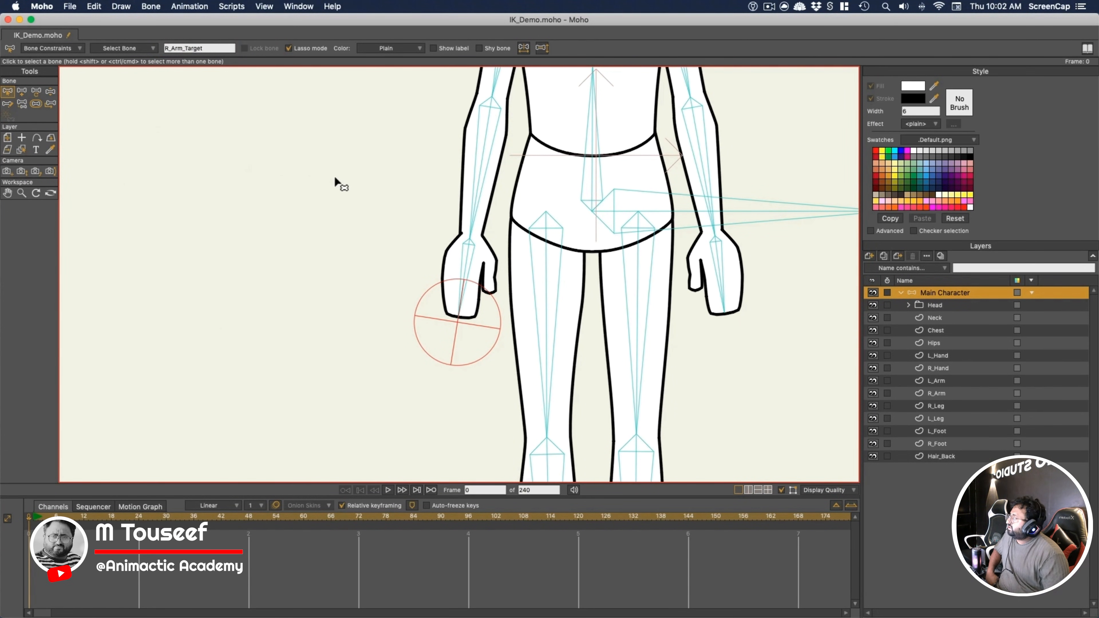
Set R_Arm_Target as the target in the R_Hand bone's constraints
left_click(470, 260)
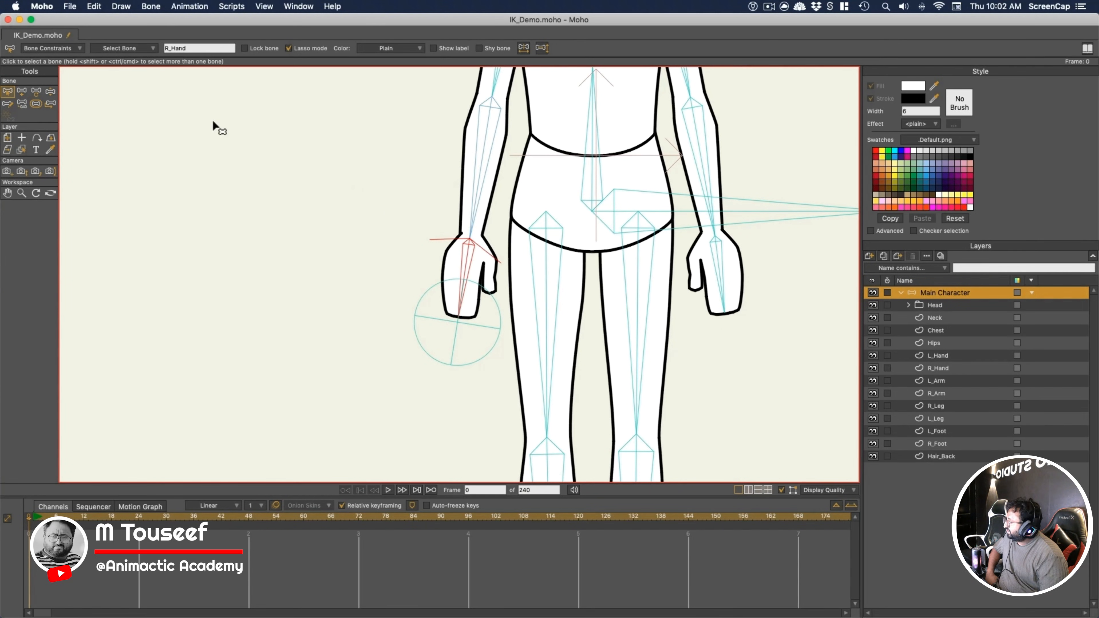
left_click(69, 48)
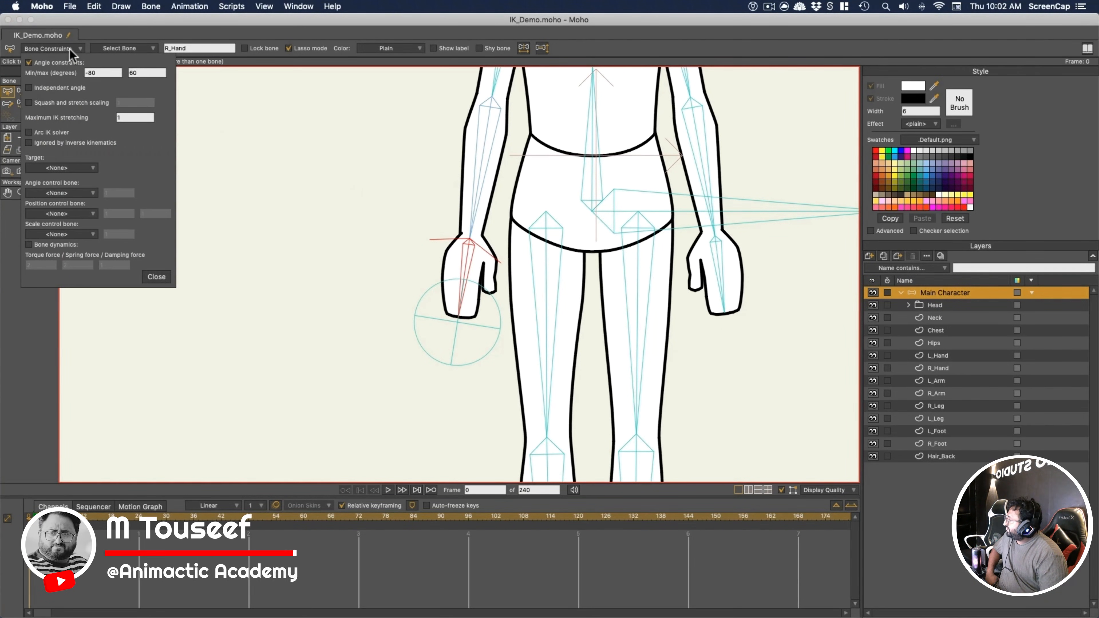
left_click(48, 167)
left_click(62, 340)
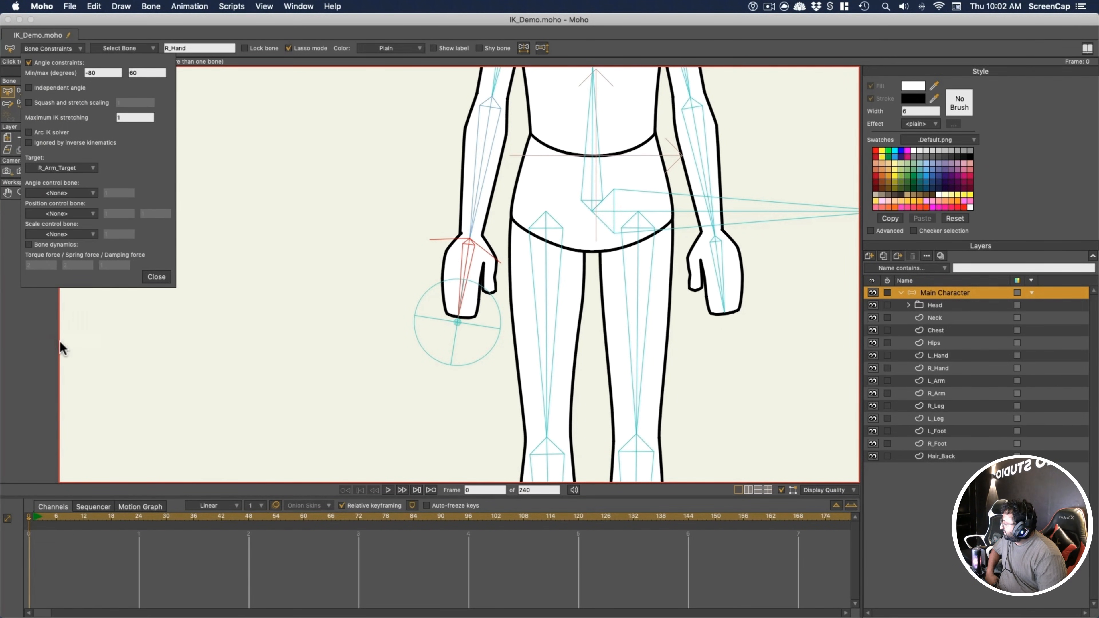
left_click(157, 277)
Test the arm's inverse kinematics by moving R_Arm_Target up and outward beyond the hand's reach
key("z")
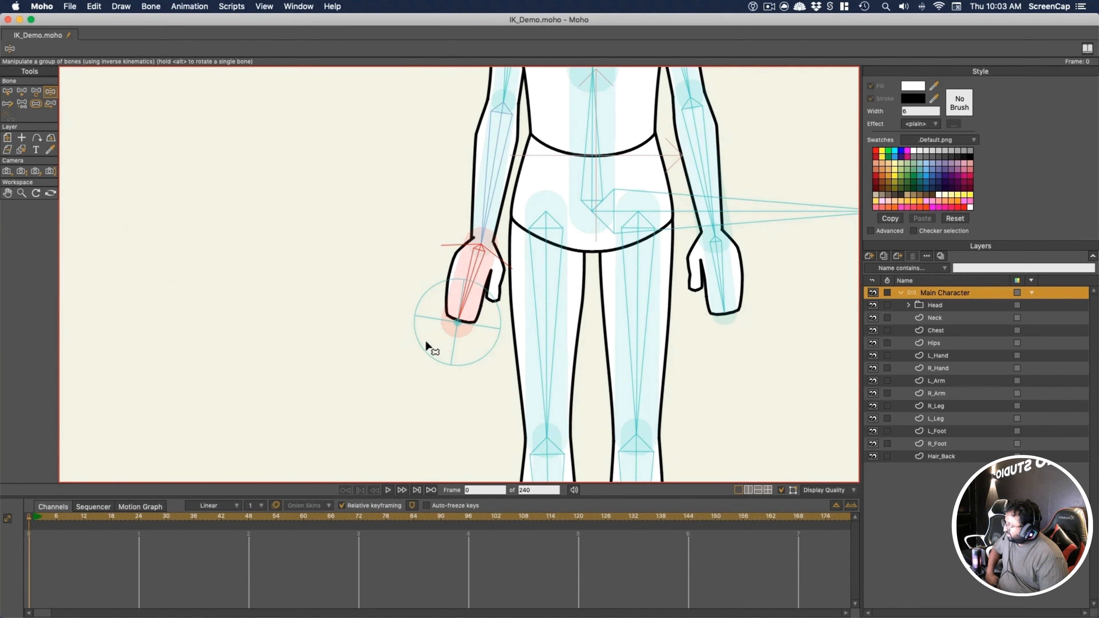
left_click_drag(453, 325, 140, 197)
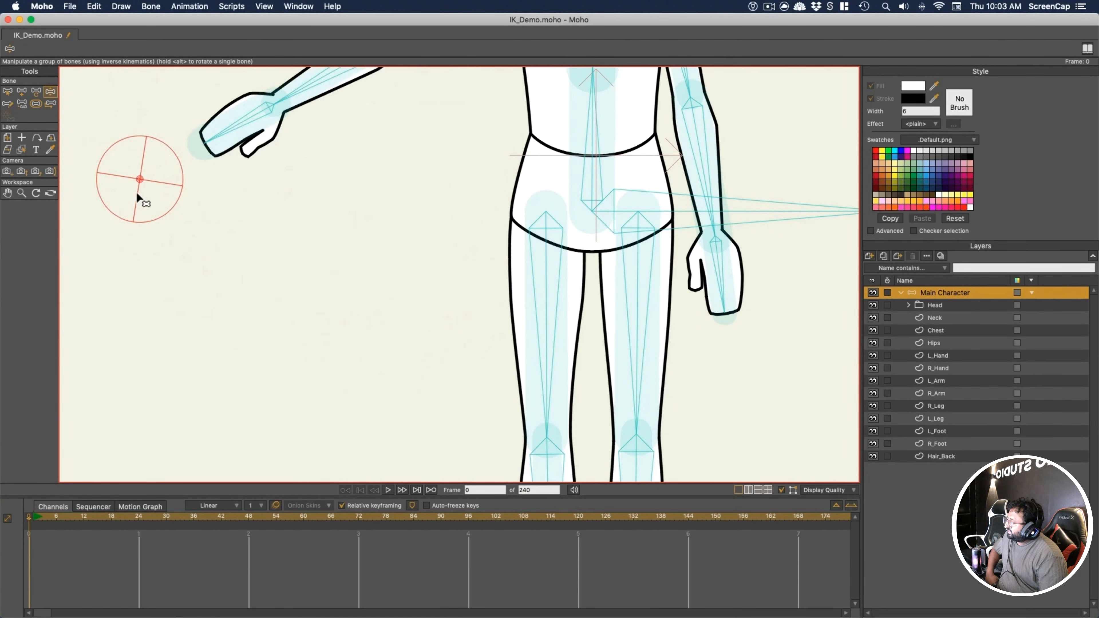
scroll(252, 258, "down", 3)
Select the upper arm, forearm and hand bones of the right arm, set maximum IK stretching to 1.2 and enable squash and stretch scaling
left_click_drag(230, 228, 283, 239)
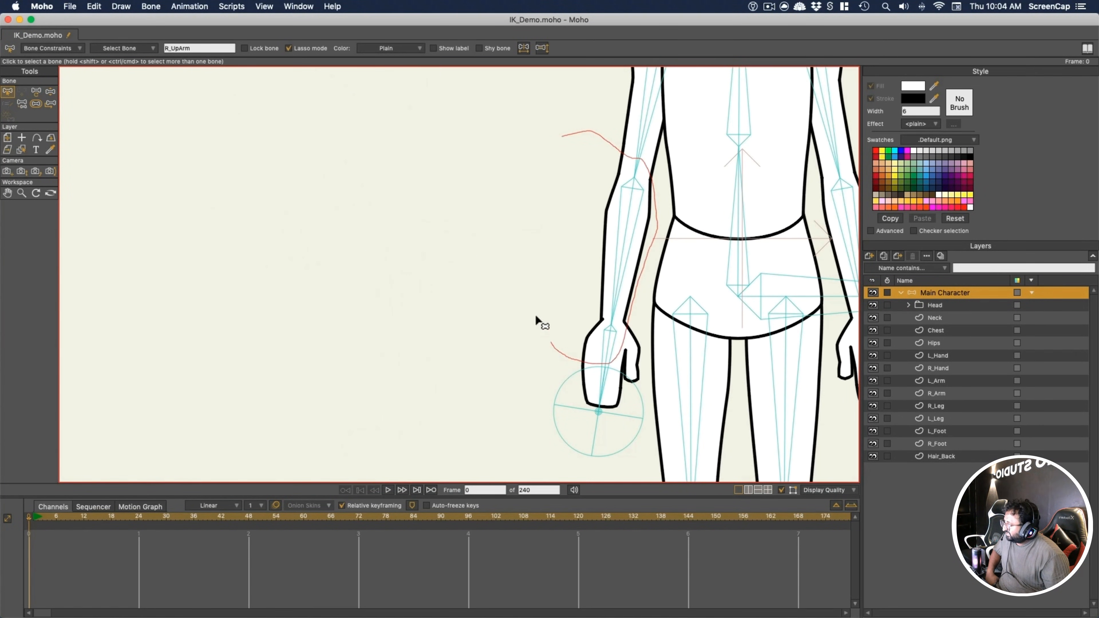
left_click_drag(536, 317, 541, 299)
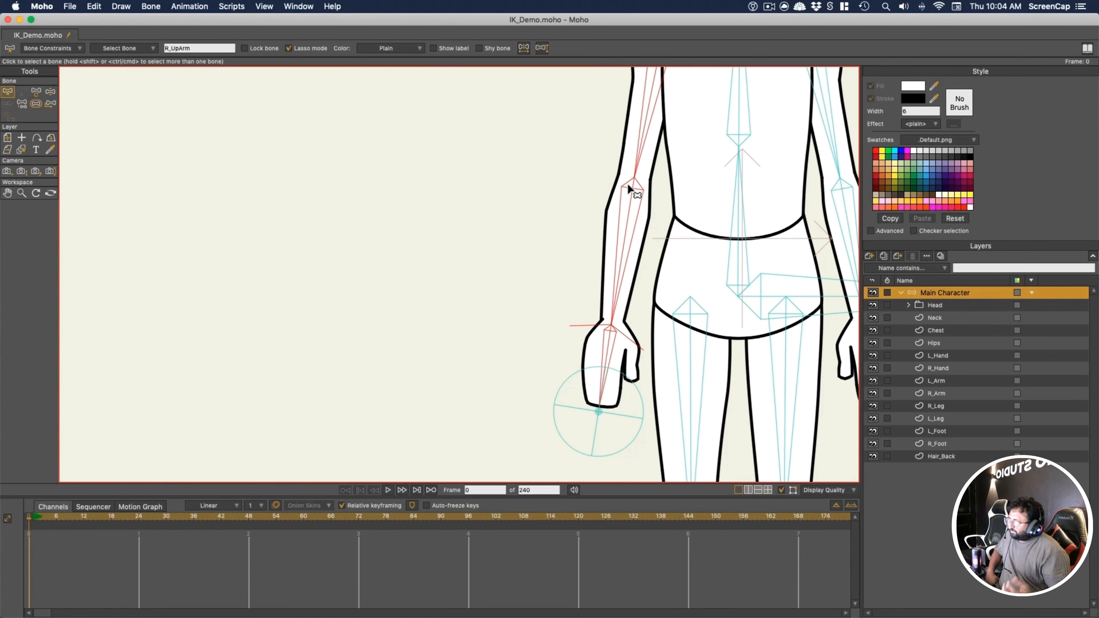
left_click(74, 48)
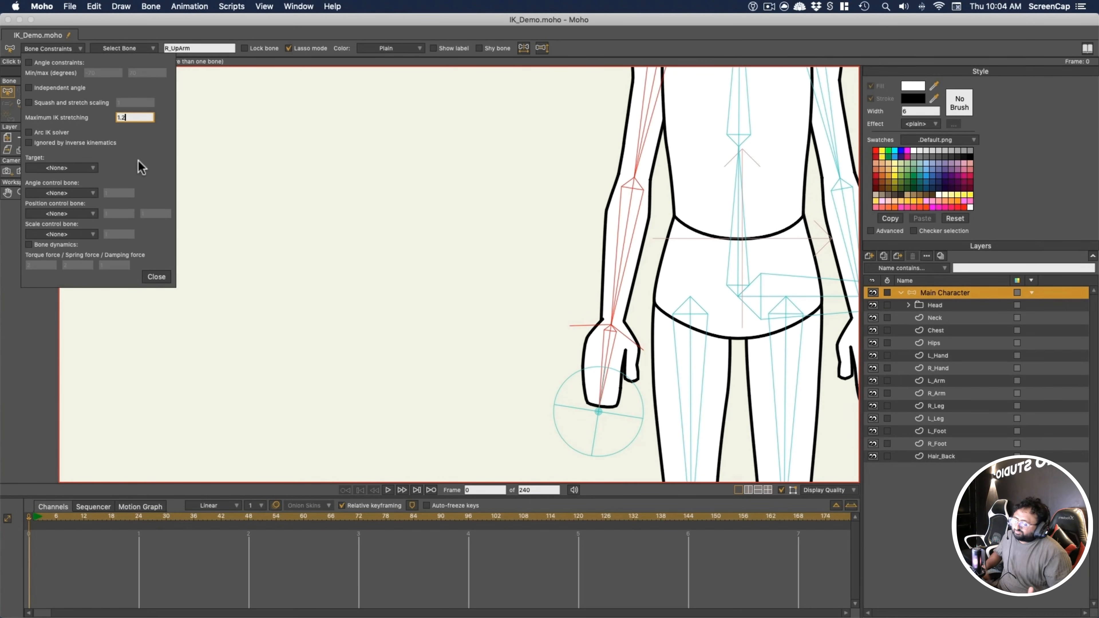
left_click(29, 103)
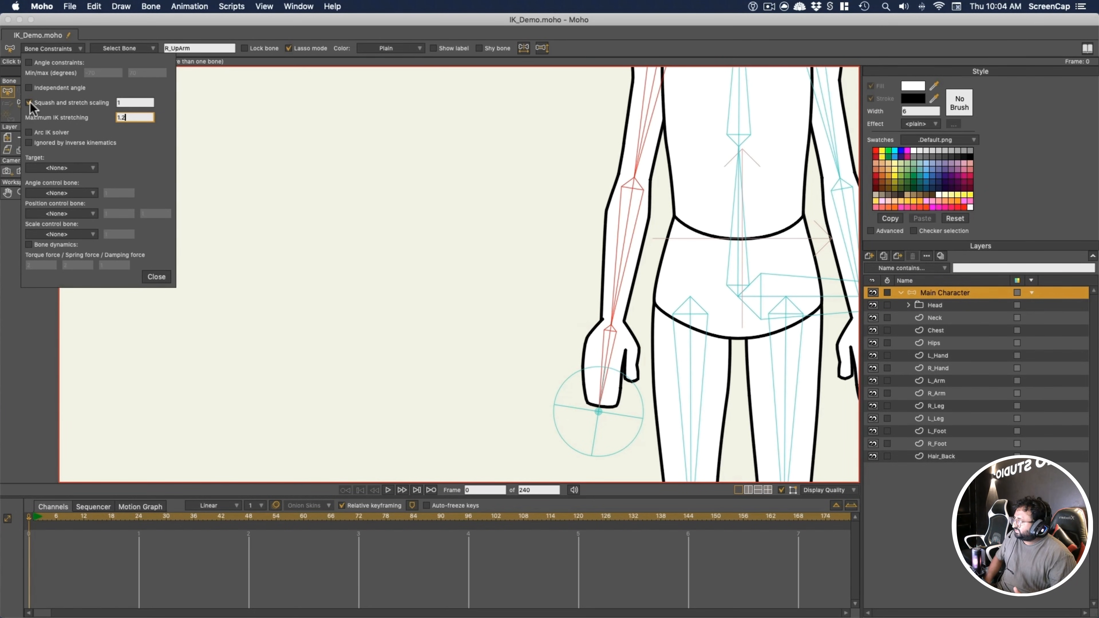
left_click(163, 279)
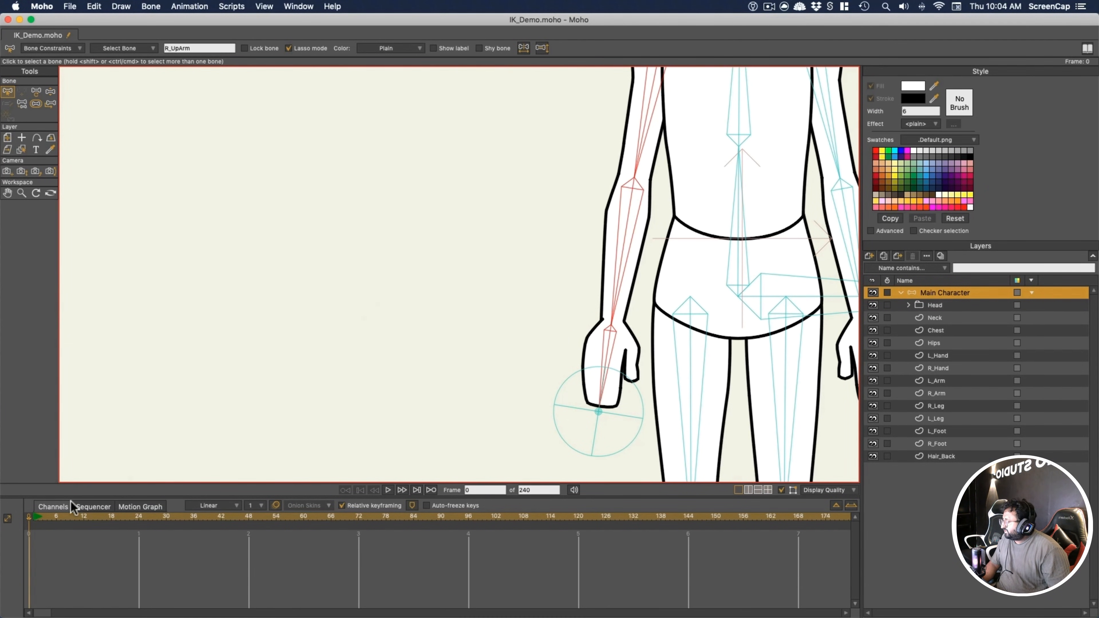
Test the right arm's IK stretching at frame 3 by moving R_Arm_Target away from the body
left_click(42, 517)
left_click_drag(597, 409, 337, 281)
left_click_drag(569, 235, 559, 289)
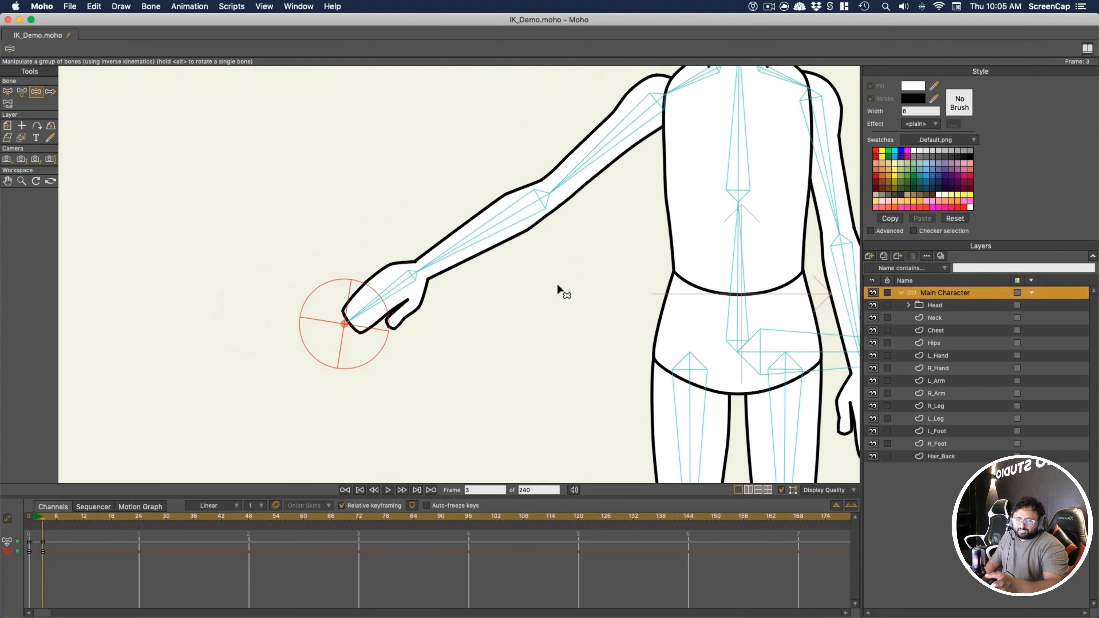
left_click_drag(340, 335, 167, 318)
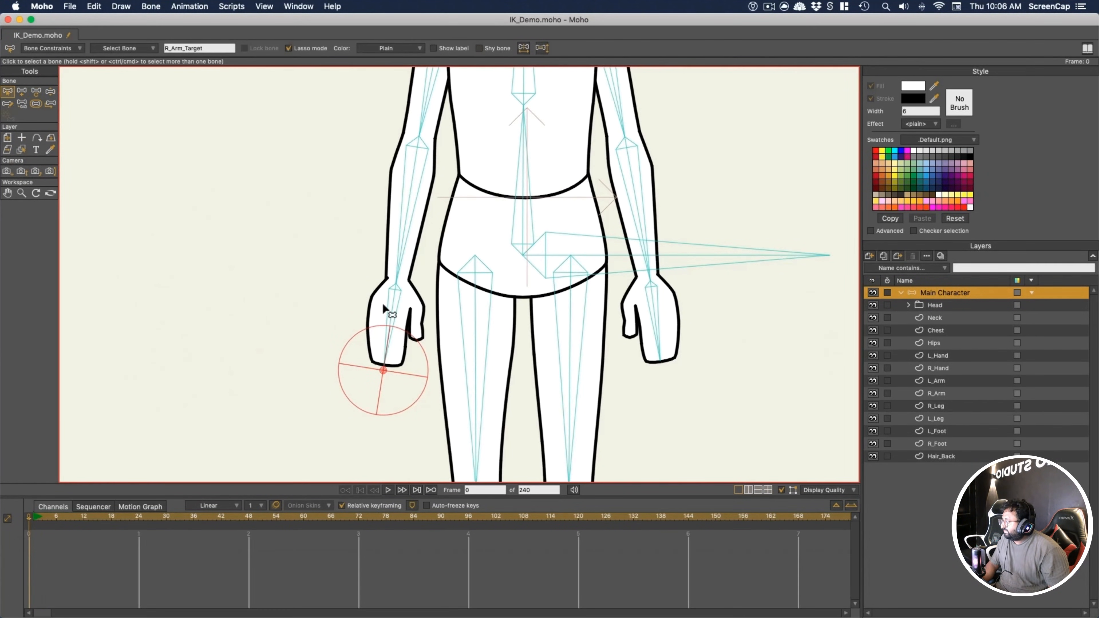
Clear the R_Hand bone's target by setting it to <None>
left_click(390, 305)
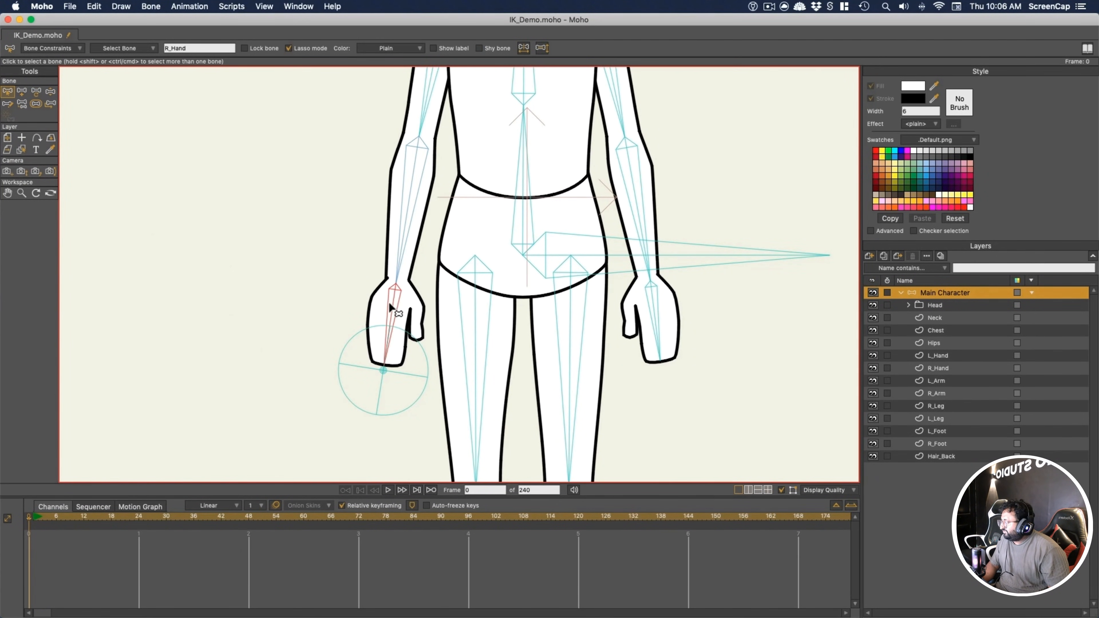
left_click(52, 49)
left_click(65, 168)
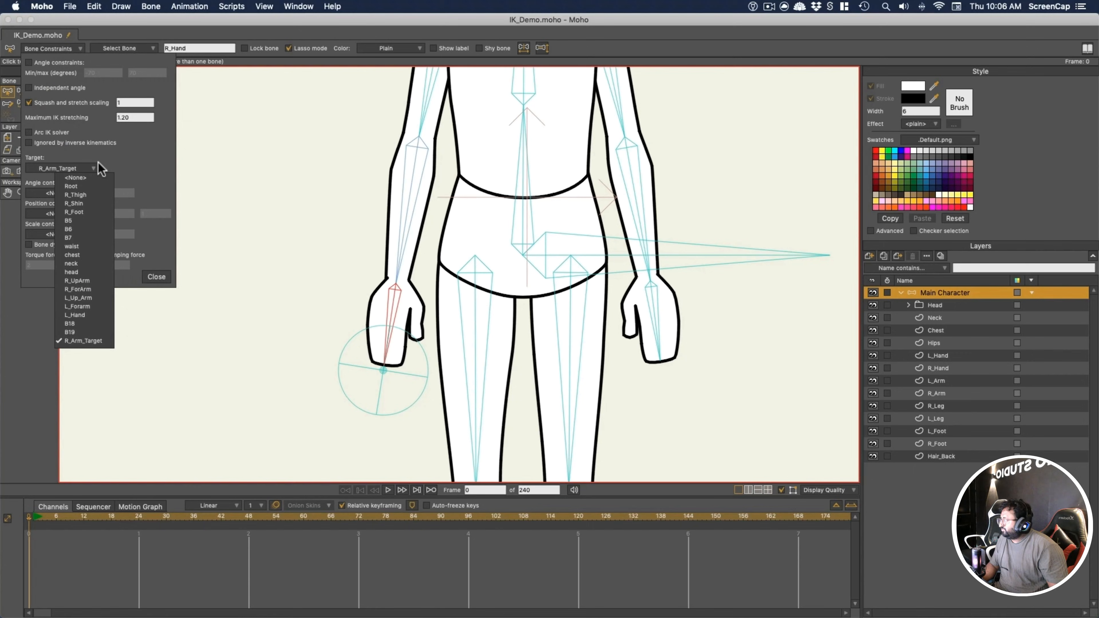
left_click(92, 186)
Move the R_Arm_Target pin bone from the fingertips up to the right wrist with Transform Bone
left_click(395, 376)
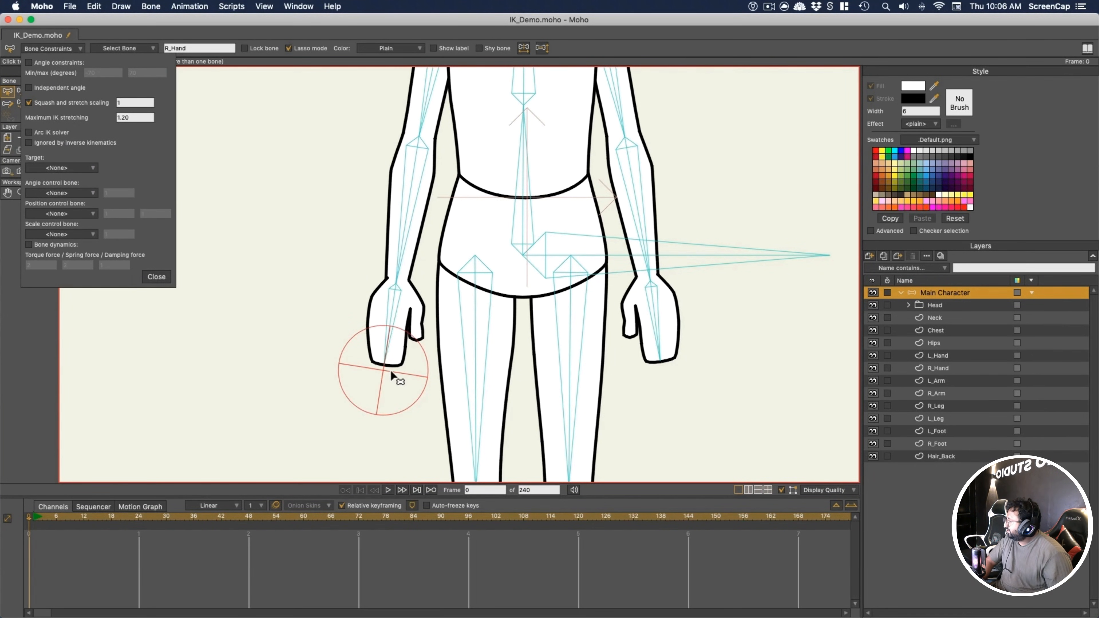
left_click(156, 277)
key("t")
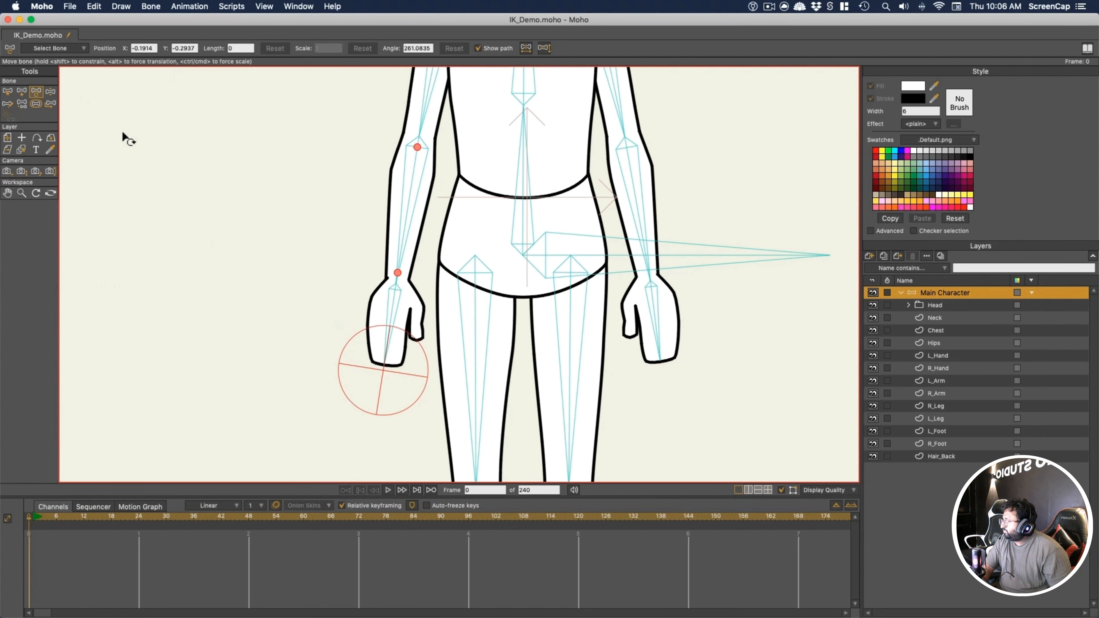
left_click_drag(402, 378, 416, 288)
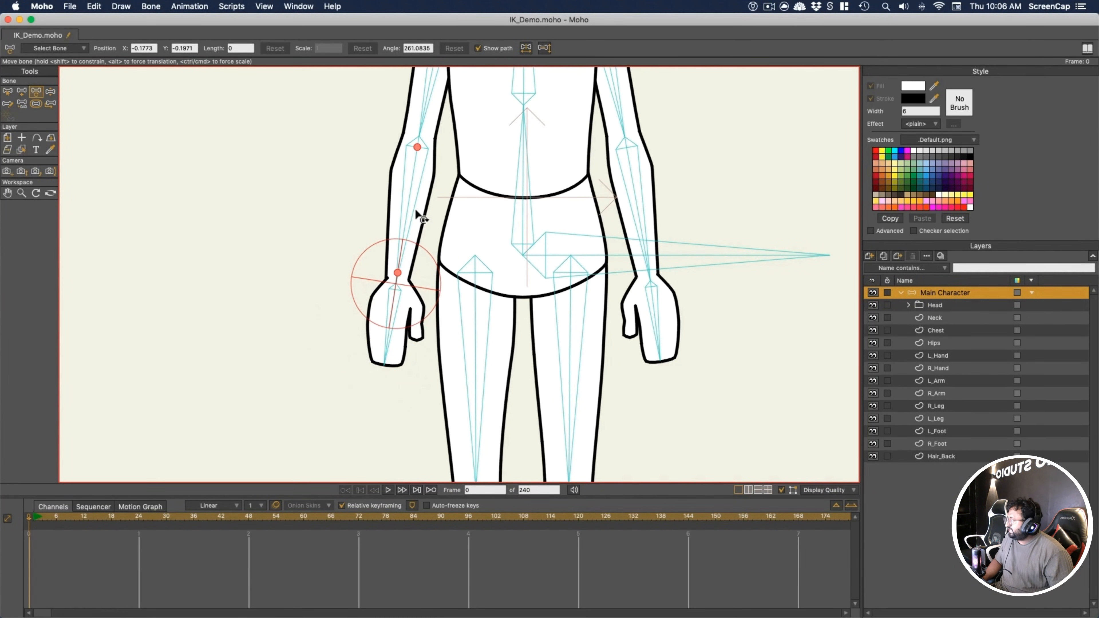
Set R_Arm_Target as the target in the R_ForArm bone's constraints
left_click(8, 92)
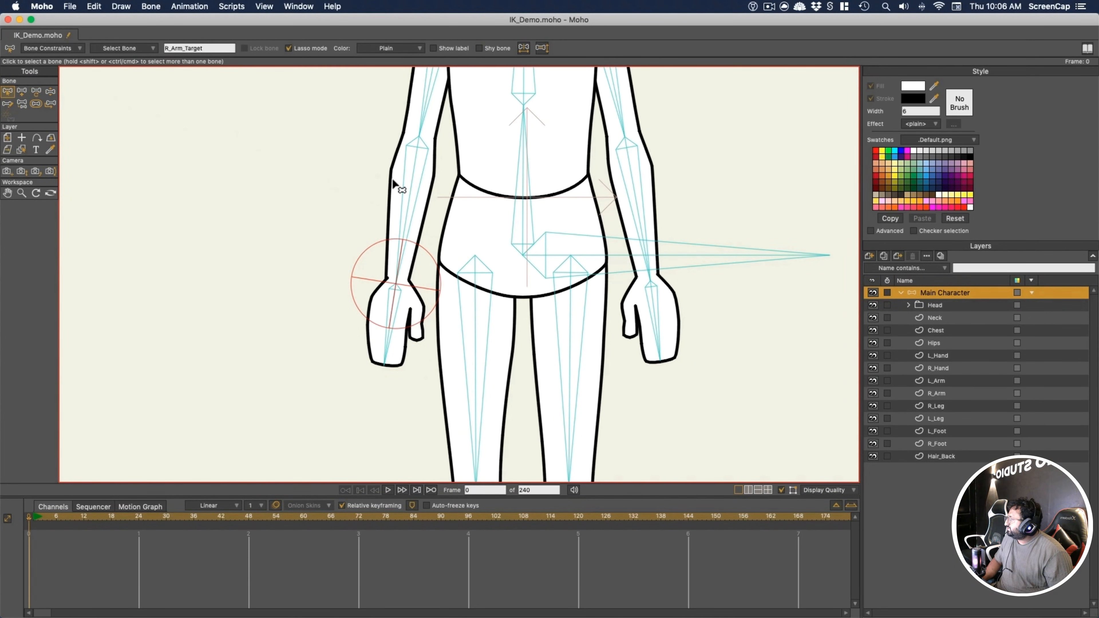
left_click(411, 196)
left_click(65, 48)
left_click(58, 168)
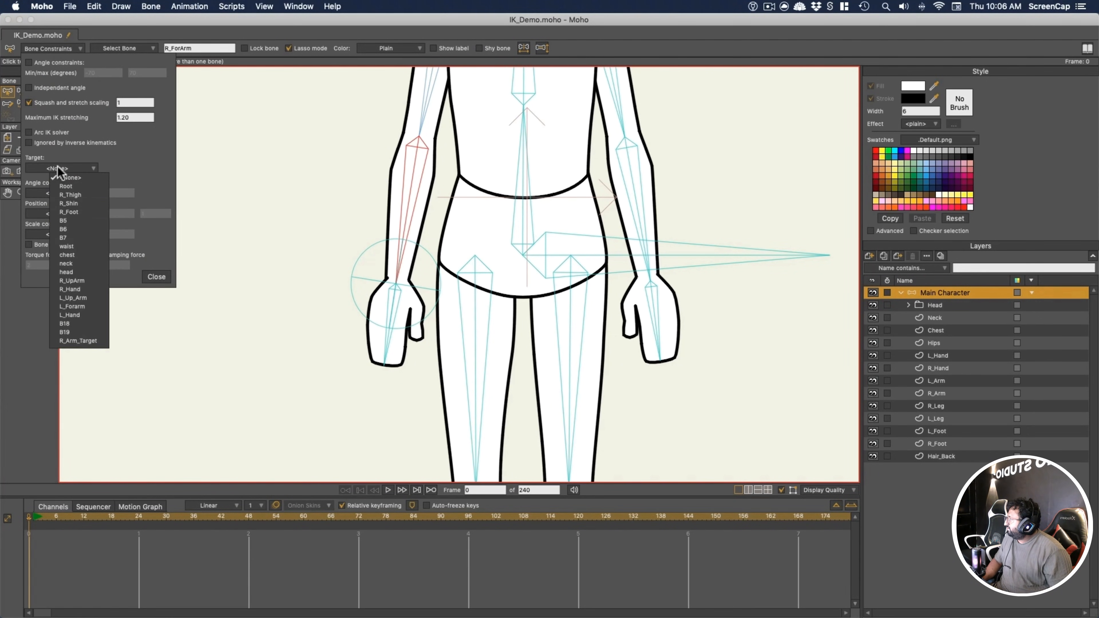
left_click(85, 342)
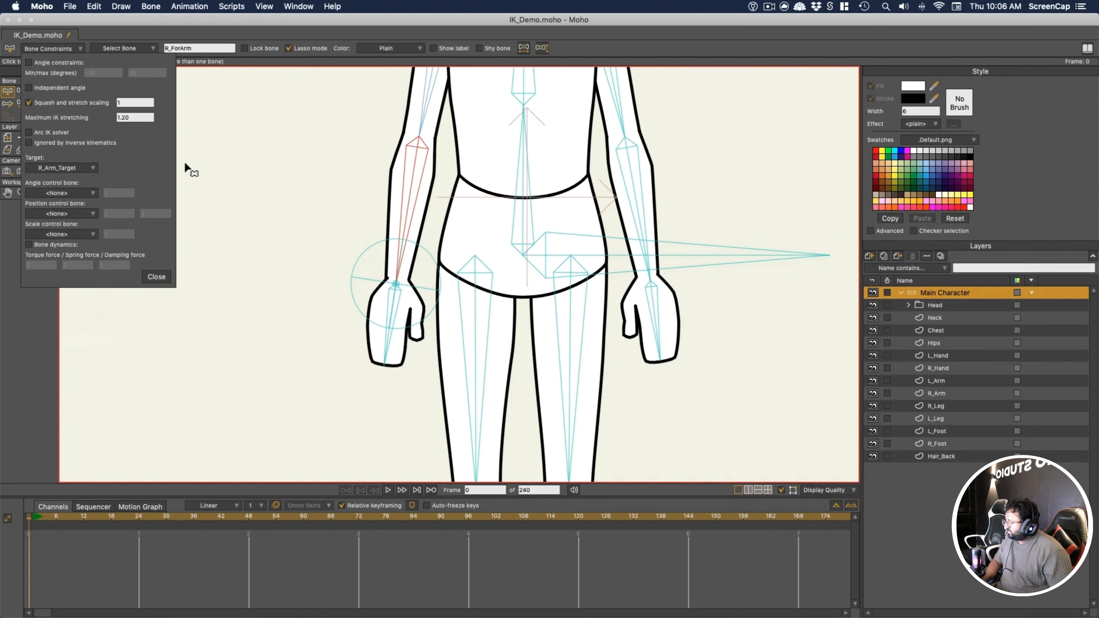
left_click(157, 278)
Pose the right arm at frame 3 by moving R_Arm_Target away from the body and bending the hand outward with Manipulate Bones
left_click_drag(166, 242, 174, 288)
left_click(42, 516)
left_click(36, 92)
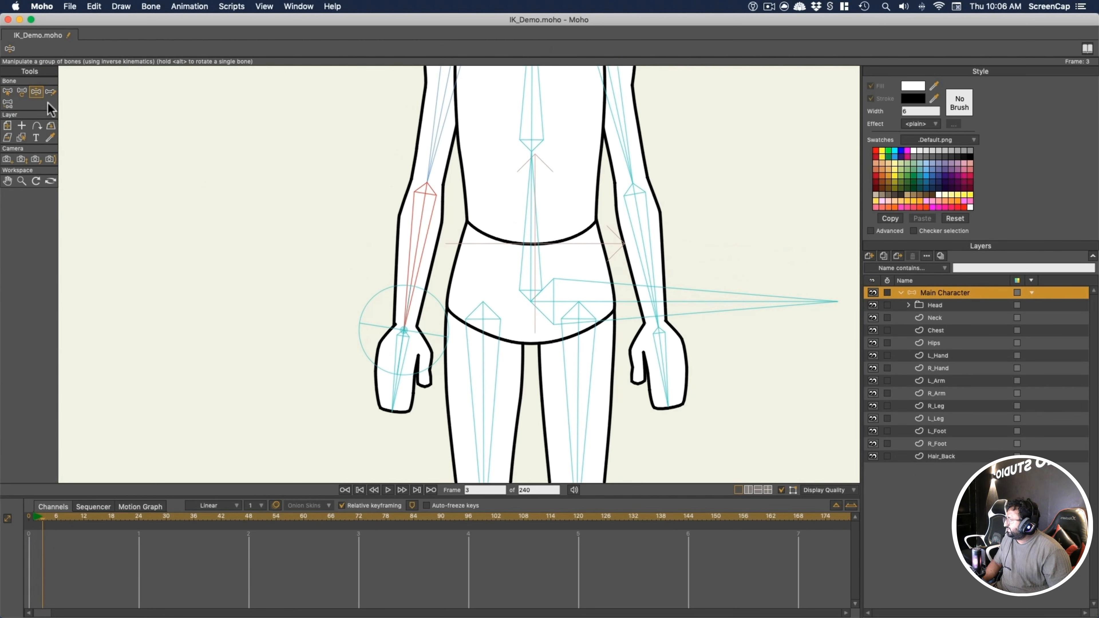
left_click_drag(422, 333, 281, 177)
mouse_move(198, 172)
left_mouse_down()
mouse_move(267, 113)
mouse_move(191, 177)
left_mouse_up()
left_click_drag(292, 199, 403, 381)
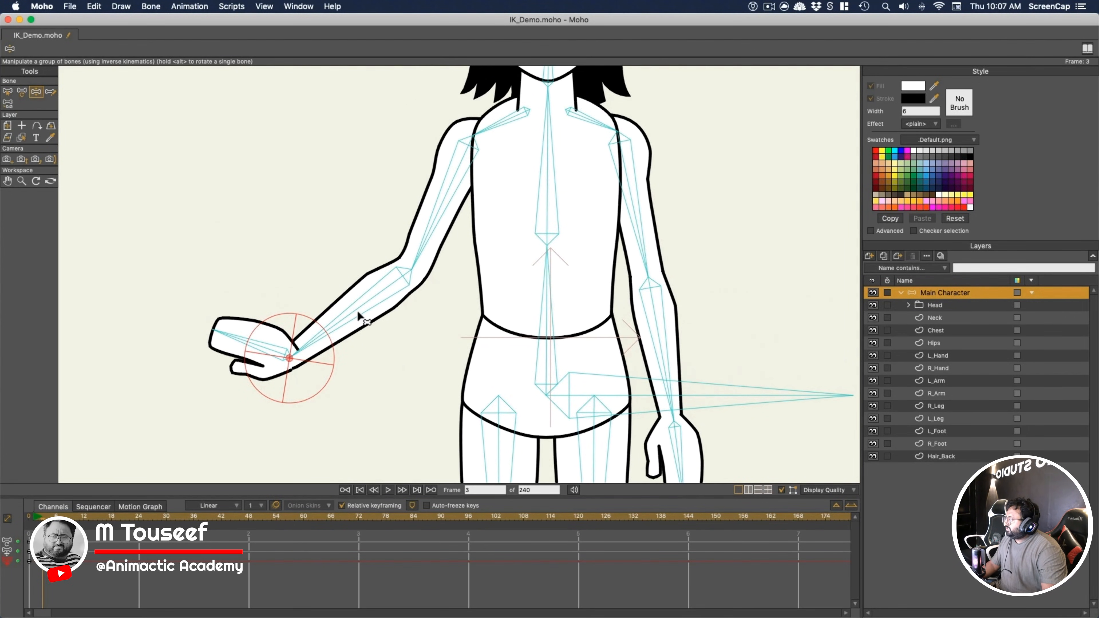
Mark the right upper arm and forearm bones as shy bones
left_click(8, 92)
mouse_move(340, 219)
left_mouse_down()
mouse_move(441, 323)
mouse_move(406, 226)
mouse_move(364, 287)
left_mouse_up()
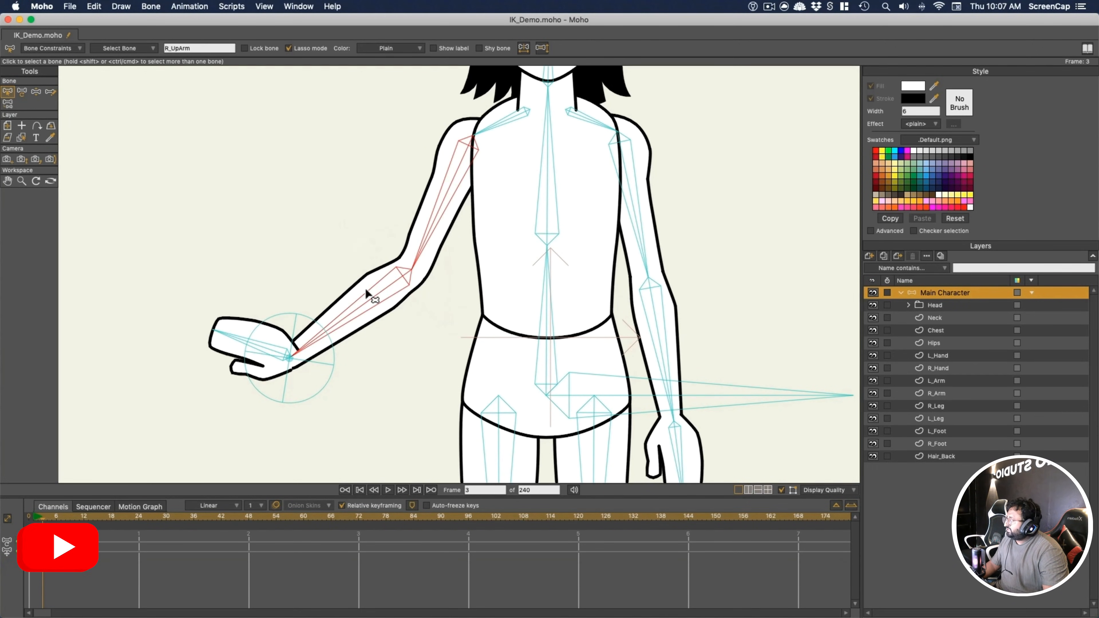
left_click(496, 48)
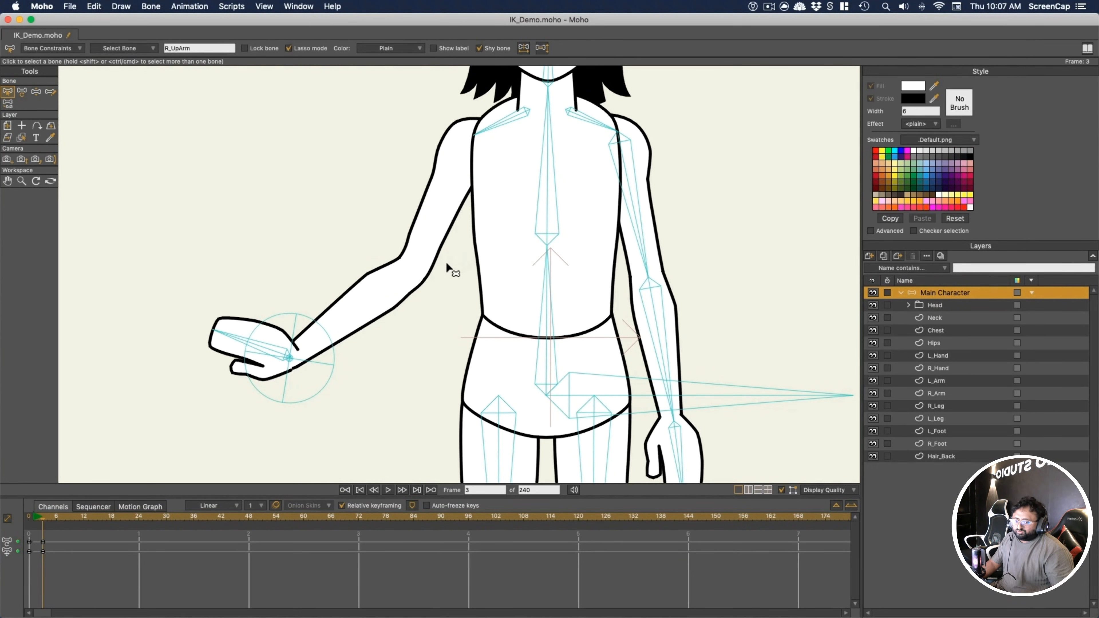
Raise the right forearm at frame 3 by moving R_Arm_Target and rotate the hand downward with Manipulate Bones
key("z")
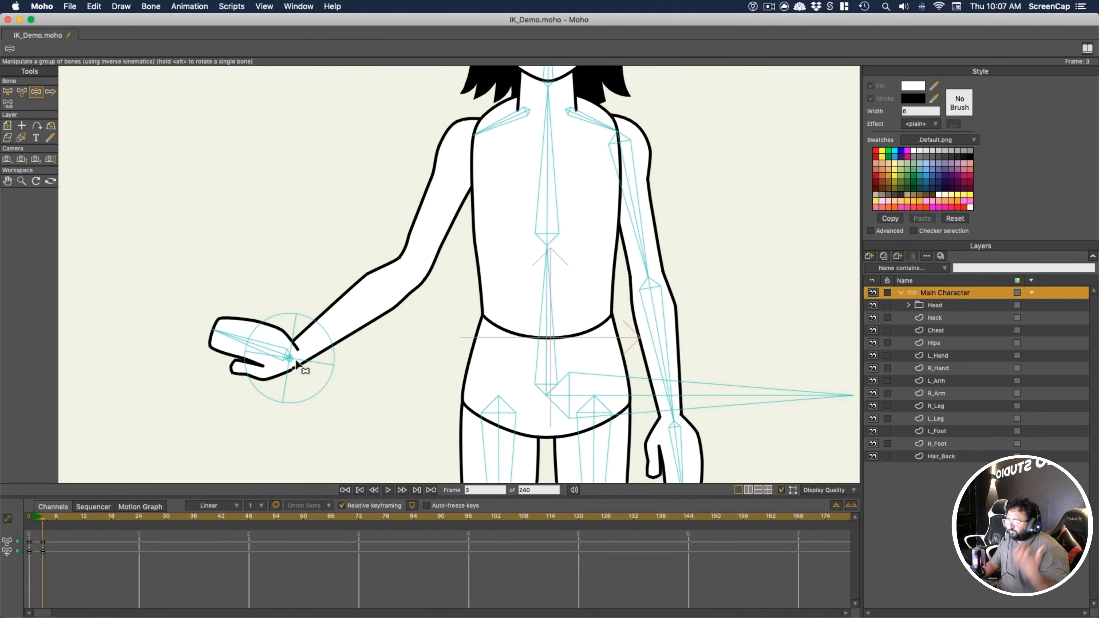
left_click_drag(260, 347, 239, 331)
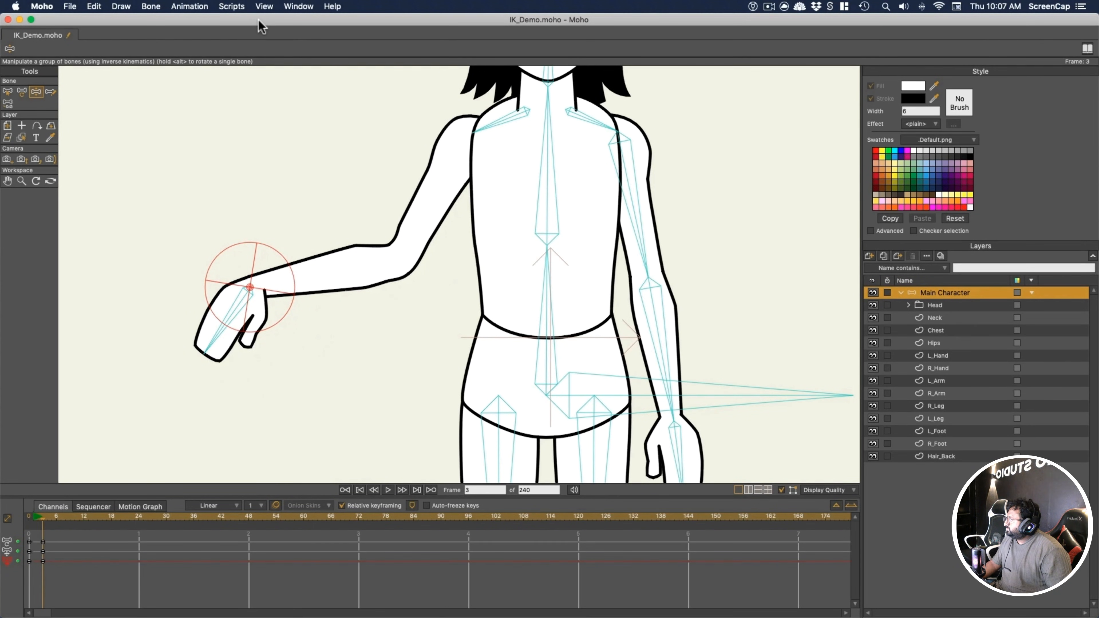
Toggle the visibility of the shy bones and shift the body at frame 3 by moving the Root bone with Manipulate Bones
left_click(151, 6)
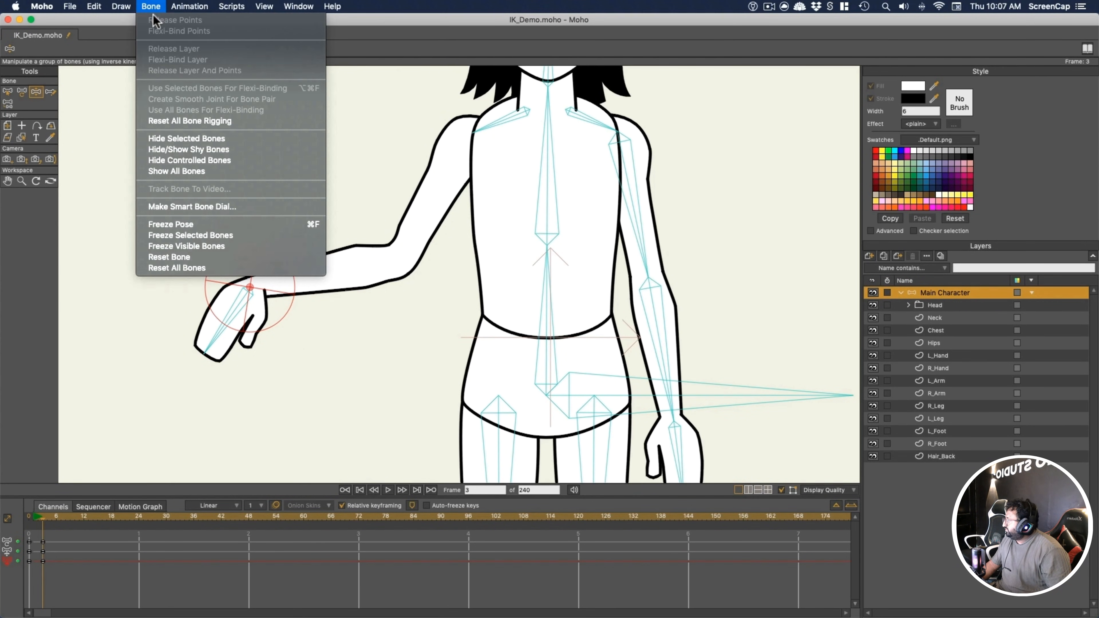
left_click(164, 149)
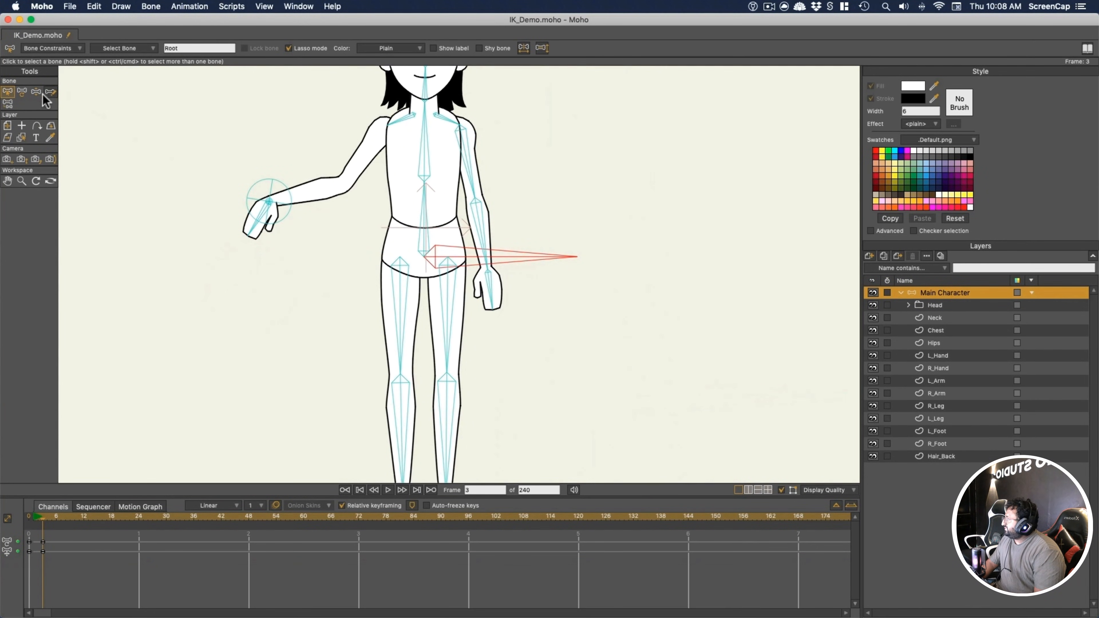
left_click(37, 92)
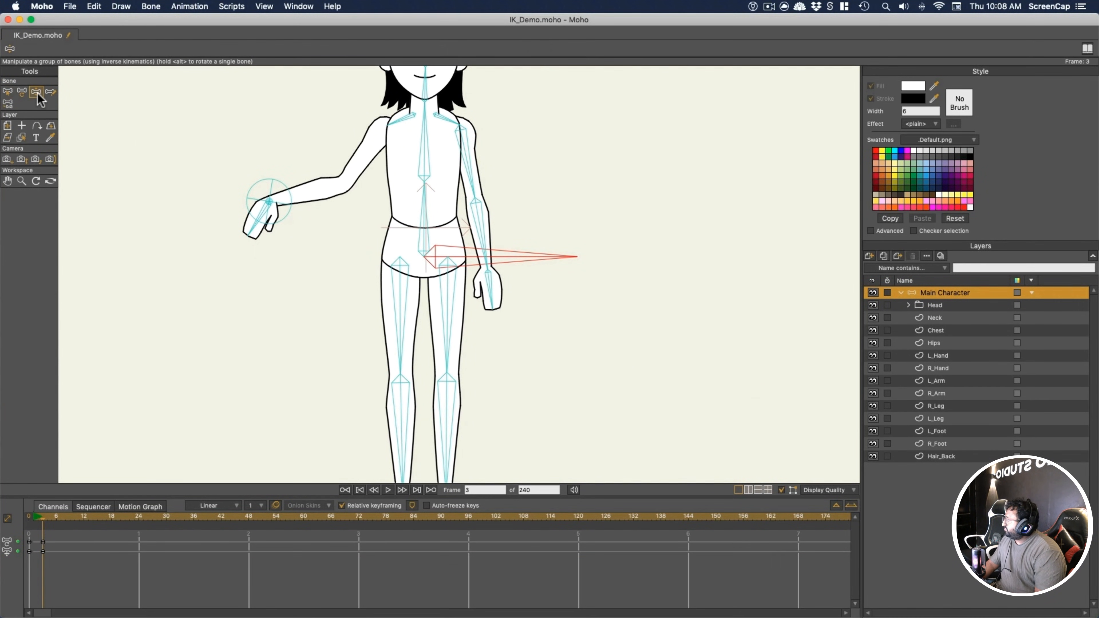
left_click_drag(529, 256, 512, 240)
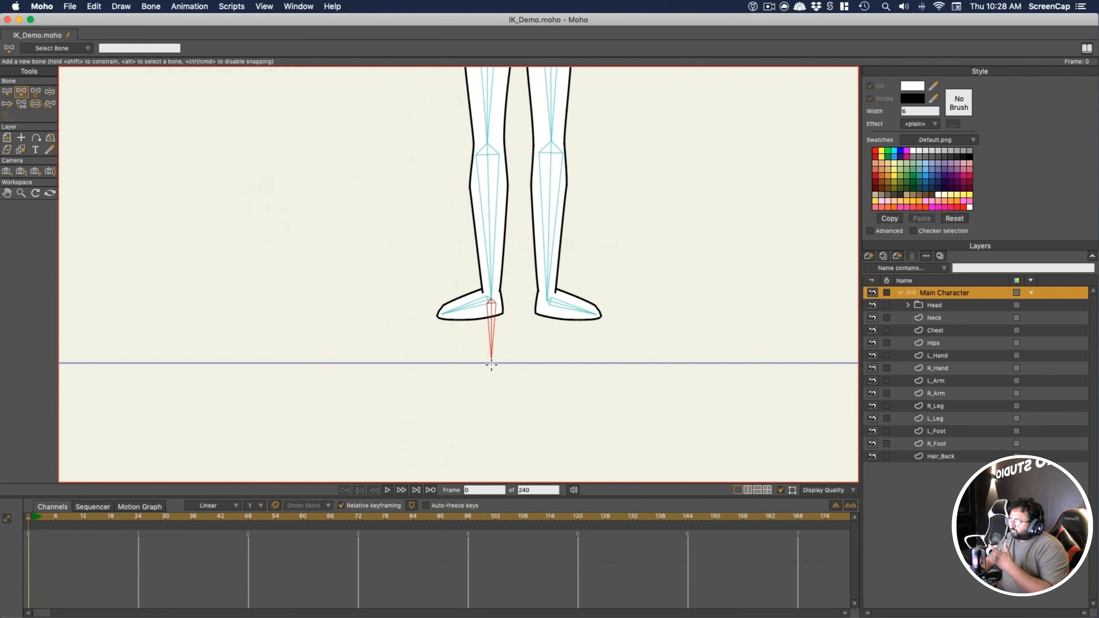
Name the bone below the right ankle R_Leg_Target and add a matching bone below the left ankle named L_Leg_Target
left_click_drag(160, 49, 76, 39)
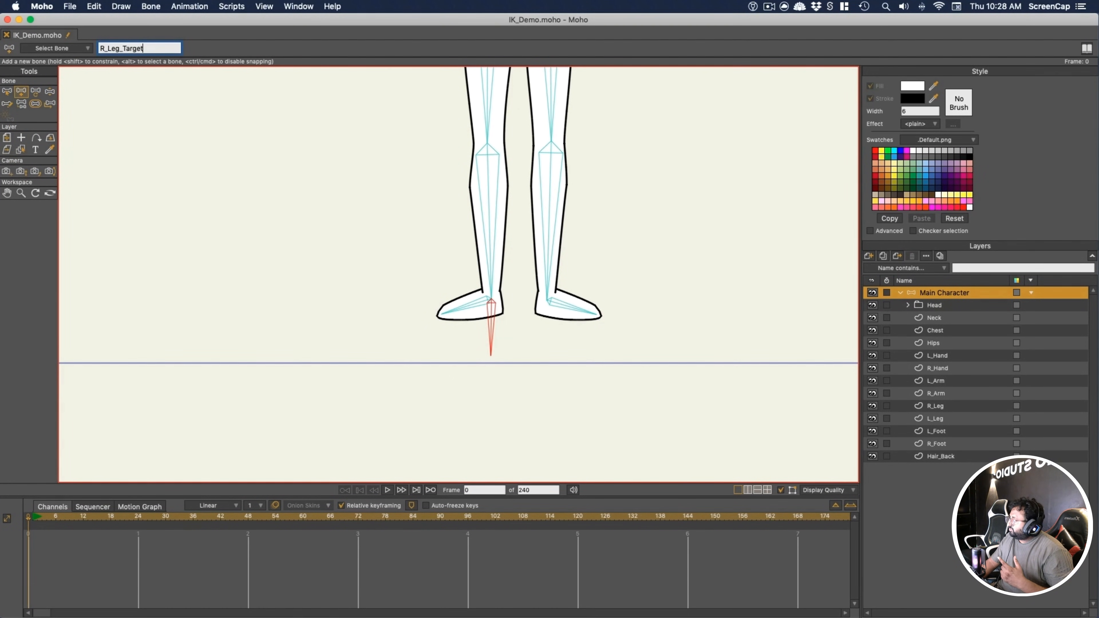
type("R_Leg_Target")
key("Return")
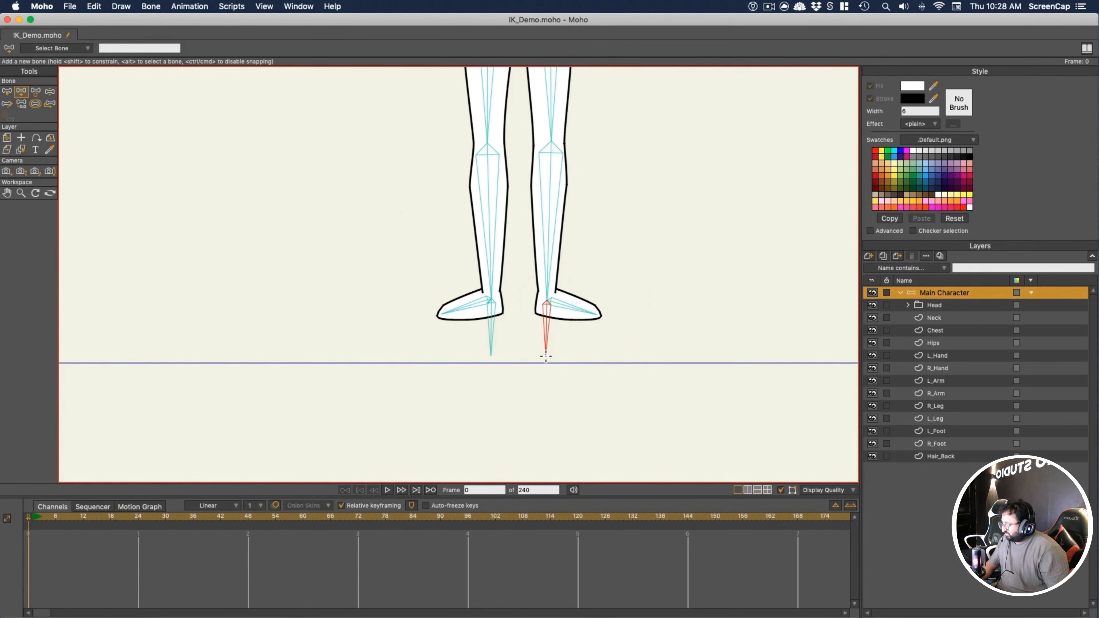
left_click_drag(114, 47, 78, 49)
type("L_Leg_Target")
key("Return")
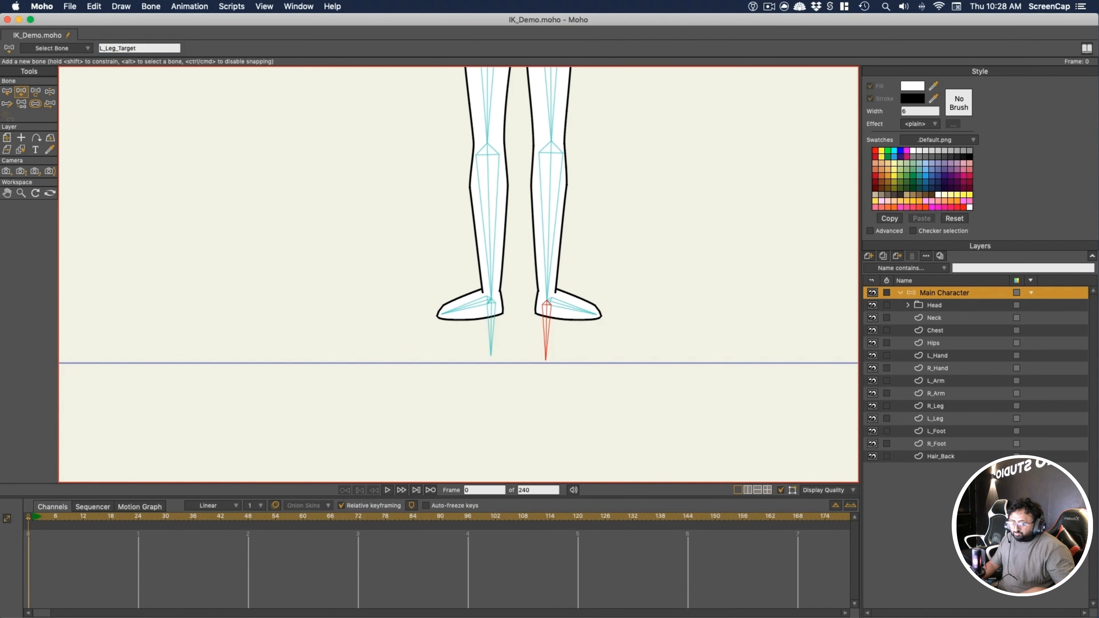
Set R_Leg_Target as the target in the R_Shin bone's constraints
left_click(36, 104)
left_click(486, 323)
left_click(6, 91)
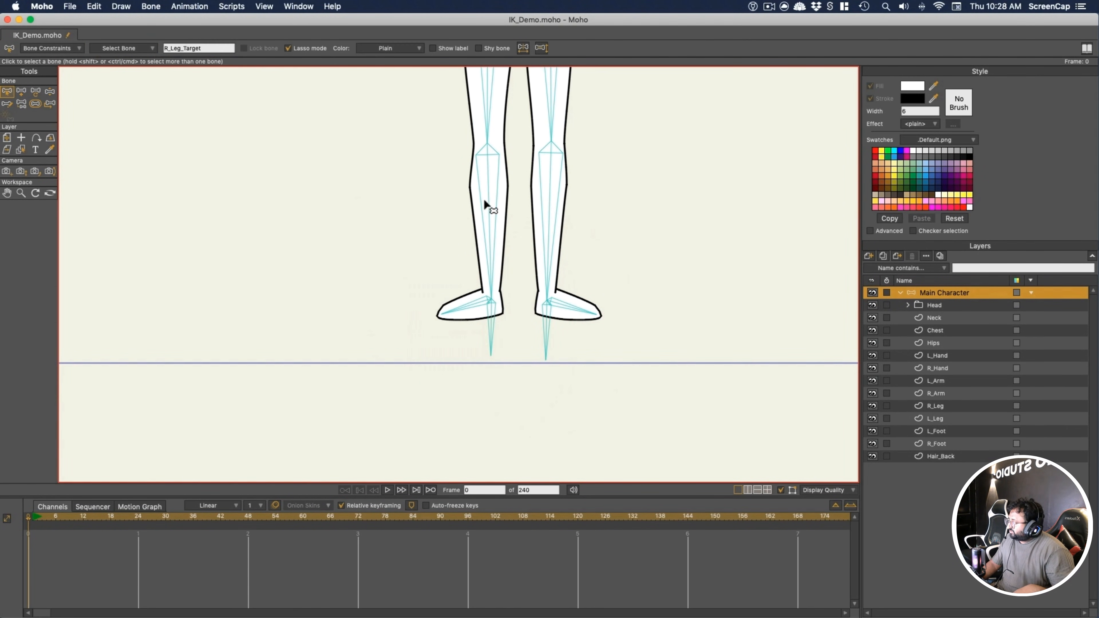
left_click(483, 198)
left_click(48, 48)
left_click(60, 167)
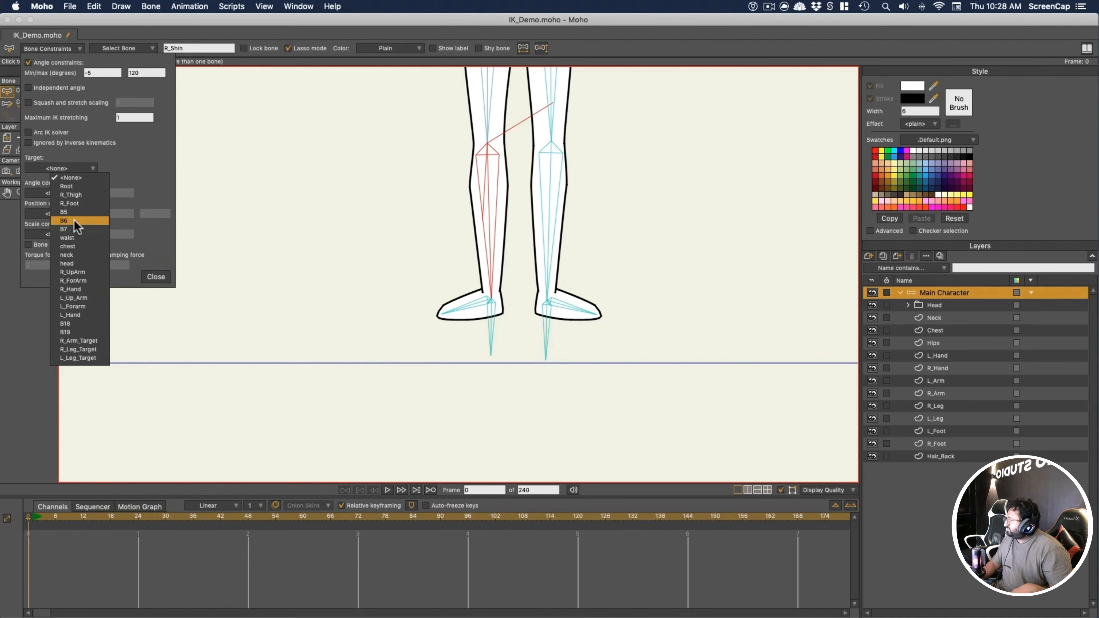
left_click(81, 348)
Set L_Leg_Target as the target in the left shin bone's constraints
left_click(550, 225)
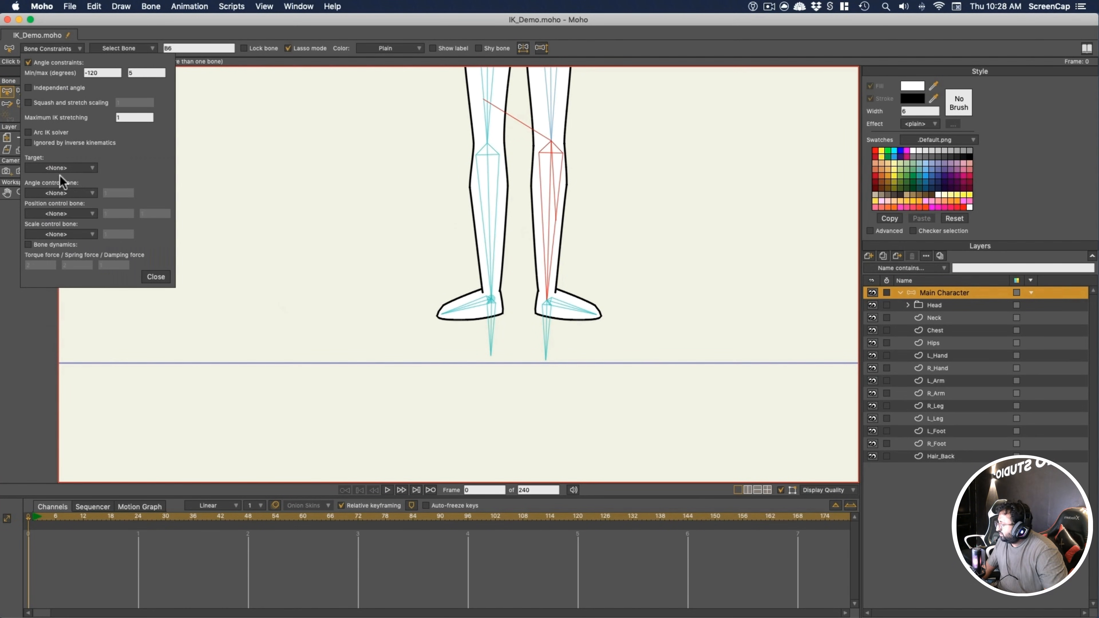
left_click(59, 169)
left_click(79, 360)
left_click(152, 277)
Move the L_Leg_Target and R_Leg_Target bones at frame 4 with Manipulate Bones to try the leg rig
left_click(635, 158)
left_click_drag(635, 158, 626, 218)
left_click(51, 92)
left_click(47, 517)
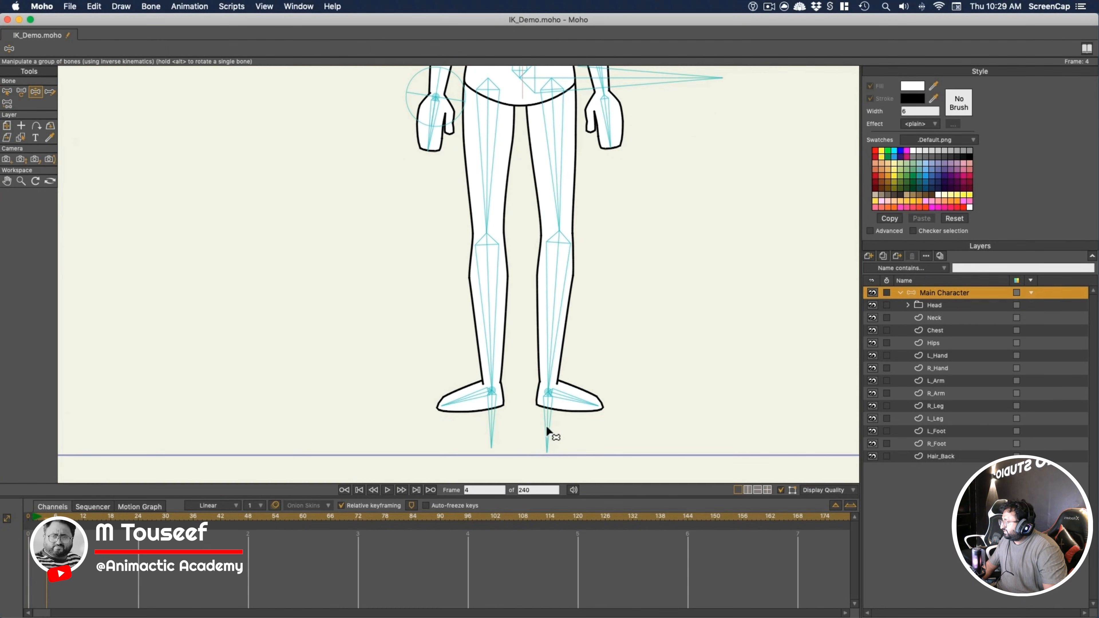
mouse_move(546, 424)
left_mouse_down()
mouse_move(572, 391)
mouse_move(558, 406)
left_mouse_up()
mouse_move(494, 421)
left_mouse_down()
mouse_move(486, 394)
mouse_move(510, 415)
mouse_move(547, 406)
mouse_move(485, 403)
left_mouse_up()
Pose the character in a crouch with both arms raised outward by moving the arm bones and lowering the body
left_click_drag(690, 165, 677, 217)
scroll(642, 132, "down", 5)
mouse_move(560, 204)
left_mouse_down()
mouse_move(557, 238)
mouse_move(562, 202)
mouse_move(571, 260)
mouse_move(588, 238)
mouse_move(521, 233)
mouse_move(595, 235)
mouse_move(573, 241)
mouse_move(627, 200)
mouse_move(575, 230)
mouse_move(563, 200)
left_mouse_up()
left_click_drag(445, 214, 402, 171)
left_click_drag(526, 223, 611, 175)
left_click_drag(543, 202, 569, 218)
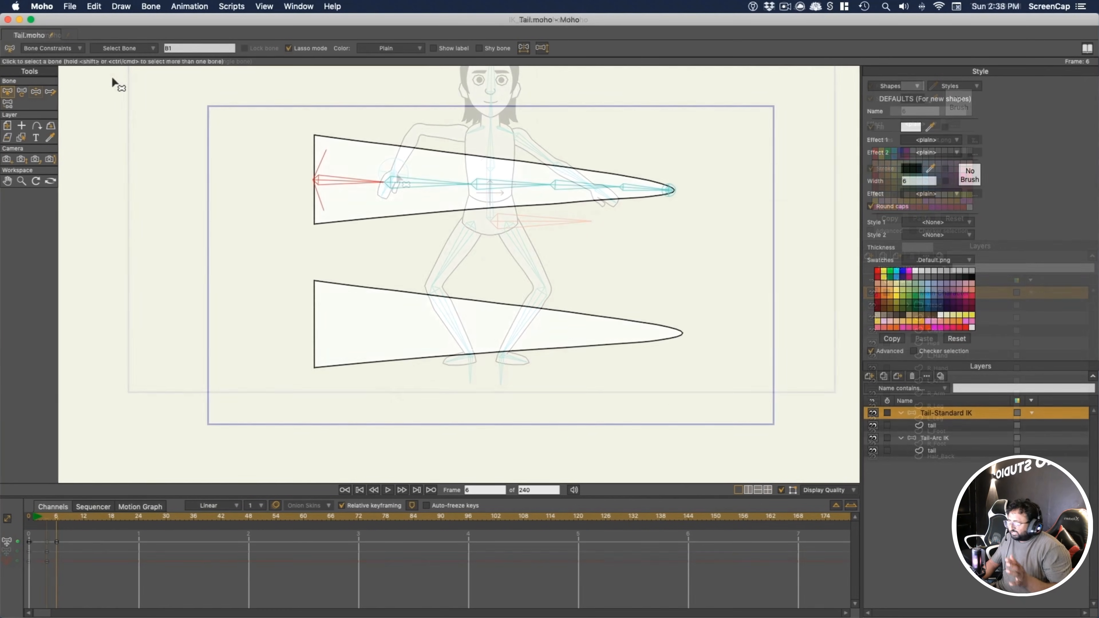
Check bone B1's constraints on the Tail-Standard IK layer and move the tail's tip target bone with Manipulate Bones at frame 6
left_click(74, 48)
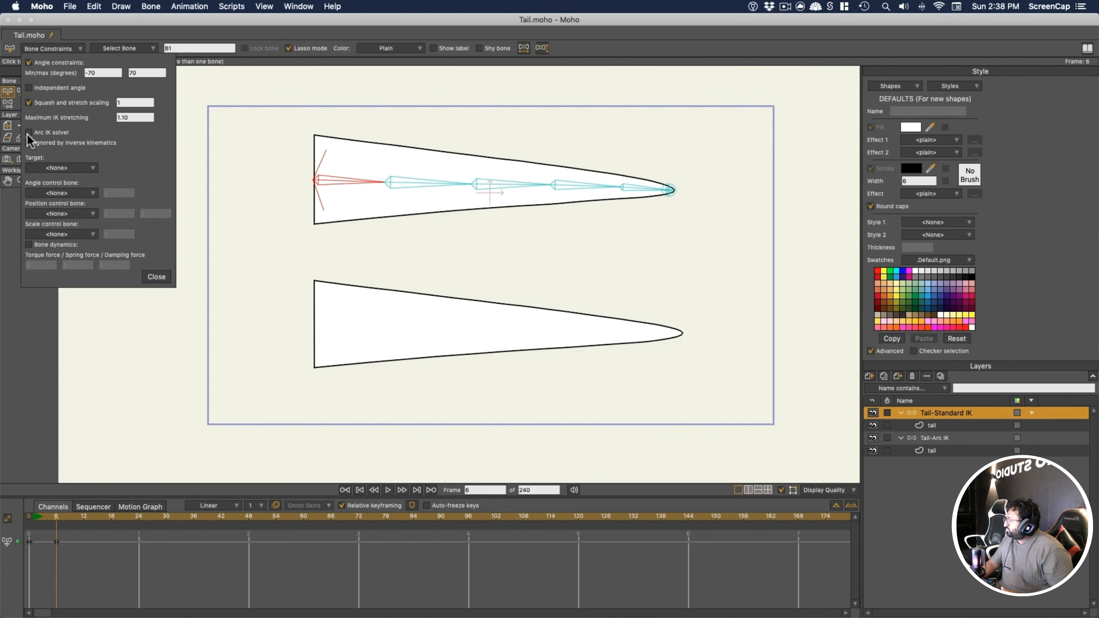
left_click(157, 277)
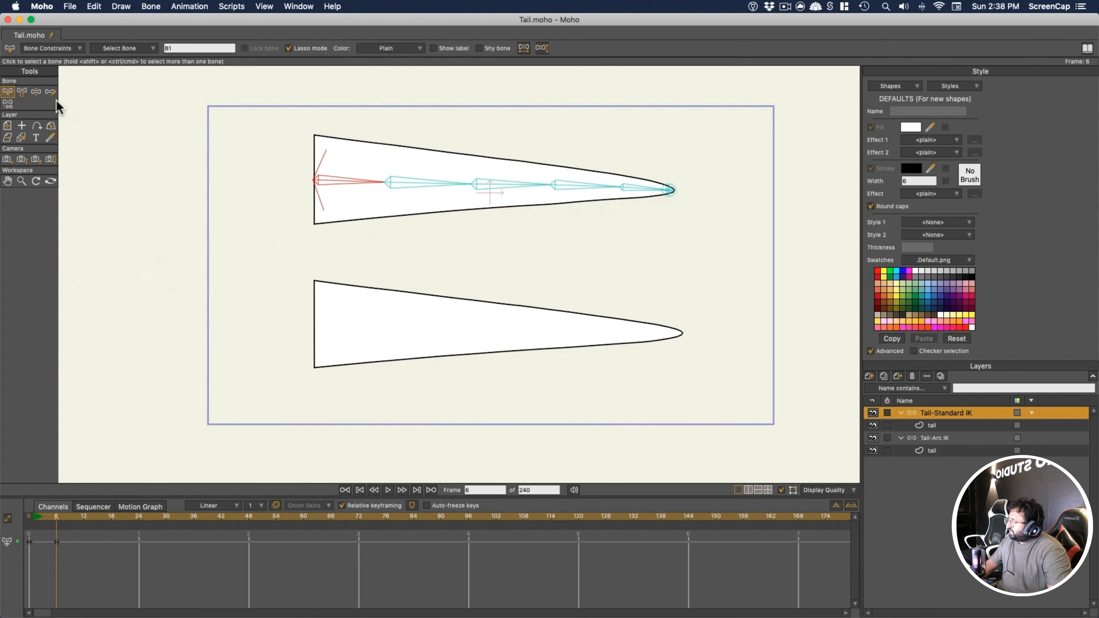
key("z")
mouse_move(670, 191)
left_mouse_down()
mouse_move(633, 152)
mouse_move(550, 123)
mouse_move(500, 123)
mouse_move(676, 143)
mouse_move(627, 214)
mouse_move(461, 231)
mouse_move(618, 228)
mouse_move(691, 177)
mouse_move(430, 133)
mouse_move(670, 157)
mouse_move(677, 179)
mouse_move(666, 189)
mouse_move(675, 184)
left_mouse_up()
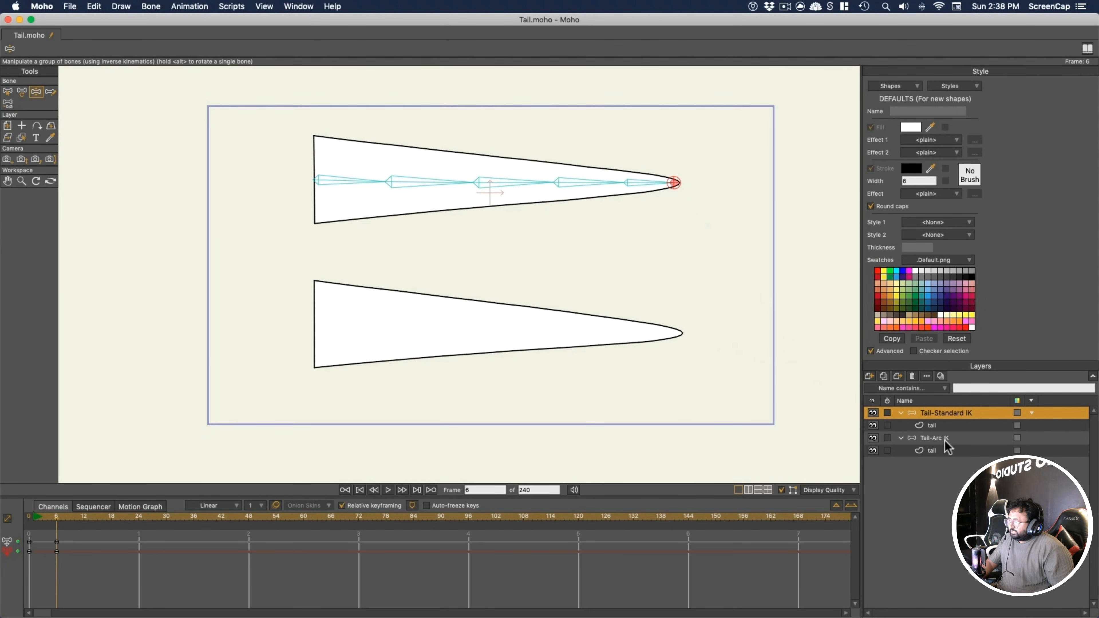
Select the chain bones of the Tail-Arc IK layer and check the Arc IK solver option in their constraints
left_click(928, 440)
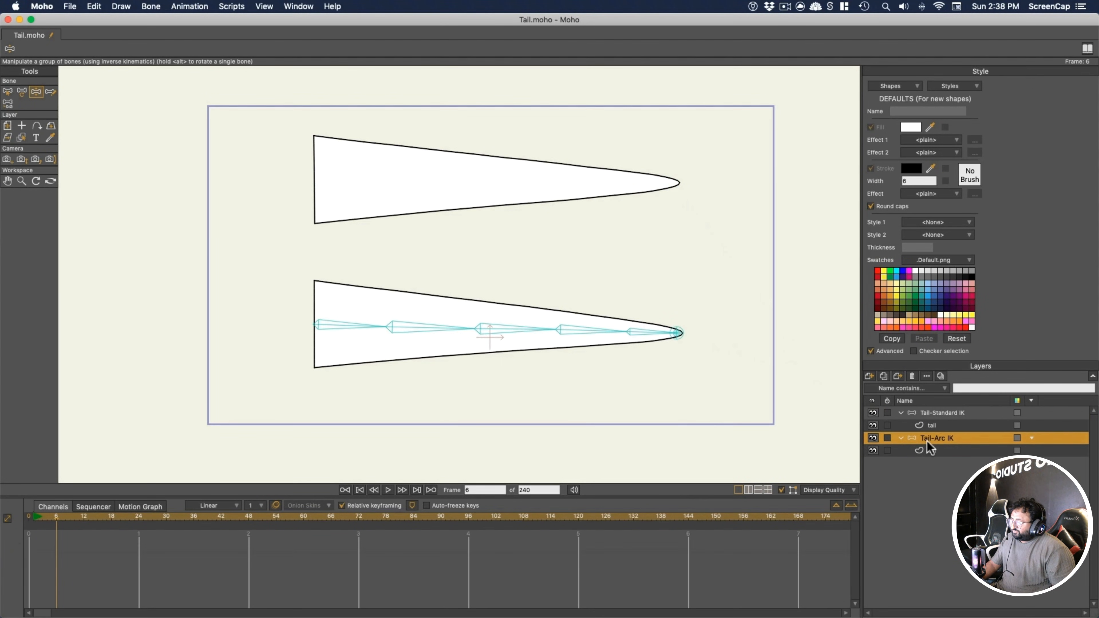
left_click(8, 92)
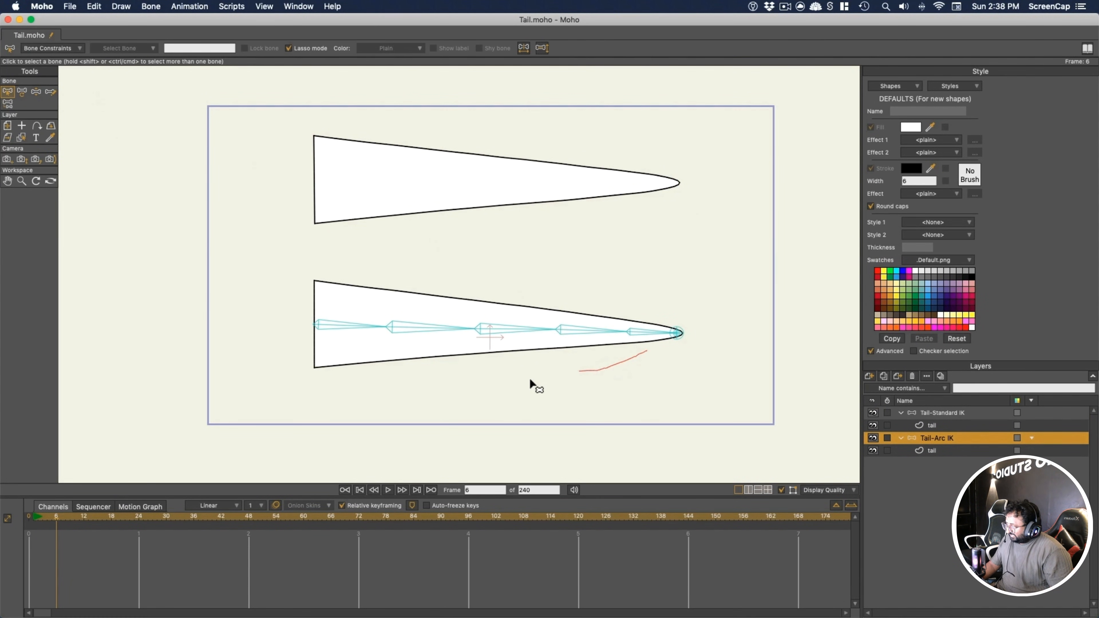
left_click_drag(610, 304, 634, 318)
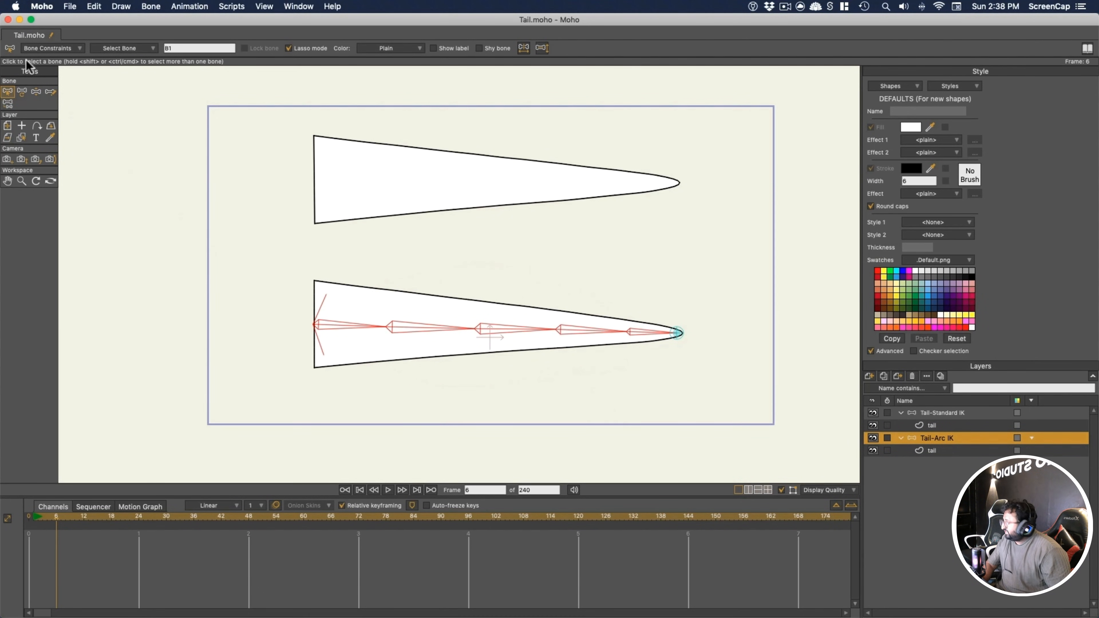
left_click(45, 48)
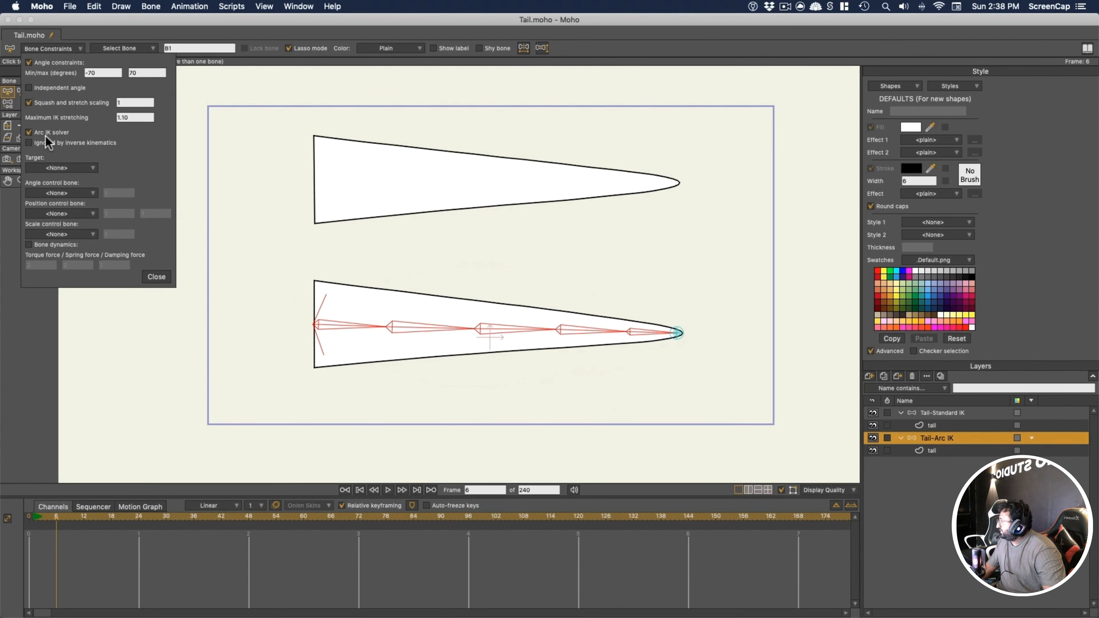
left_click(178, 110)
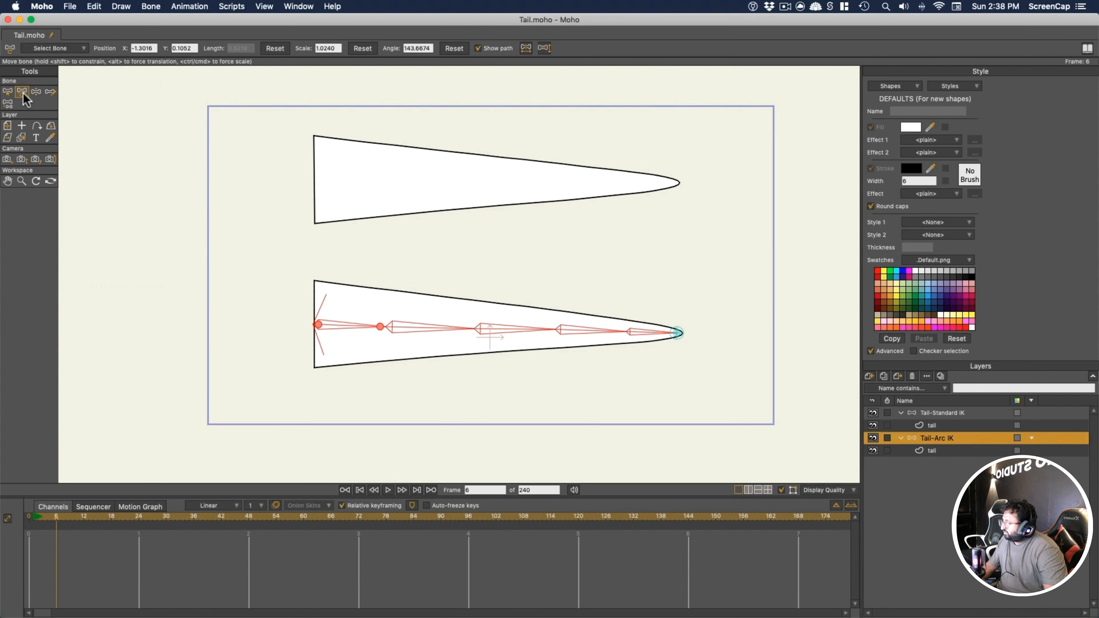
Bend the Tail-Arc IK tail into an arc at frame 6 by moving its tip target bone with Manipulate Bones
left_click(38, 92)
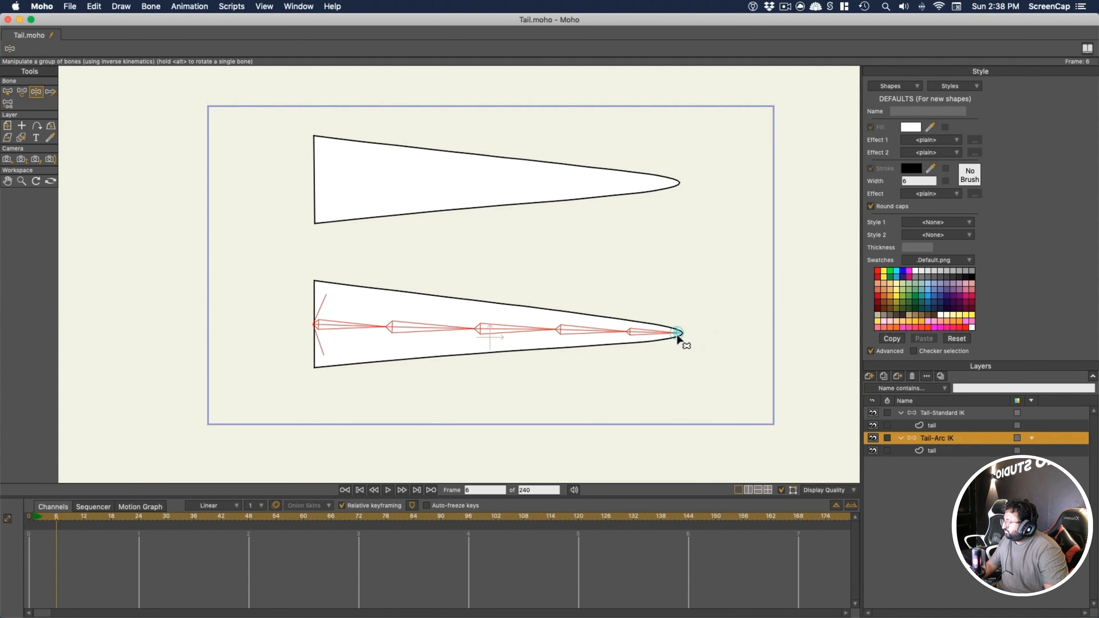
mouse_move(678, 338)
left_mouse_down()
mouse_move(601, 336)
mouse_move(639, 342)
mouse_move(692, 330)
left_mouse_up()
left_click_drag(623, 336, 699, 271)
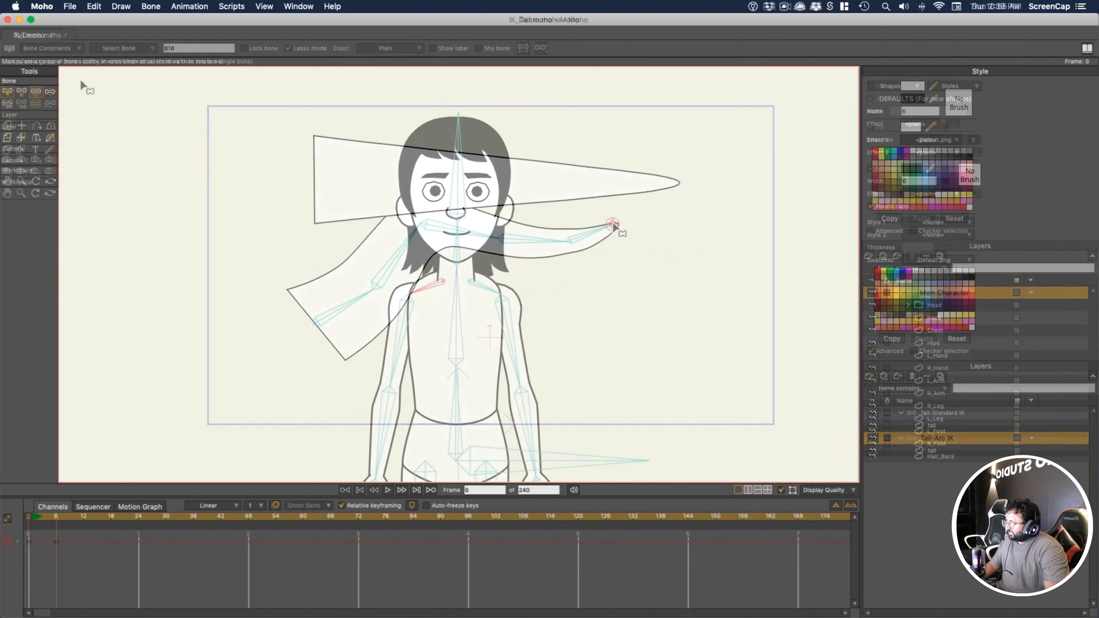
Examine the right collarbone's inverse kinematics option in IK_Demo and the chest bone's parenting with Reparent Bone
left_click(54, 47)
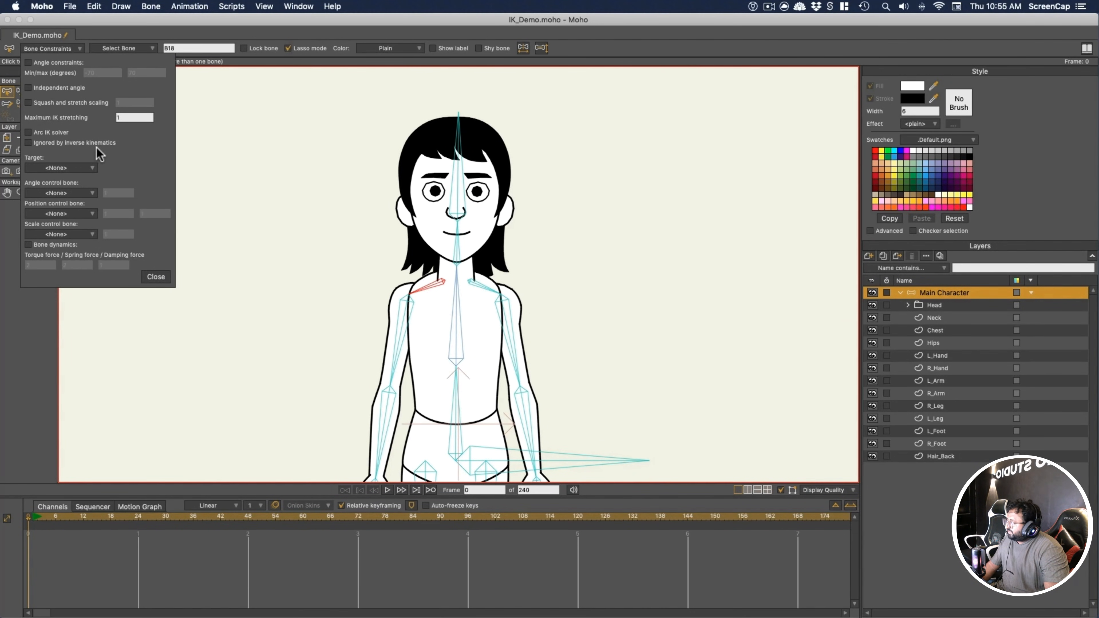
left_click(156, 277)
left_click(298, 232)
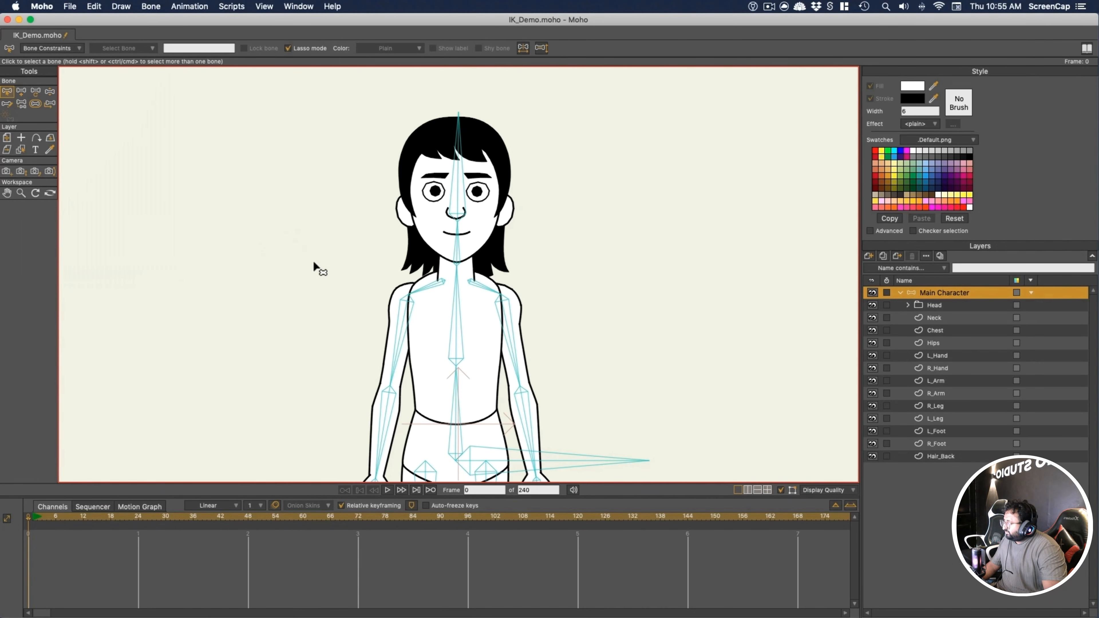
left_click(457, 313)
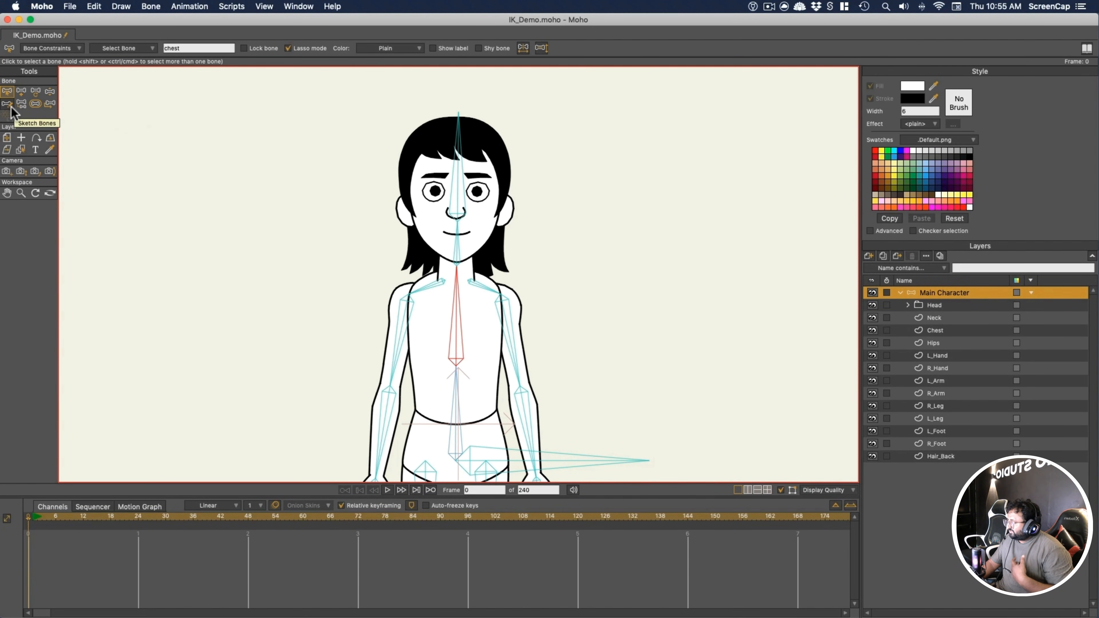
left_click(21, 104)
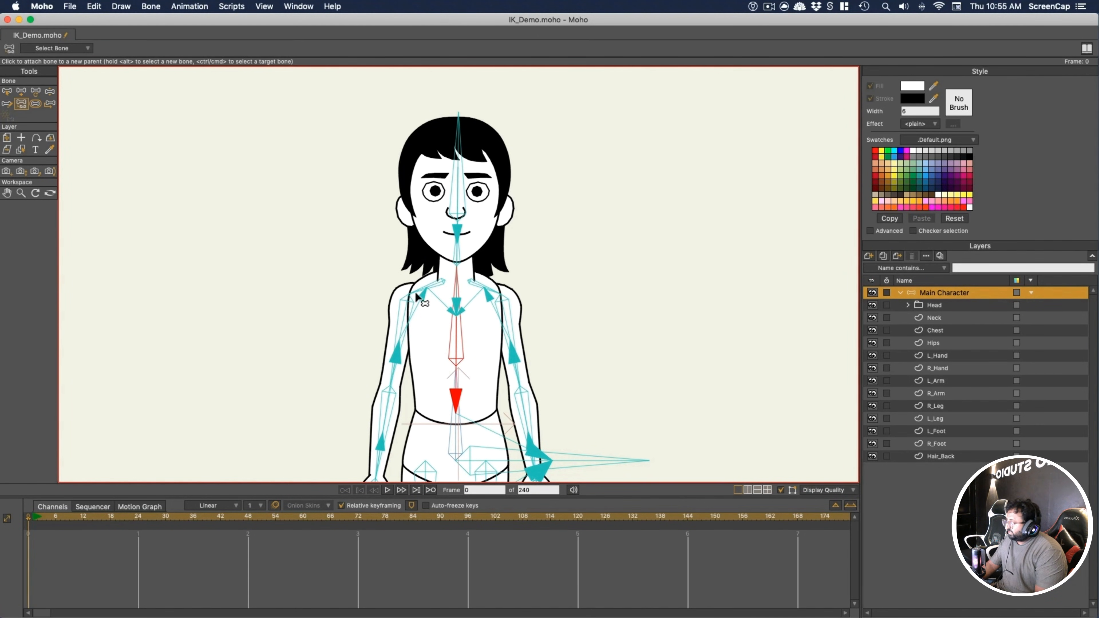
left_click(7, 91)
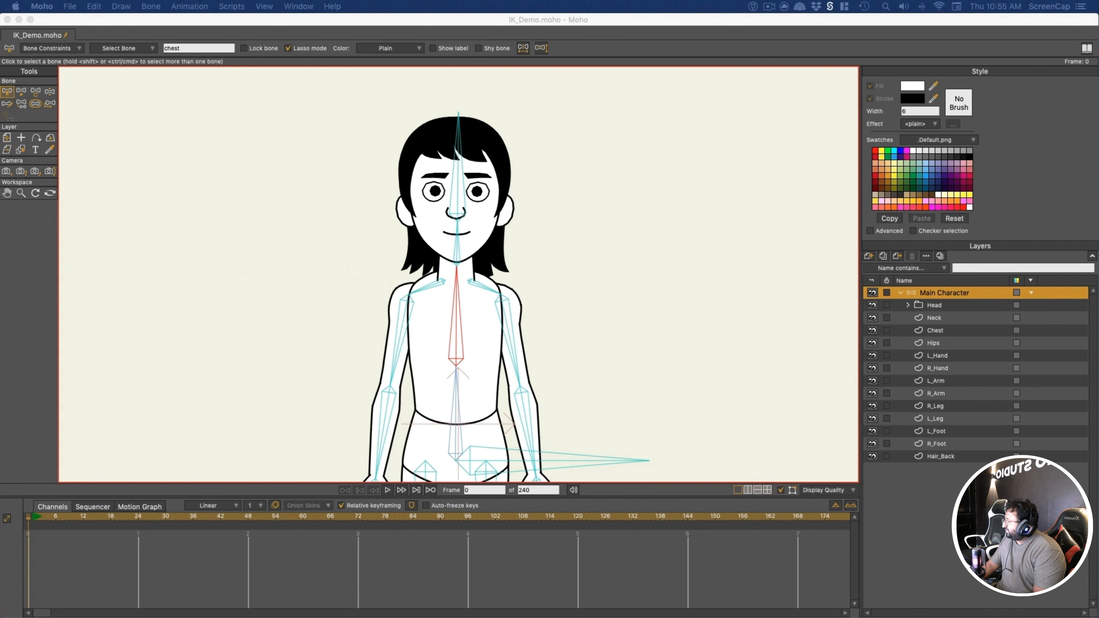
Test how the spine and collarbones react at frame 0 by moving the head bone with Manipulate Bones
left_click(50, 91)
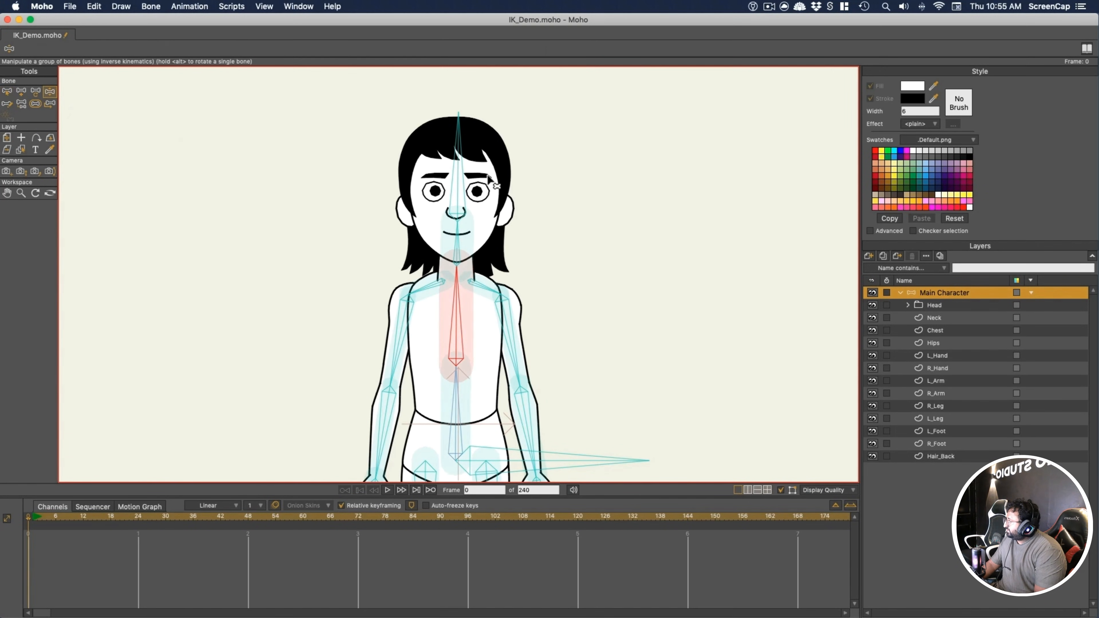
left_click_drag(460, 153, 460, 110)
scroll(480, 330, "down", 1)
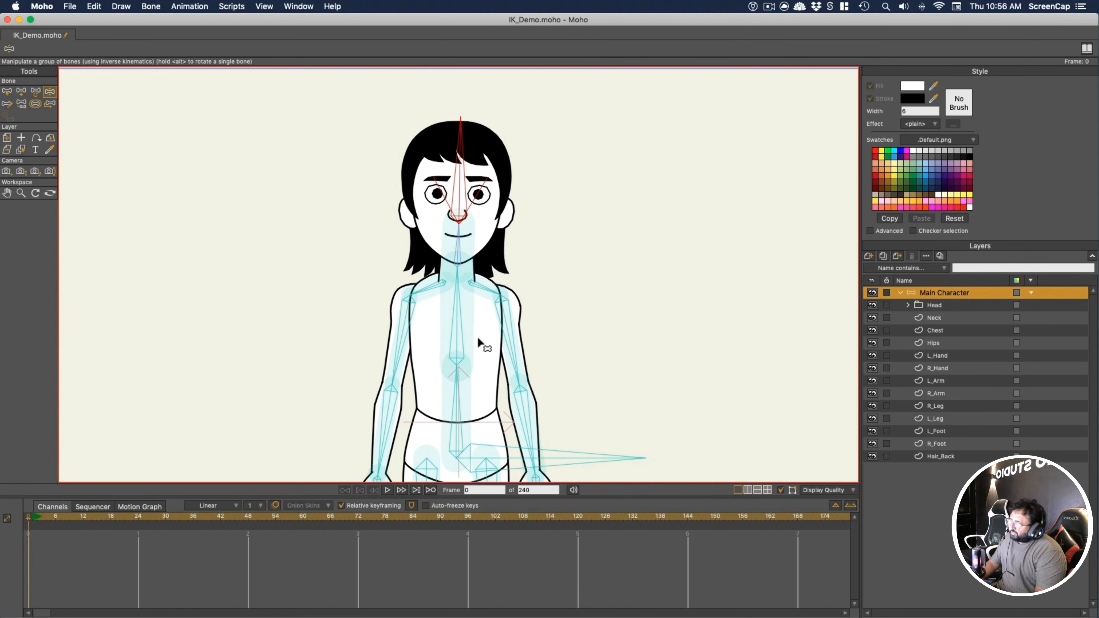
Enable Ignored by inverse kinematics in the constraints of both collarbones
scroll(472, 323, "down", 3)
left_click(12, 92)
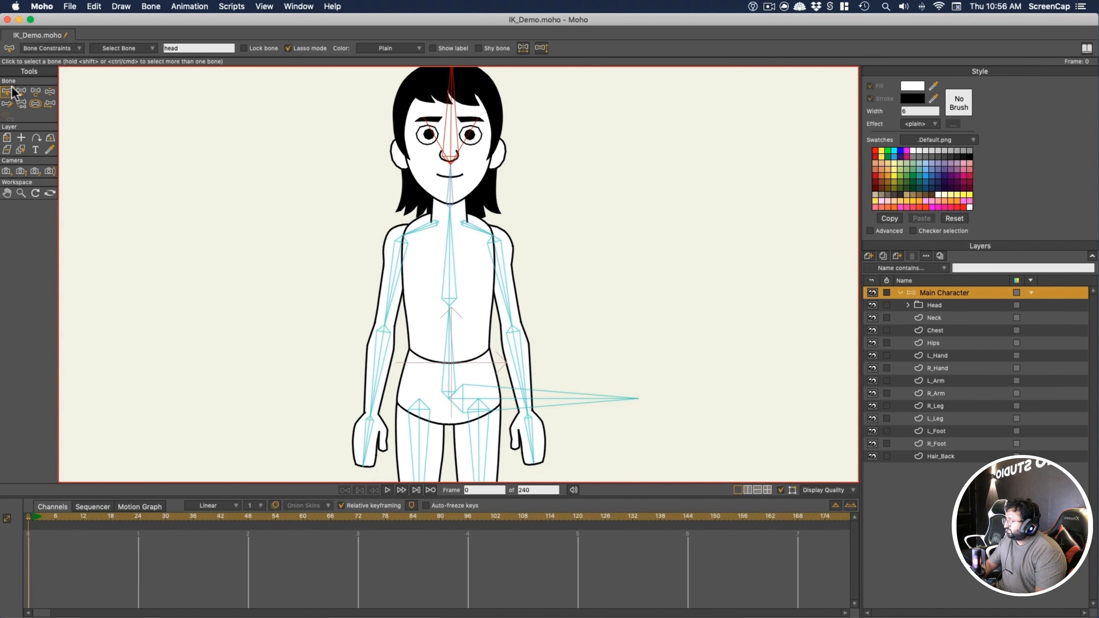
left_click(419, 234)
left_click(473, 231, "shift")
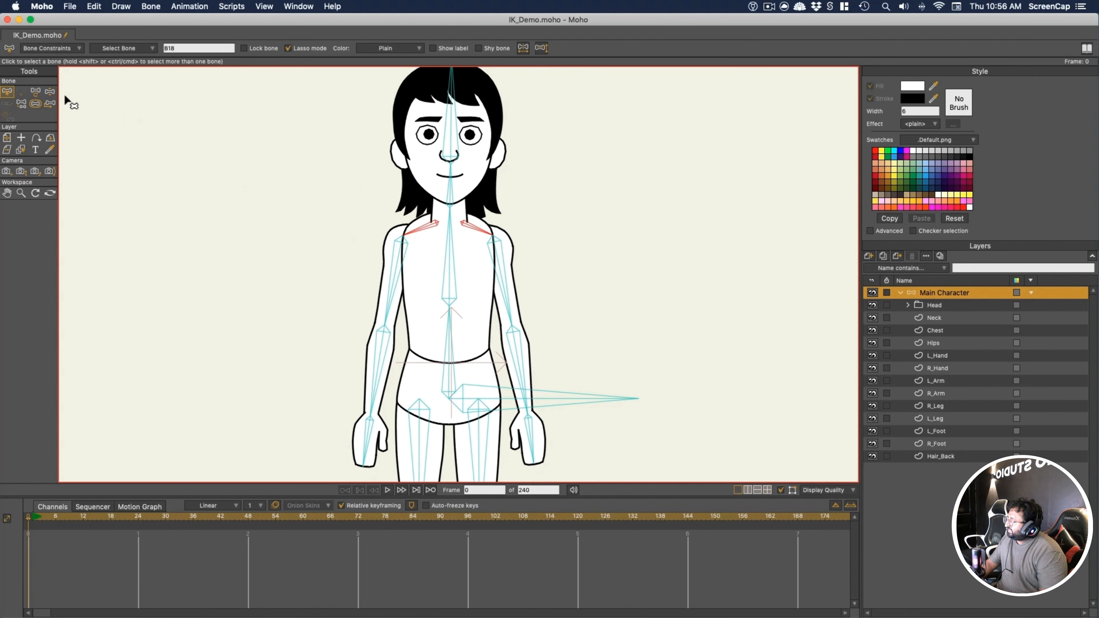
left_click(37, 48)
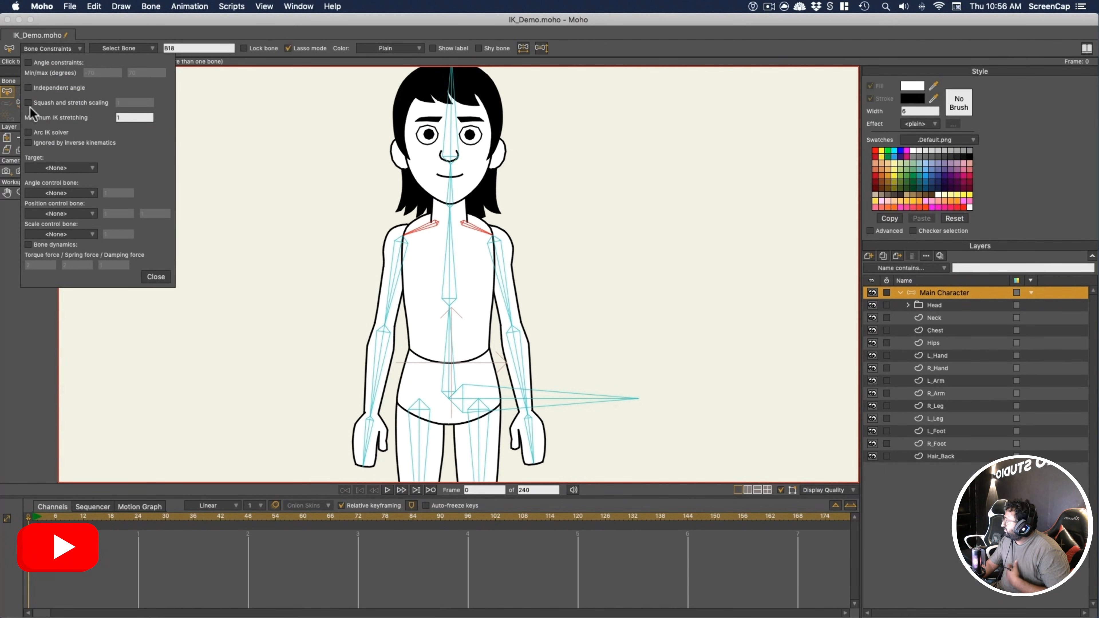
left_click(29, 143)
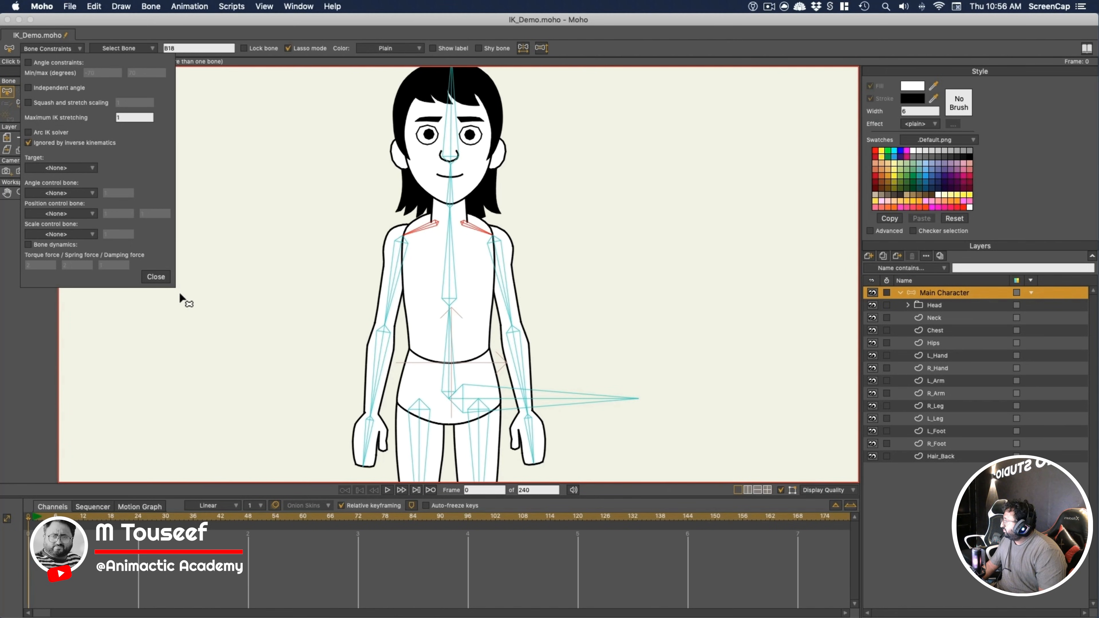
left_click(156, 278)
Test the upper body's bend at frame 0 by pulling the head bone sideways with Manipulate Bones
key("z")
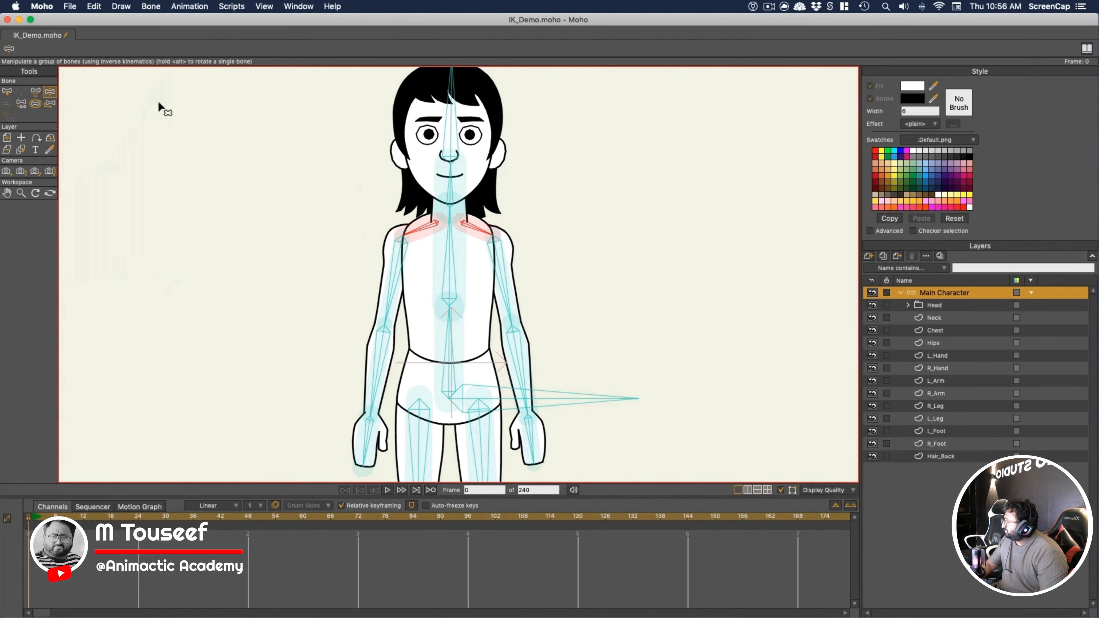
left_click_drag(461, 120, 572, 23)
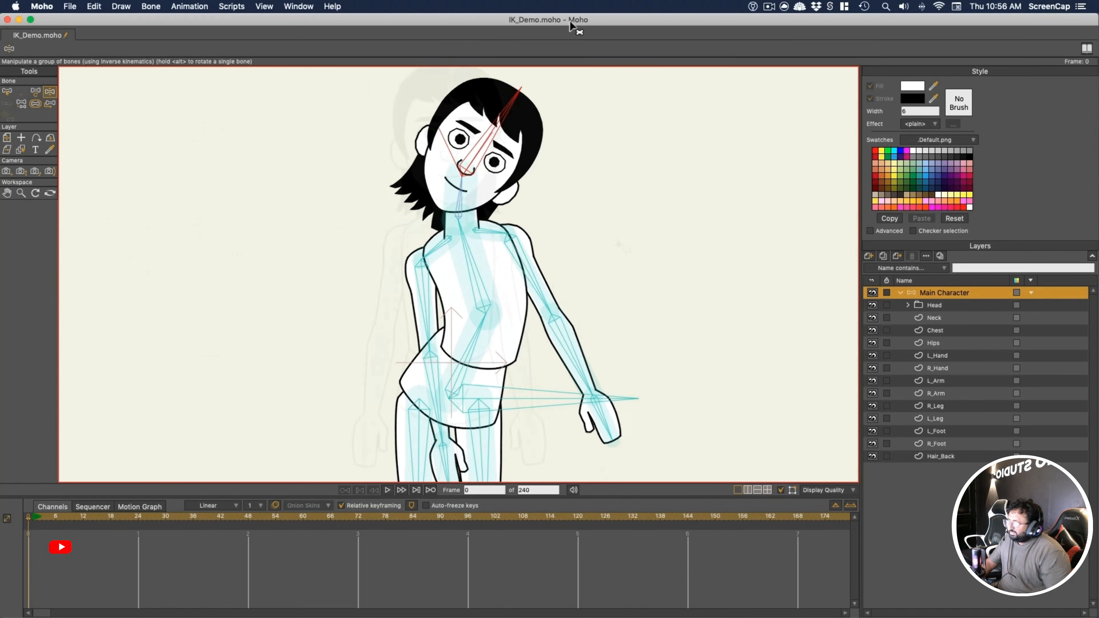
Test the hand and collarbone movement at frame 0 by raising the arm and rotating its collarbone separately with Manipulate Bones
left_click(392, 301)
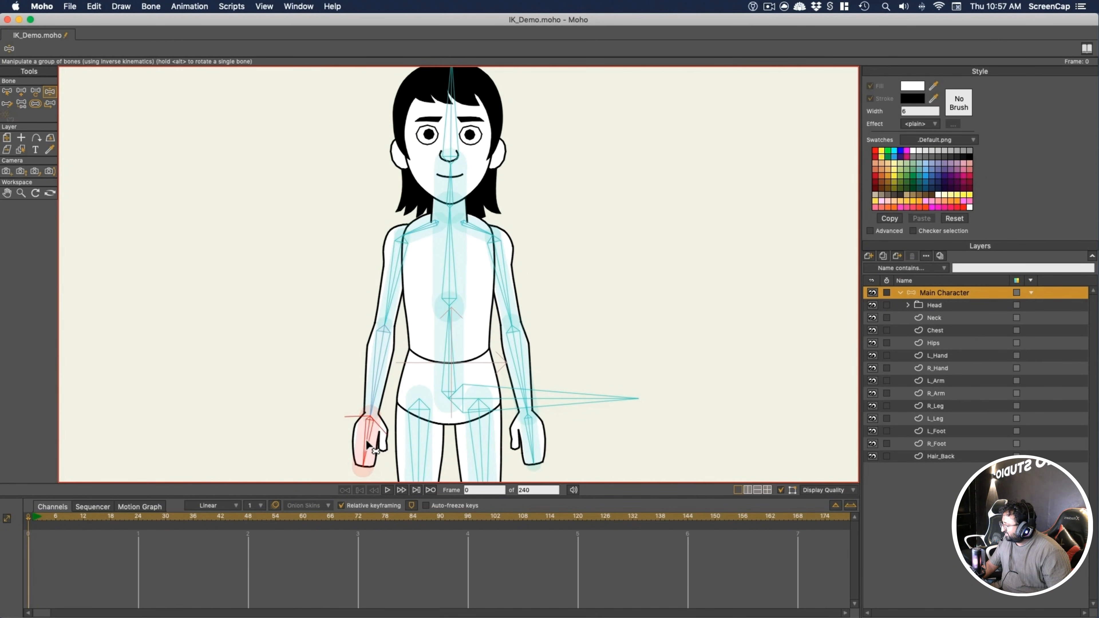
left_click_drag(367, 444, 364, 373)
left_click_drag(368, 449, 134, 72)
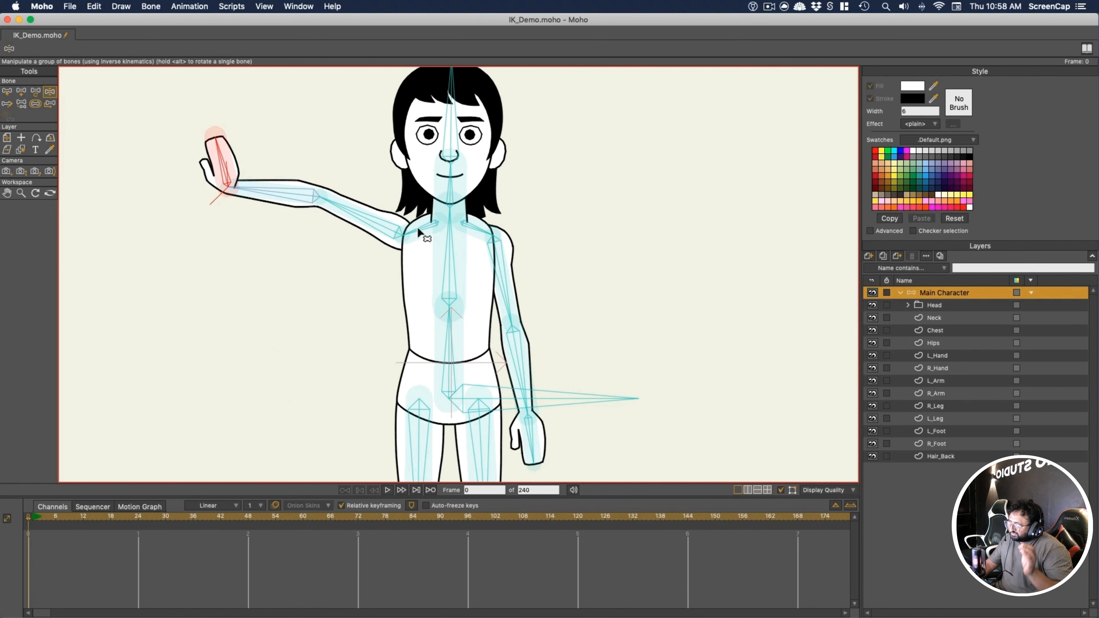
left_click_drag(414, 233, 410, 215)
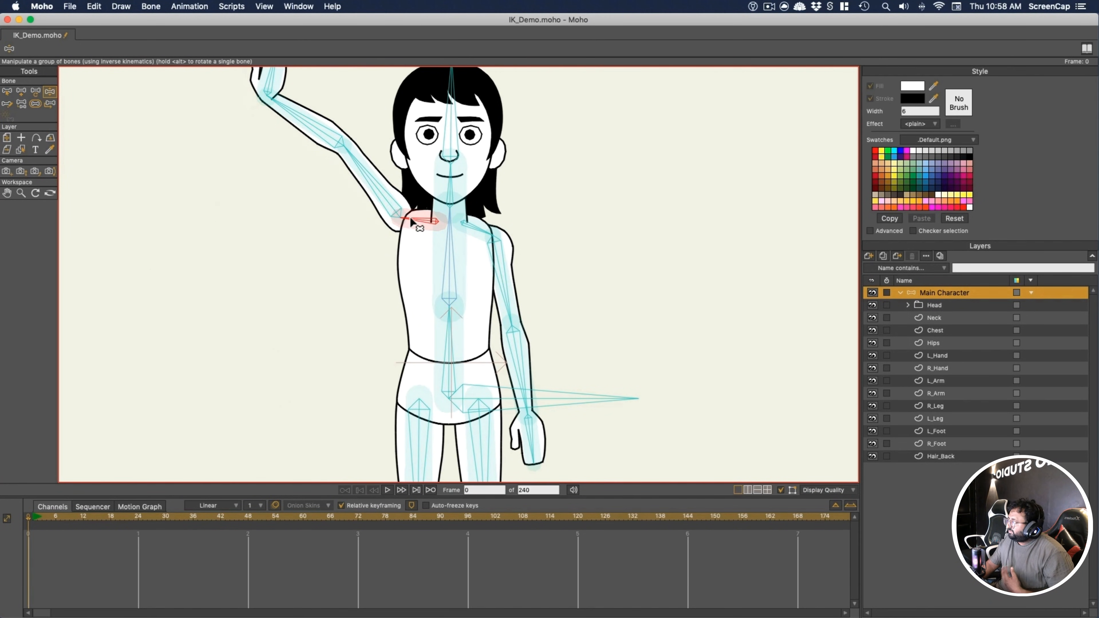
left_click_drag(363, 176, 364, 298)
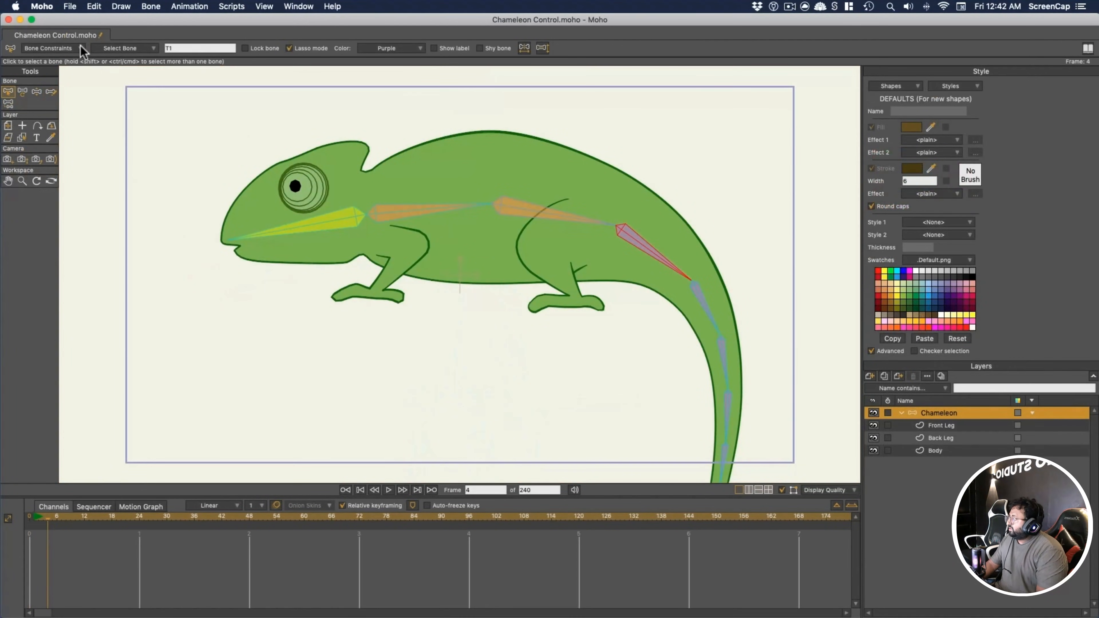
Examine the bone constraints of tail bone T1 in Chameleon Control.moho, including the available angle control bones
left_click(80, 47)
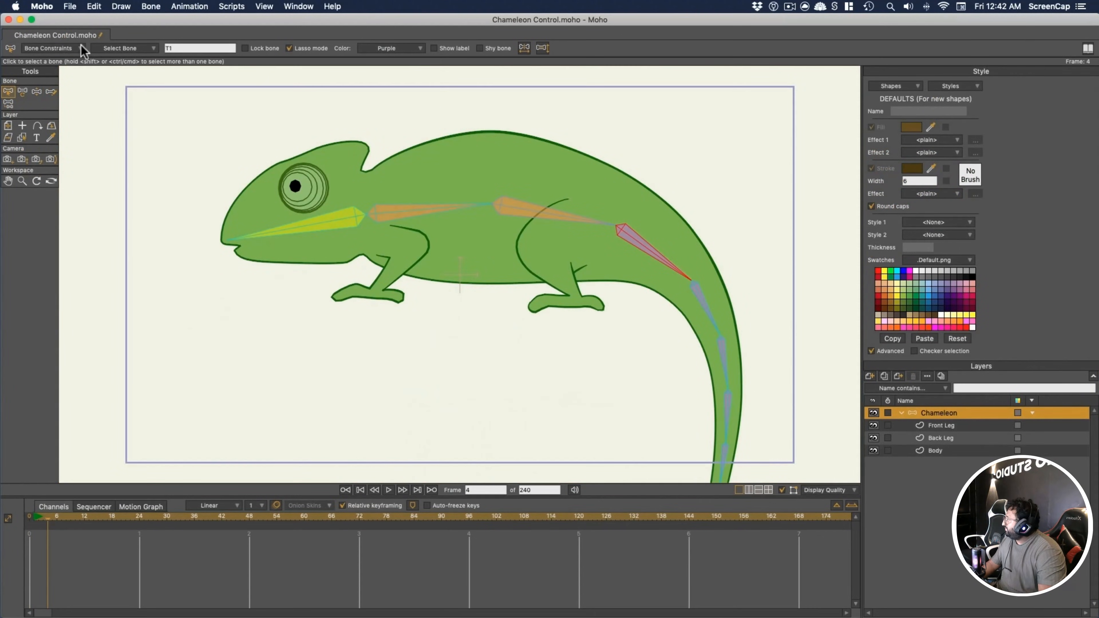
left_click(81, 44)
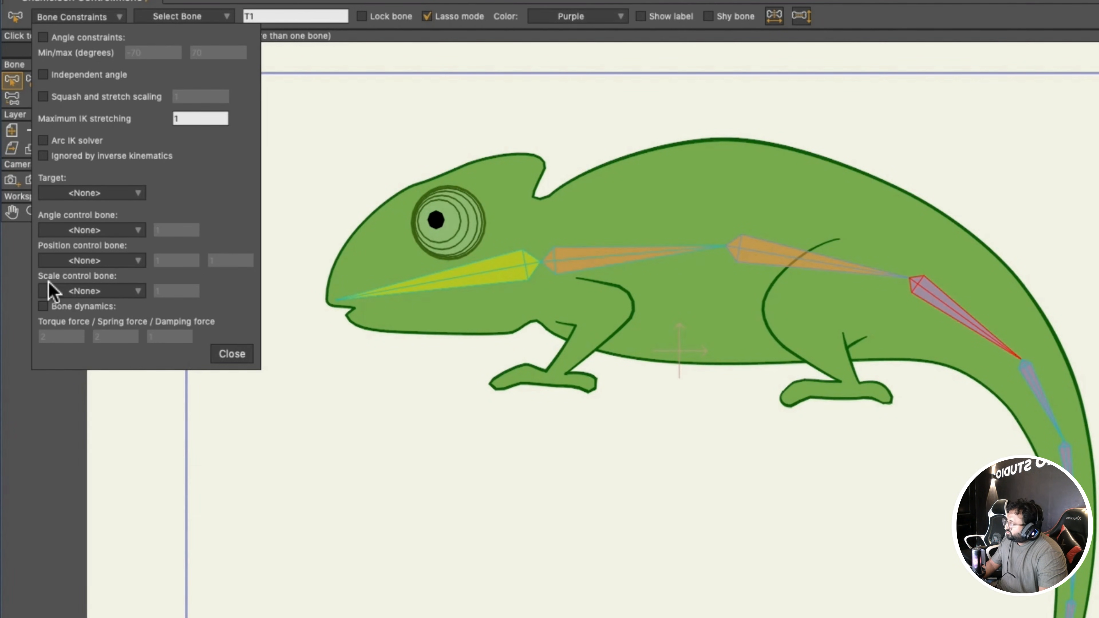
left_click(142, 231)
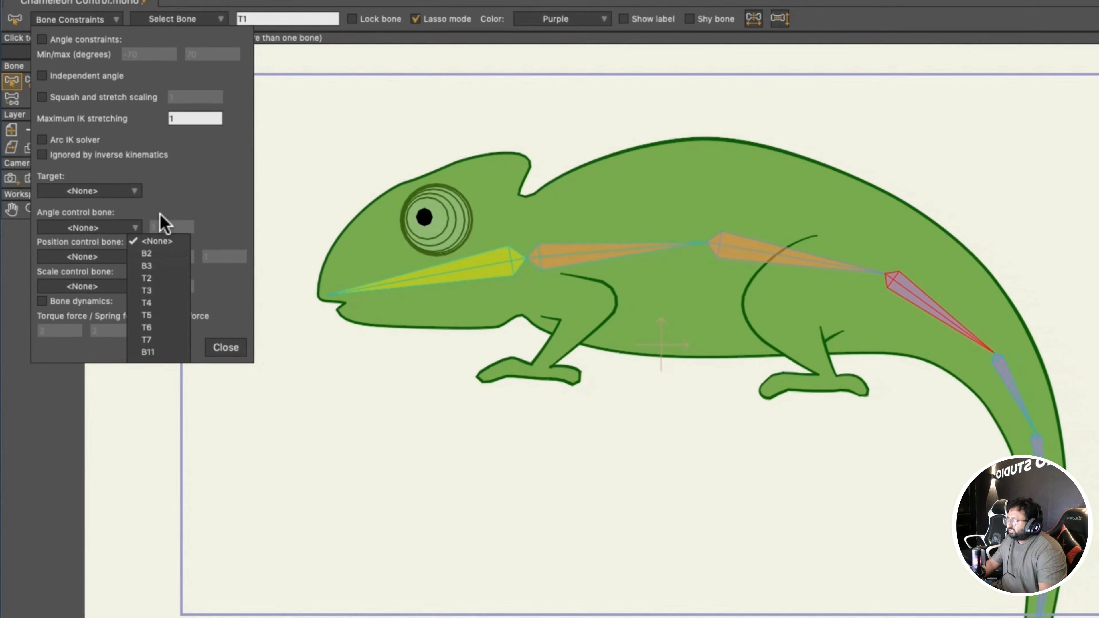
left_click(163, 216)
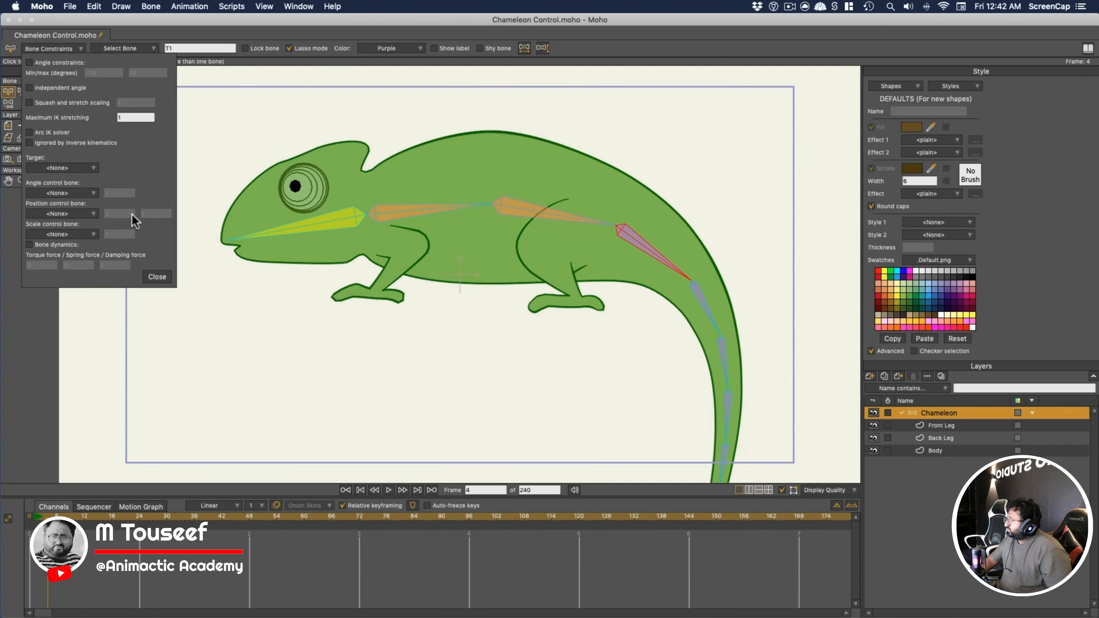
left_click(520, 362)
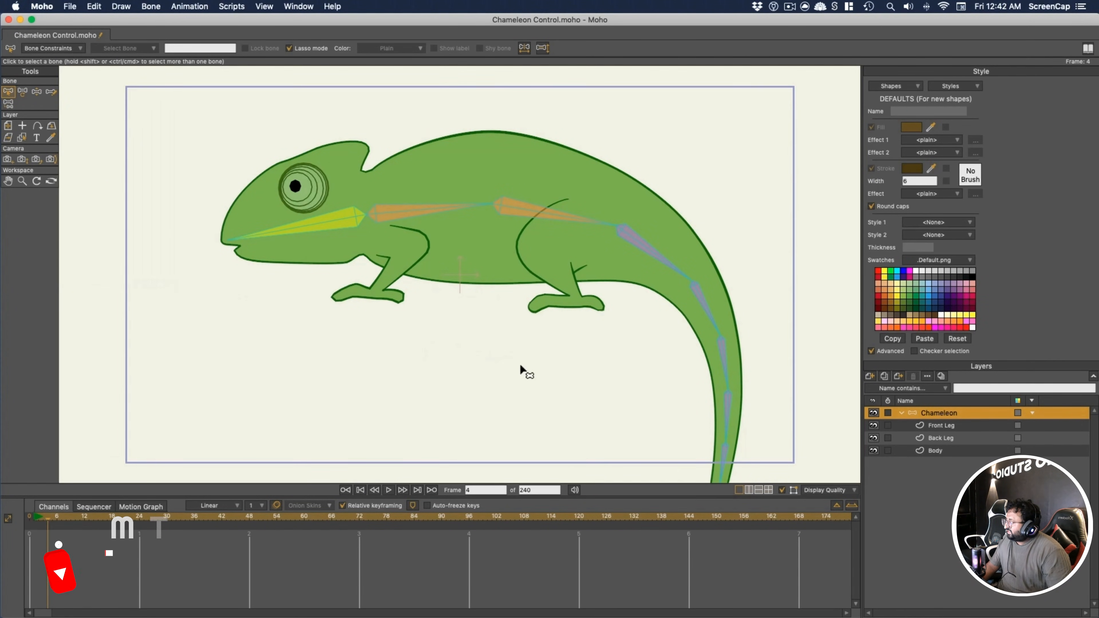
Add a vertical bone at frame 0 in the empty space beyond the chameleon's tail and name it Tail_control
left_click_drag(644, 387, 369, 314)
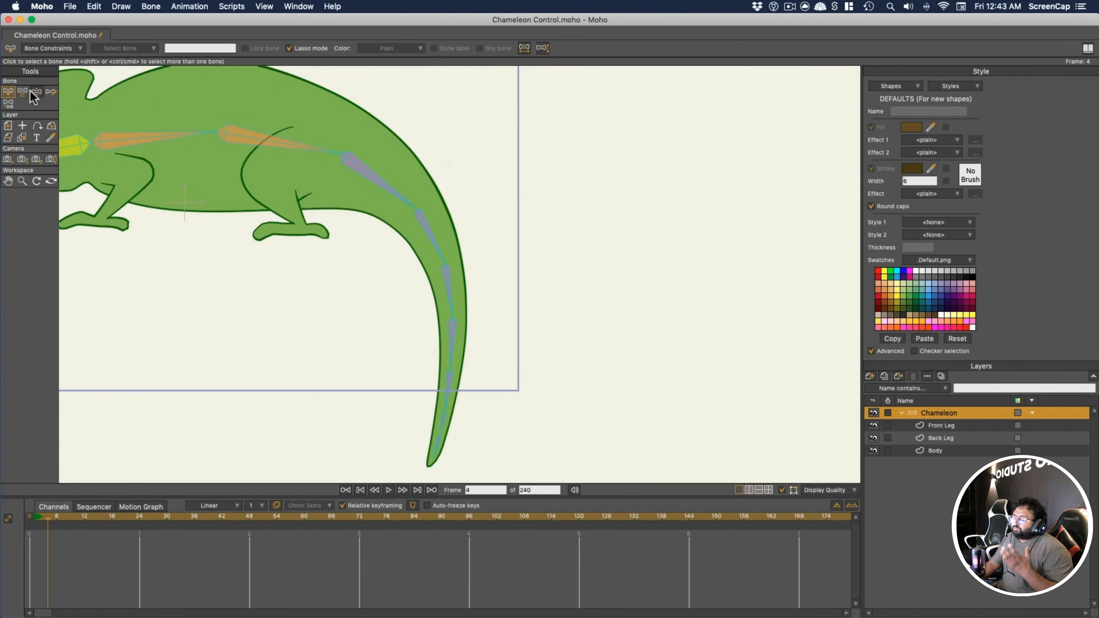
left_click(29, 519)
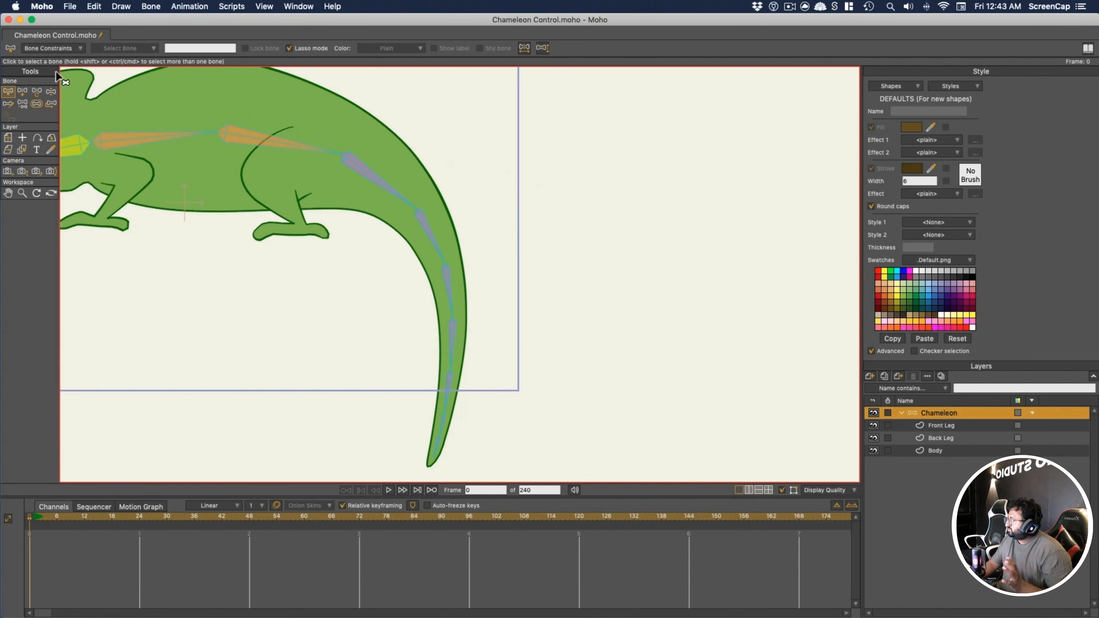
left_click(22, 92)
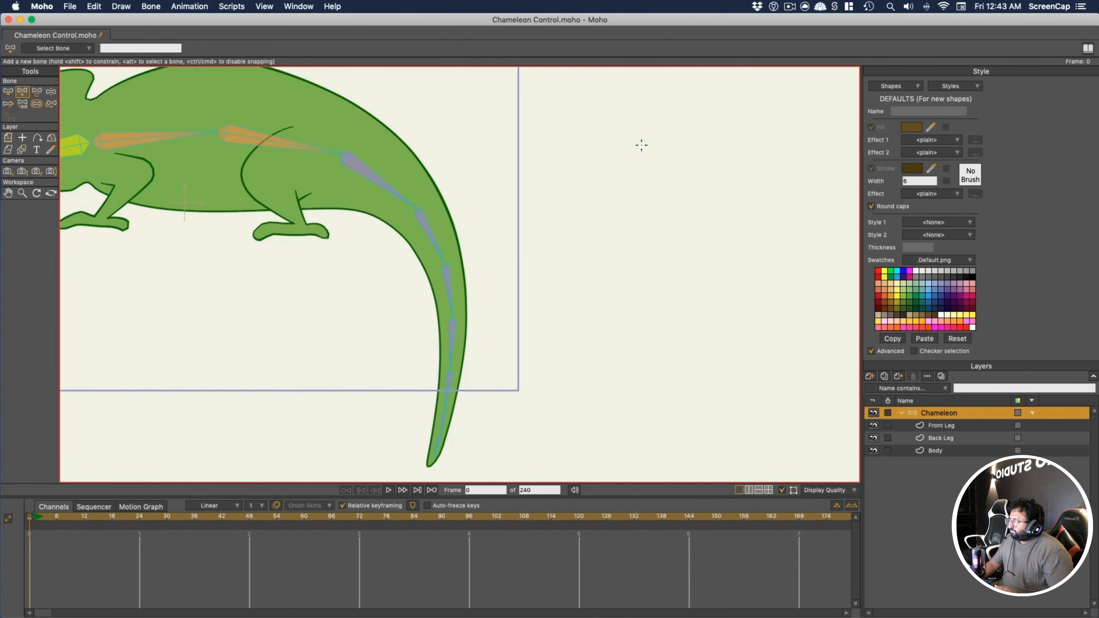
left_click_drag(534, 163, 632, 293)
left_click_drag(713, 166, 713, 90)
left_click(116, 48)
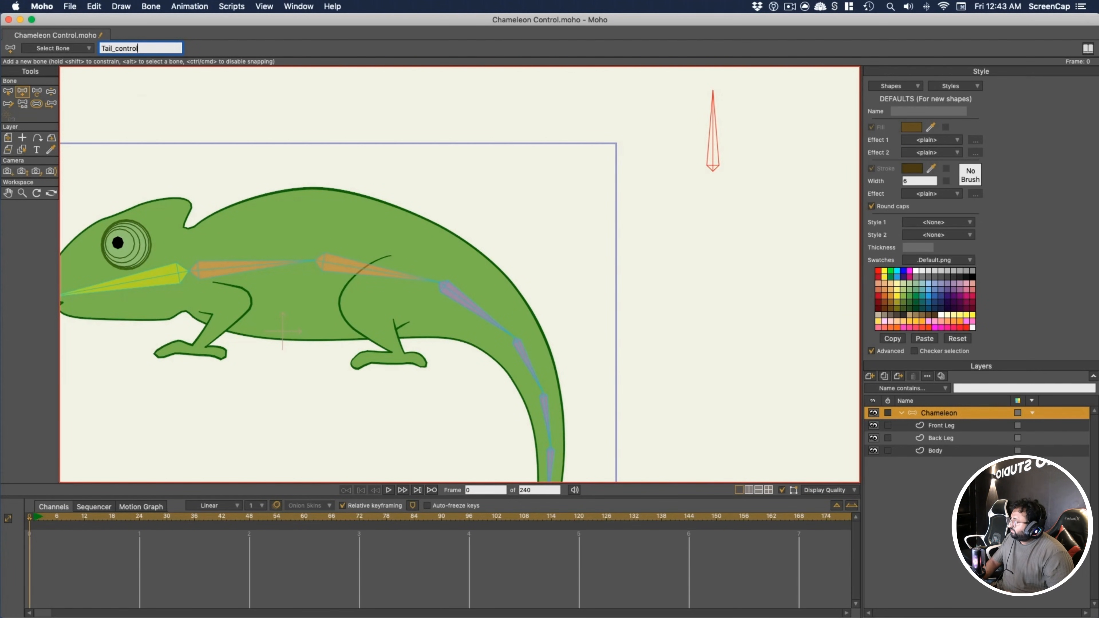
key("Return")
Set Tail_control as the angle control bone of tail bone T1
key("z")
left_click(462, 306)
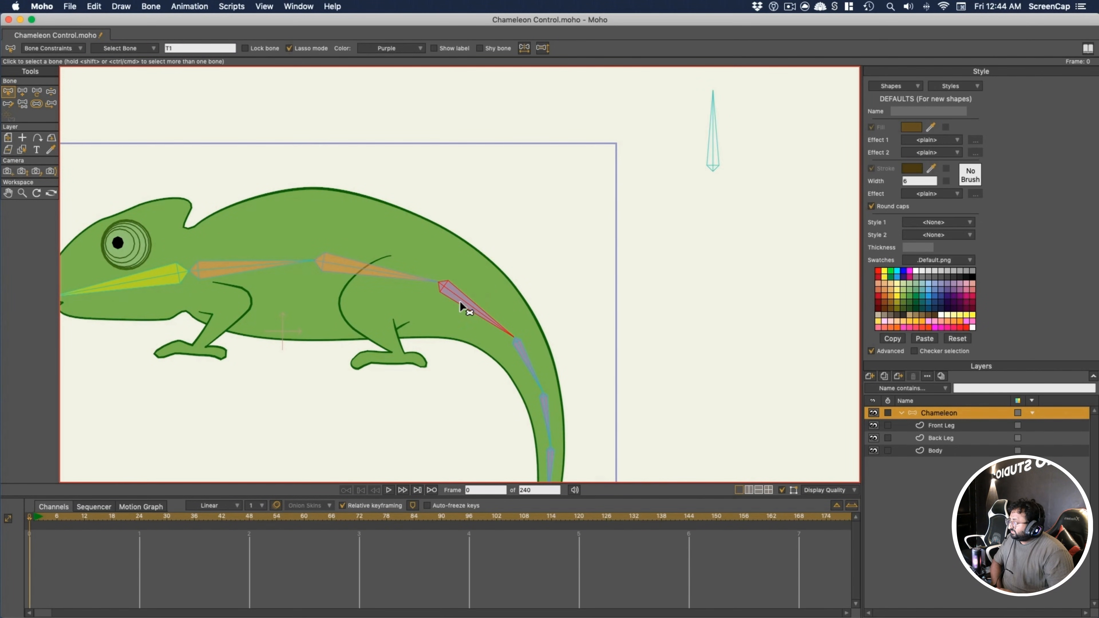
left_click(67, 49)
left_click(55, 191)
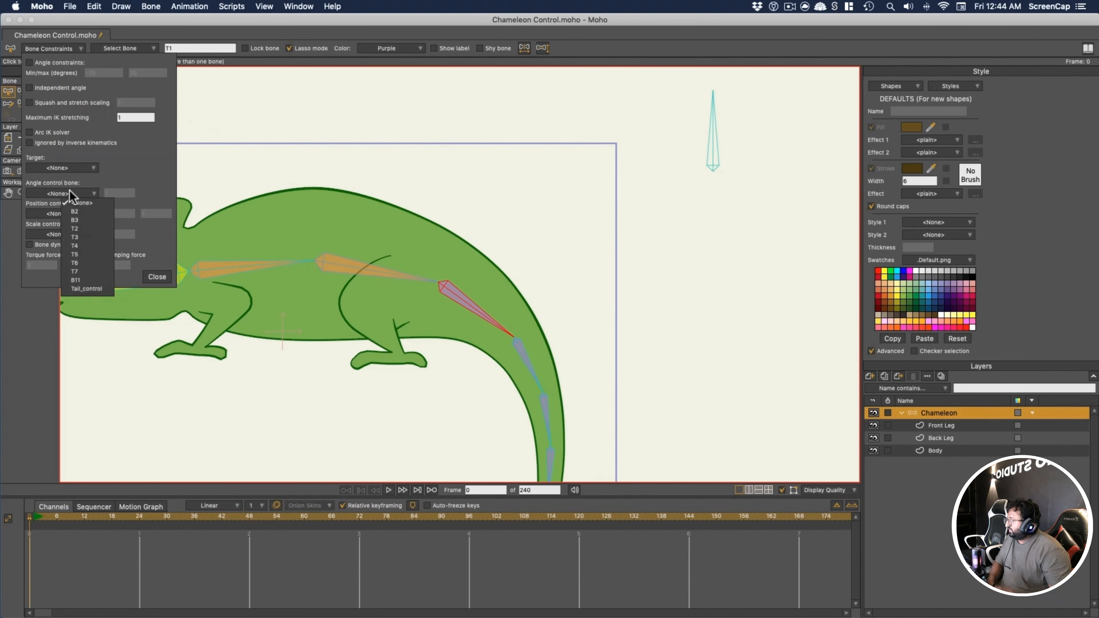
left_click(86, 289)
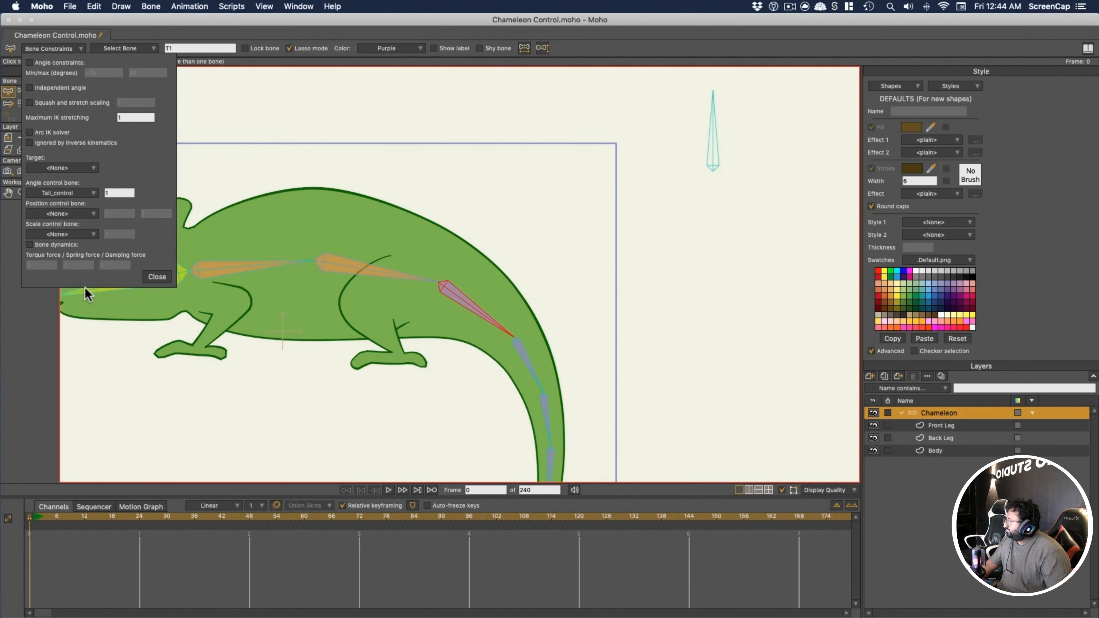
left_click(157, 277)
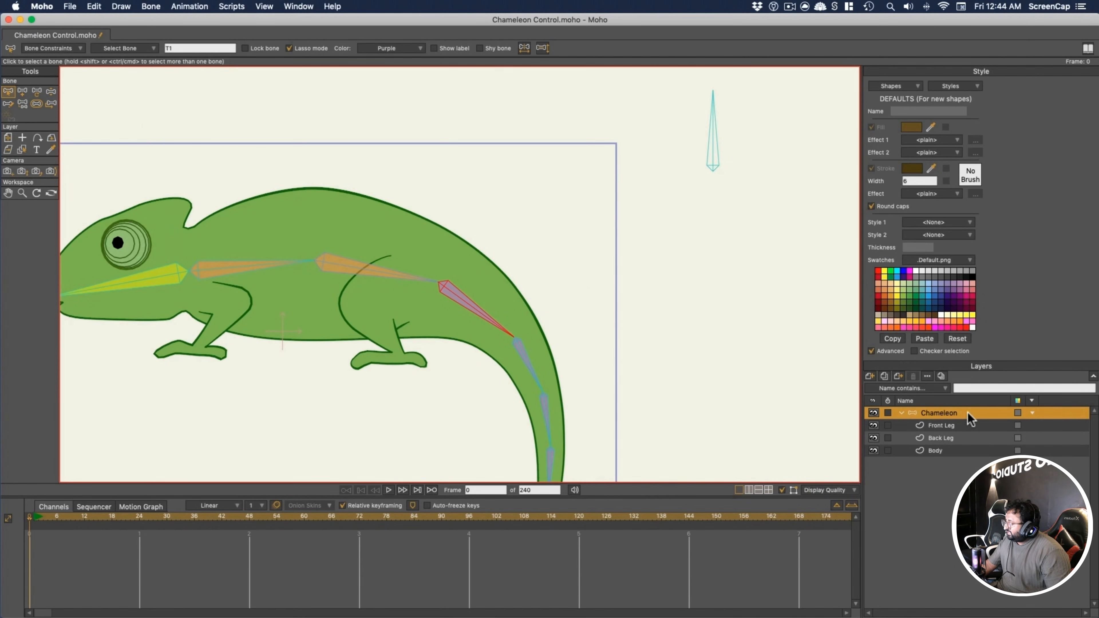
Test T1's response at frame 5 by rotating the Tail_control bone with Transform Bone
left_click(52, 517)
left_click(22, 92)
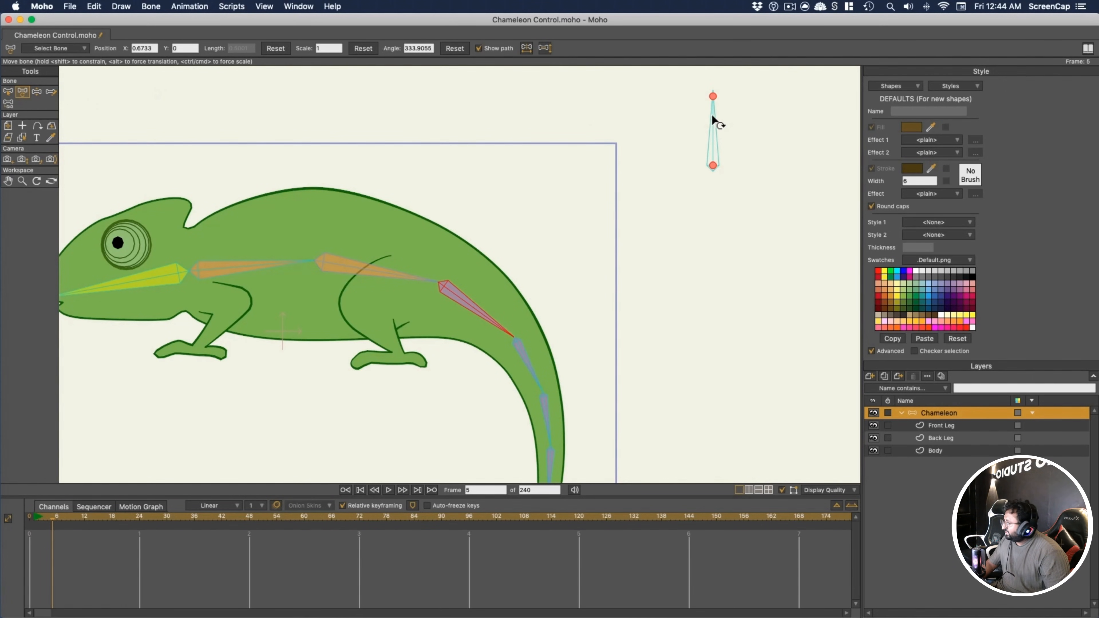
left_click_drag(711, 114, 700, 132)
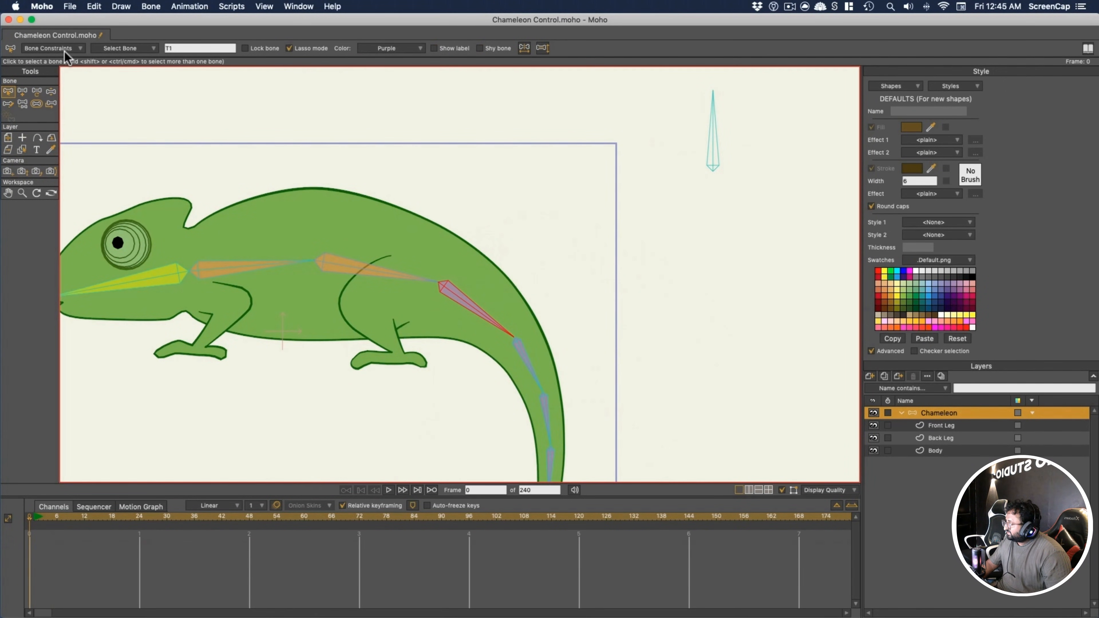
Inspect T1's angle control multiplier and test the link again by rotating Tail_control at frame 3
left_click(64, 49)
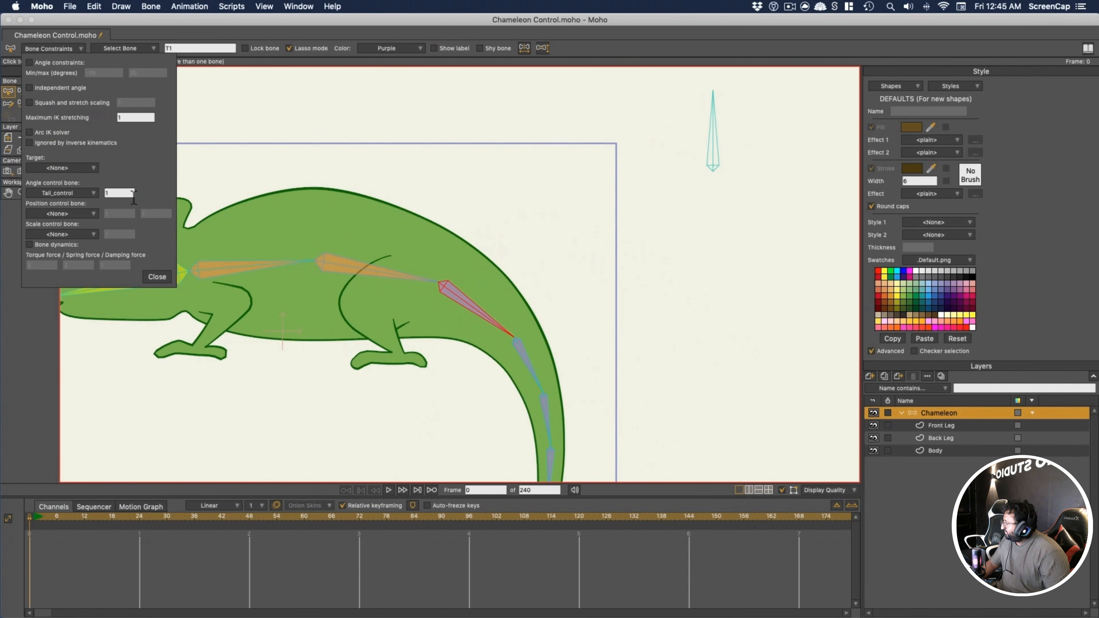
left_click(124, 194)
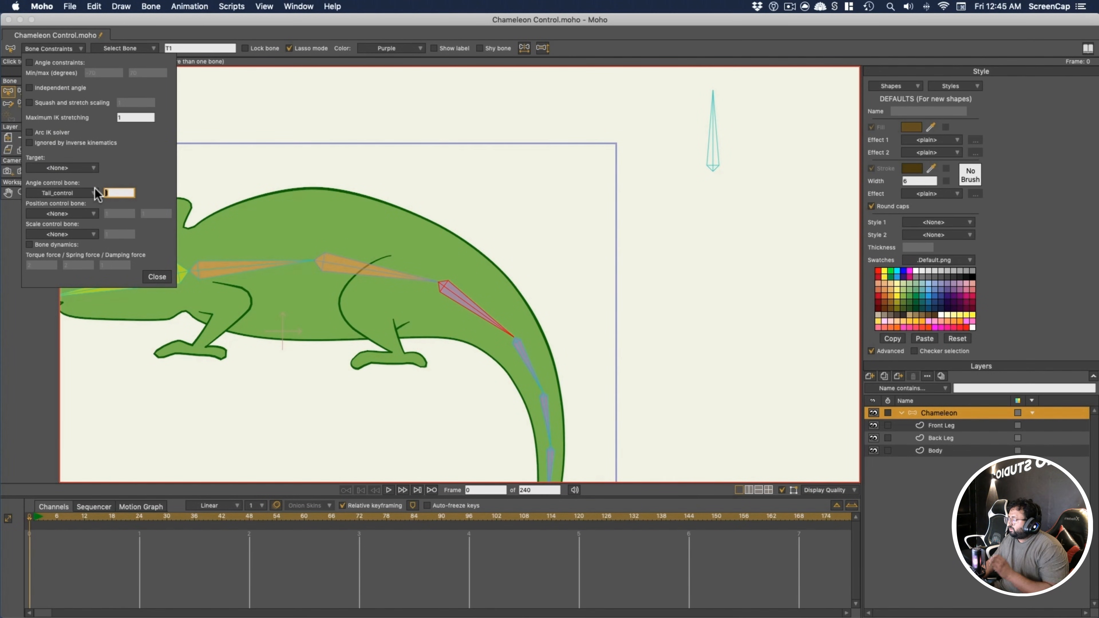
left_click(157, 278)
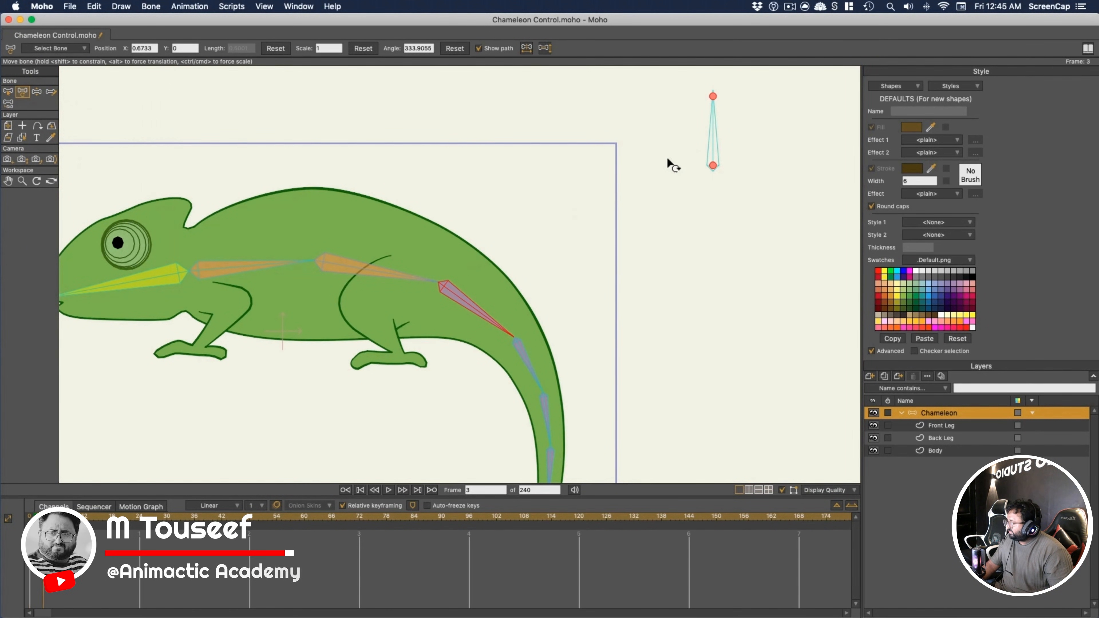
left_click_drag(711, 110, 679, 155)
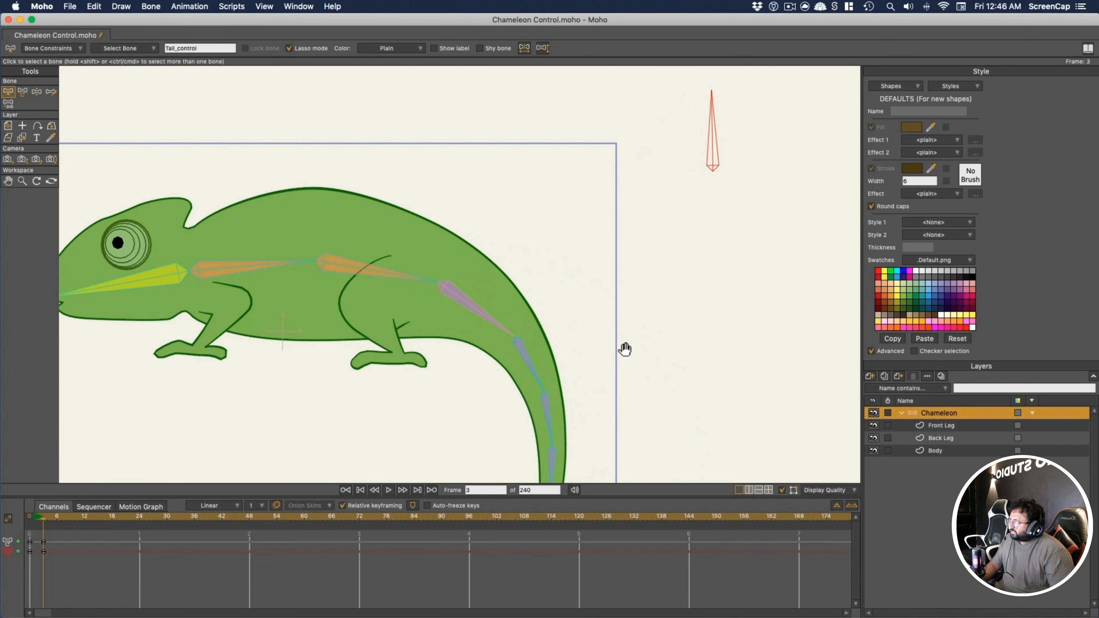
Set T1 as the angle control bone of tail bone T2
left_click_drag(626, 351, 651, 229)
left_click(549, 232)
left_click(62, 48)
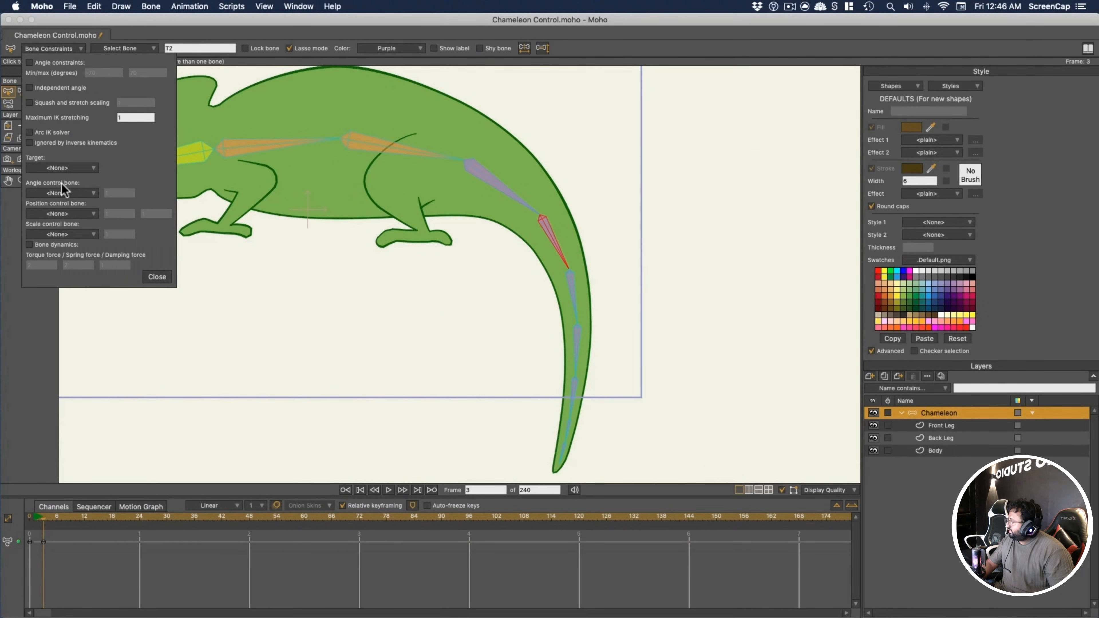
left_click(63, 193)
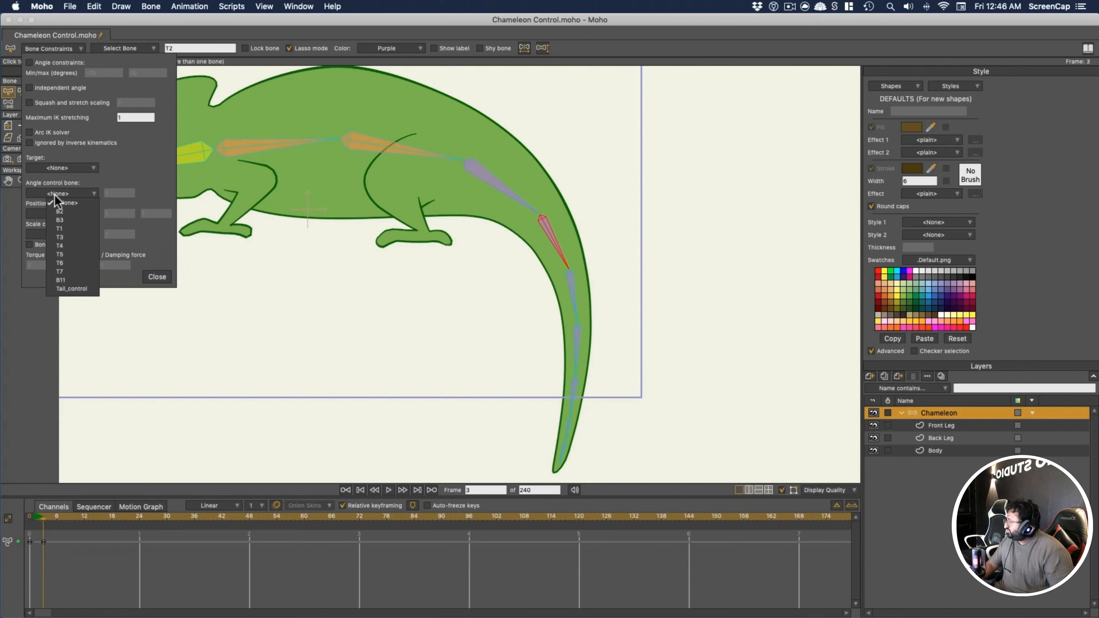
left_click(70, 237)
left_click(157, 277)
Set T2 as the angle control bone of tail bone T3
left_click(574, 290)
left_click(79, 48)
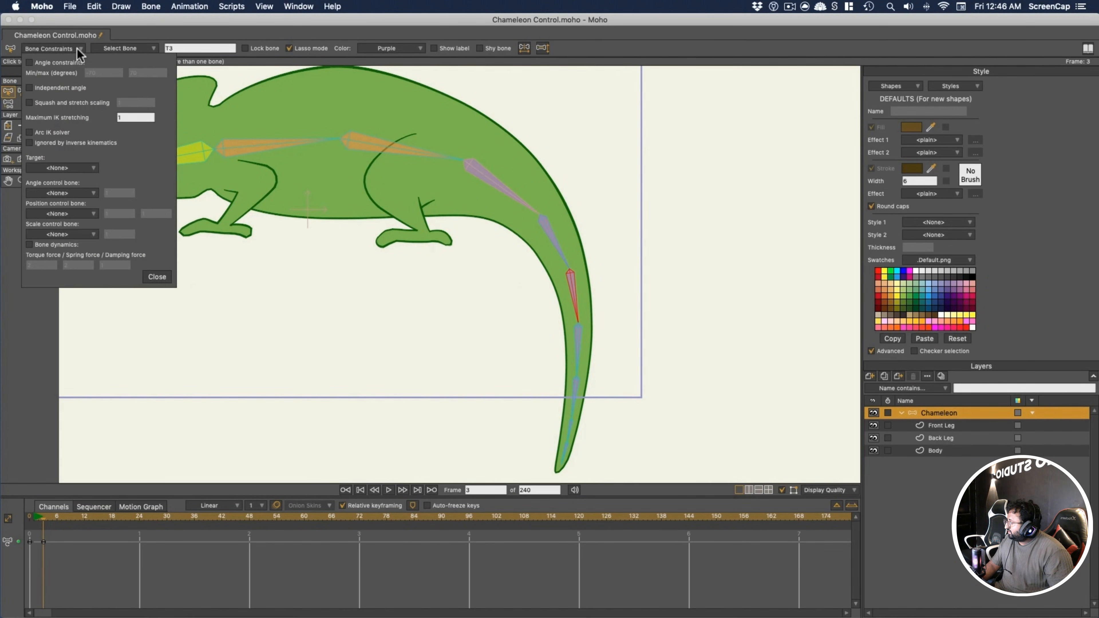
left_click(74, 193)
left_click(91, 238)
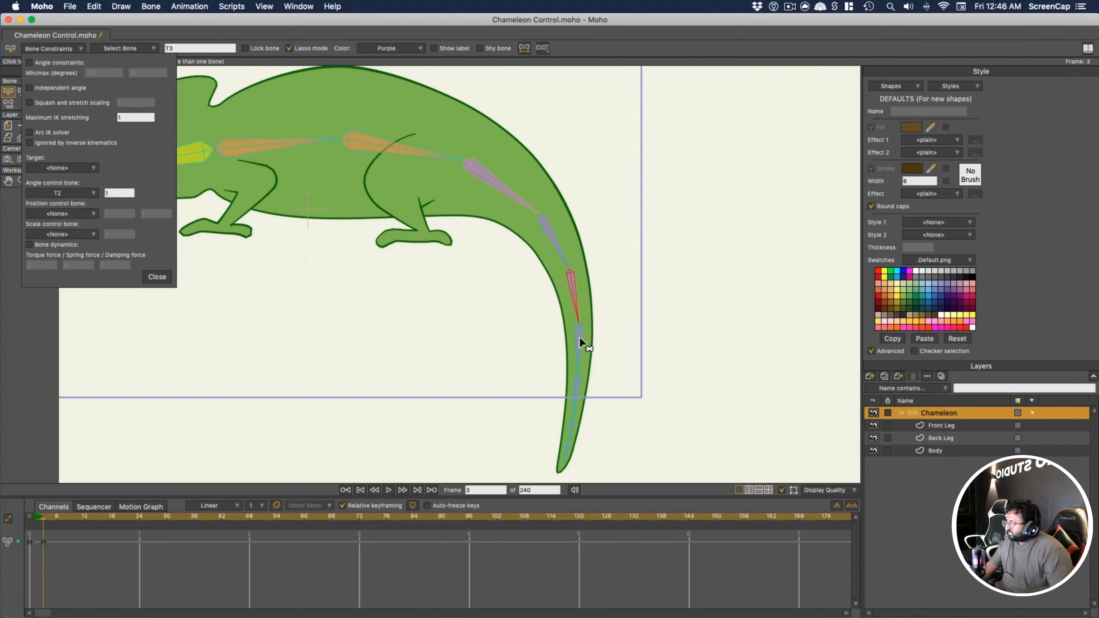
Set T4's angle control bone to T3 with multiplier 1.50 and T5's to T4 with multiplier 1.30
left_click(579, 338)
left_click(89, 194)
left_click(100, 246)
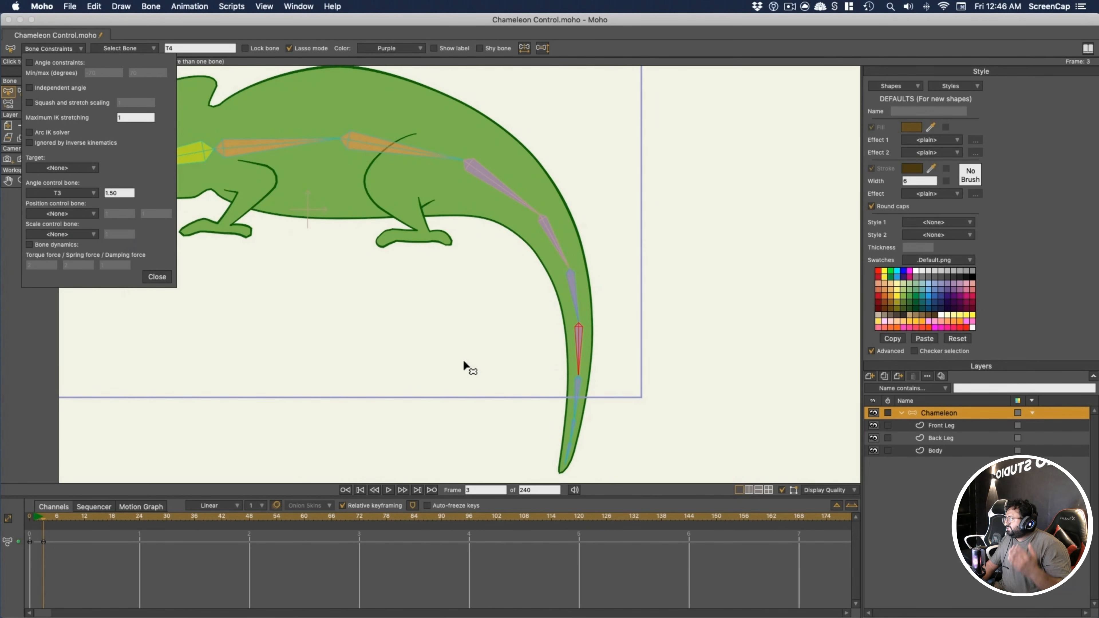
left_click(557, 383)
left_click(88, 193)
left_click(99, 254)
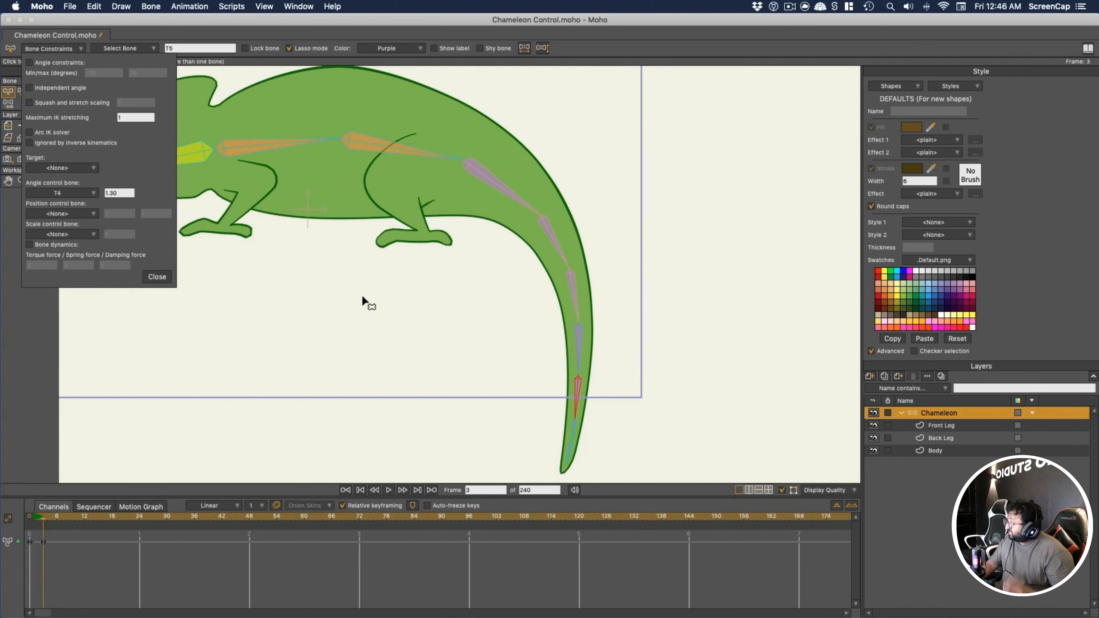
Set T5 as the angle control bone of T6, and open the angle control bone choices for T7
left_click(578, 433)
left_click(89, 194)
left_click(99, 263)
left_click(572, 456)
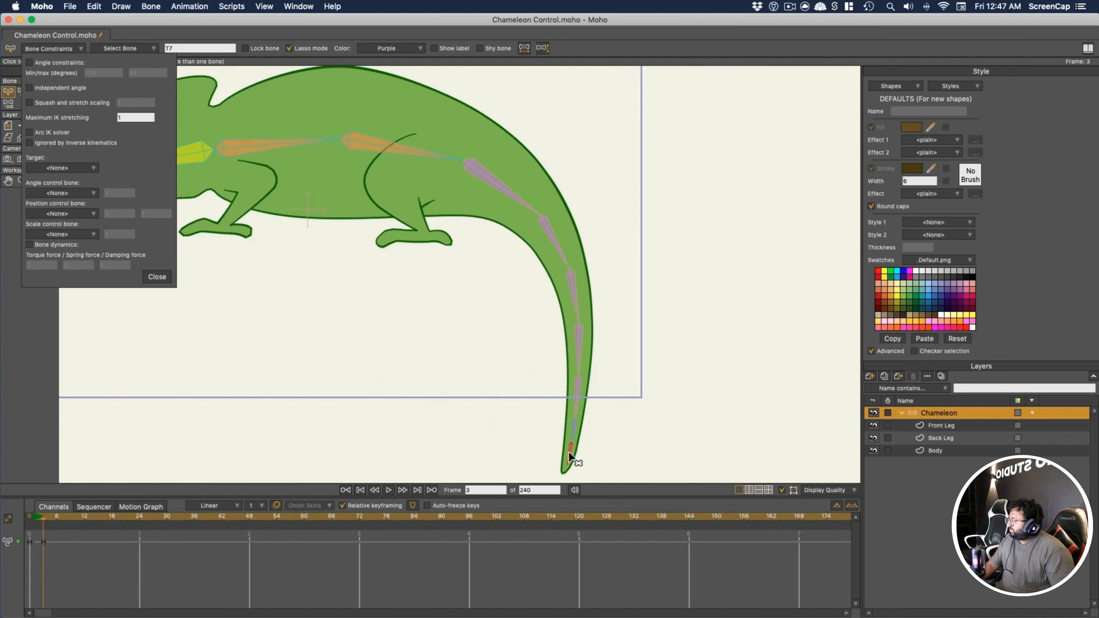
left_click(58, 193)
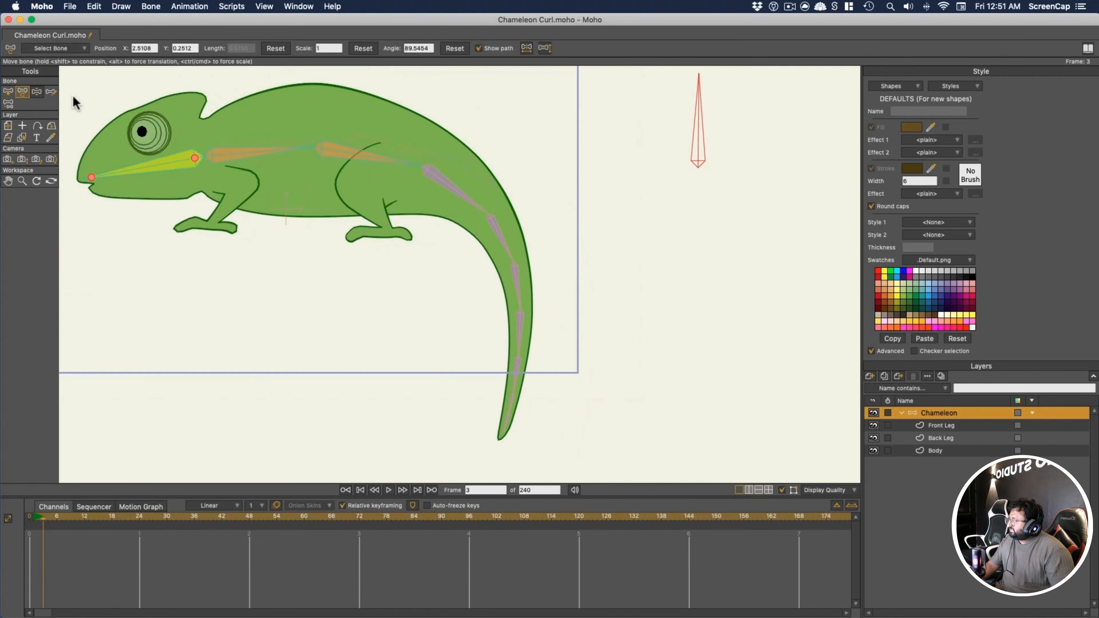
Test the tail curl in Chameleon Curl.moho at frame 3 by rotating the control bone
mouse_move(695, 97)
left_mouse_down()
mouse_move(709, 101)
mouse_move(689, 103)
mouse_move(700, 106)
left_mouse_up()
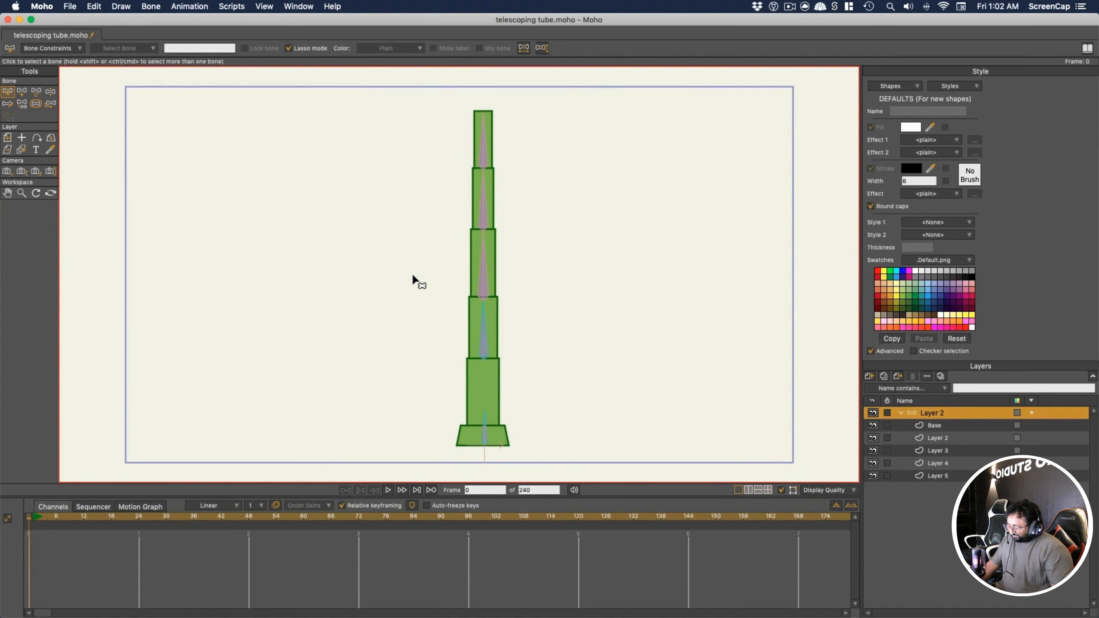
Examine the segment layers and their bones in telescoping tube.moho, and select the topmost segment's bone B4
left_click(934, 445)
left_click(941, 460)
left_click(940, 473)
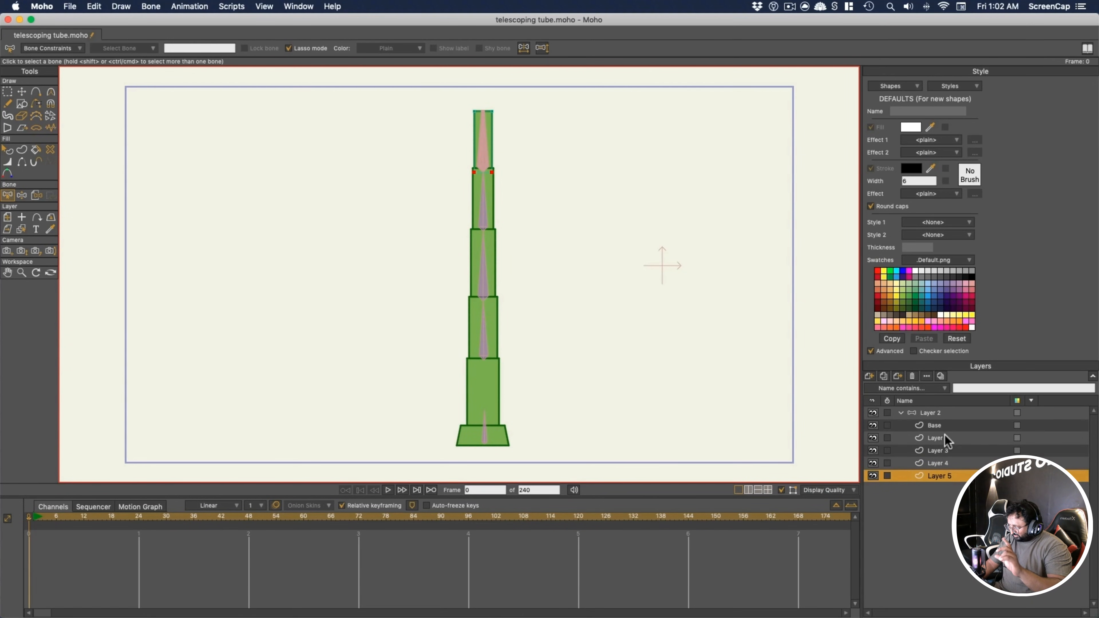
left_click(941, 437)
left_click(935, 413)
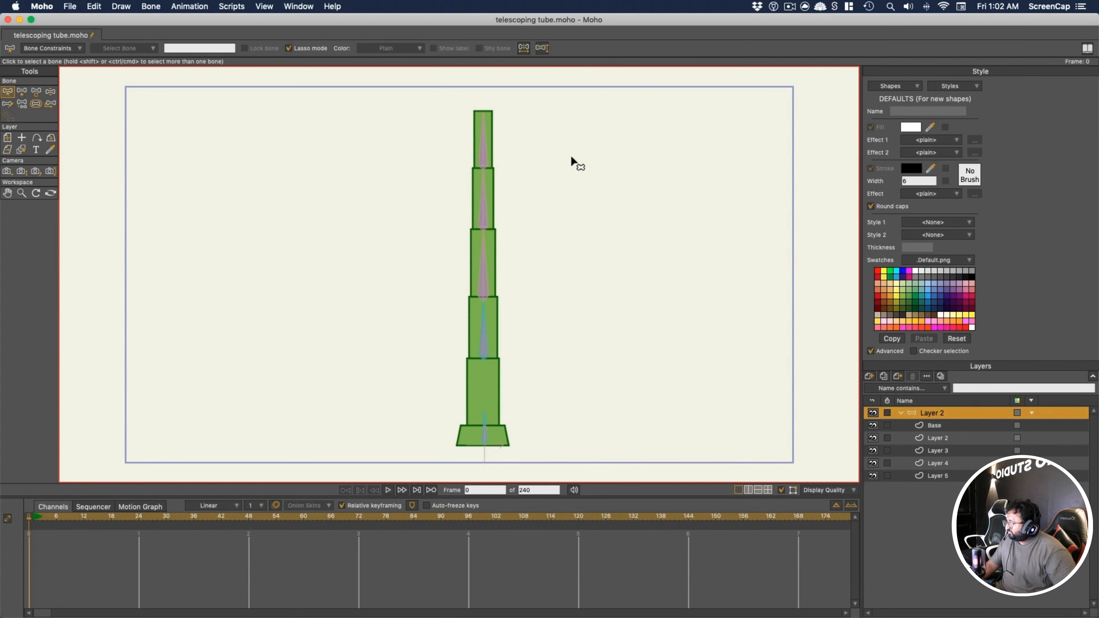
left_click(485, 151)
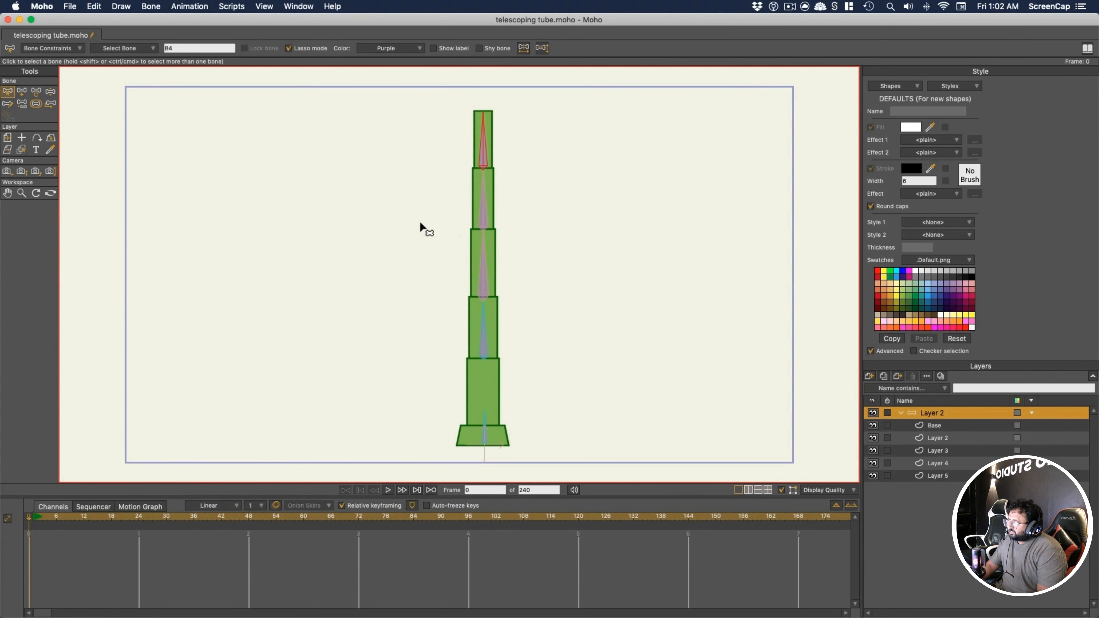
Examine the position control bone settings of the tube's segment bones B4, B3, B2 and B1
left_click(433, 241)
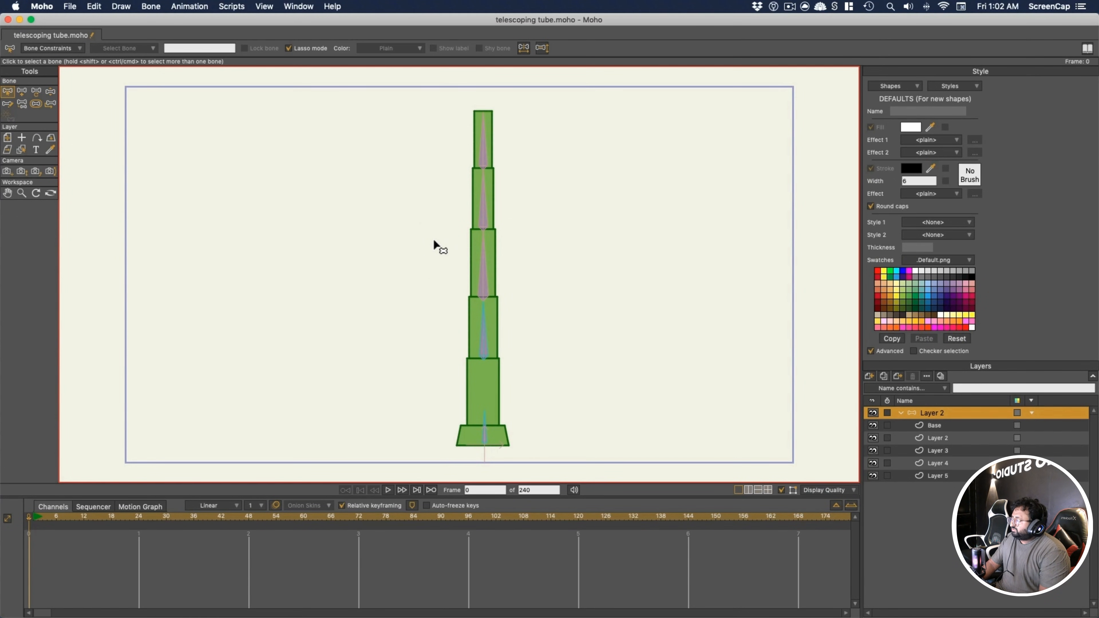
left_click(485, 154)
left_click(51, 44)
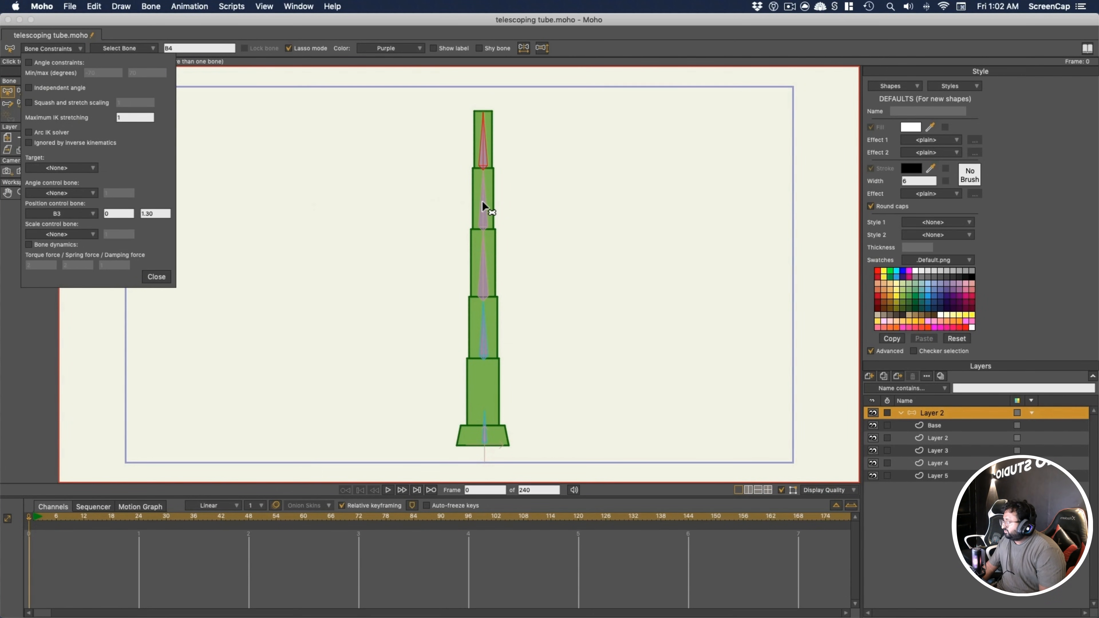
left_click(484, 208)
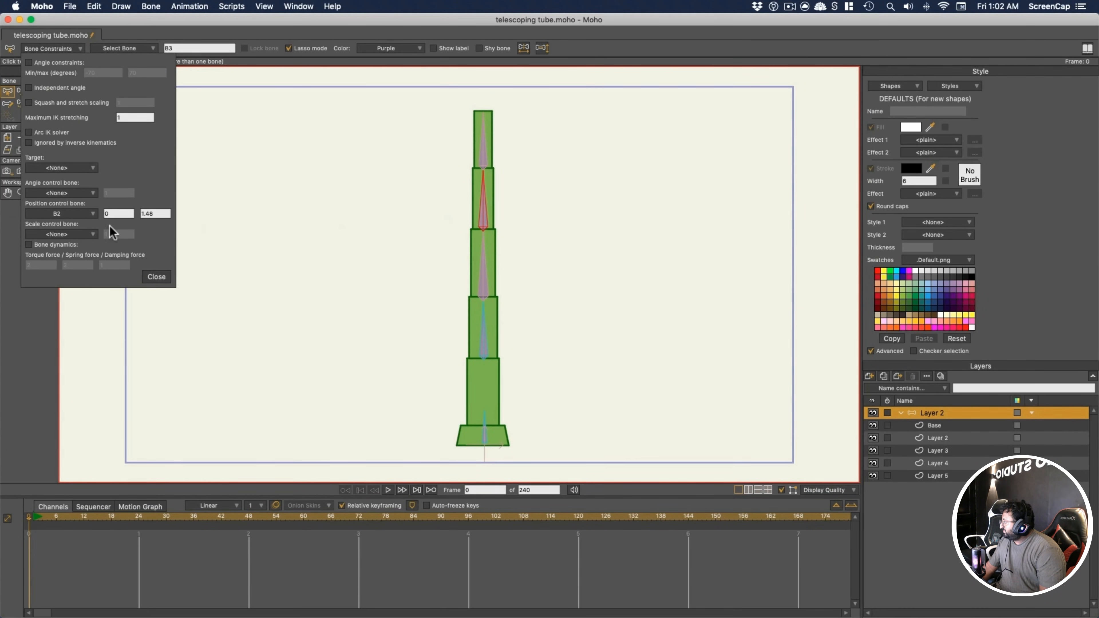
left_click(482, 269)
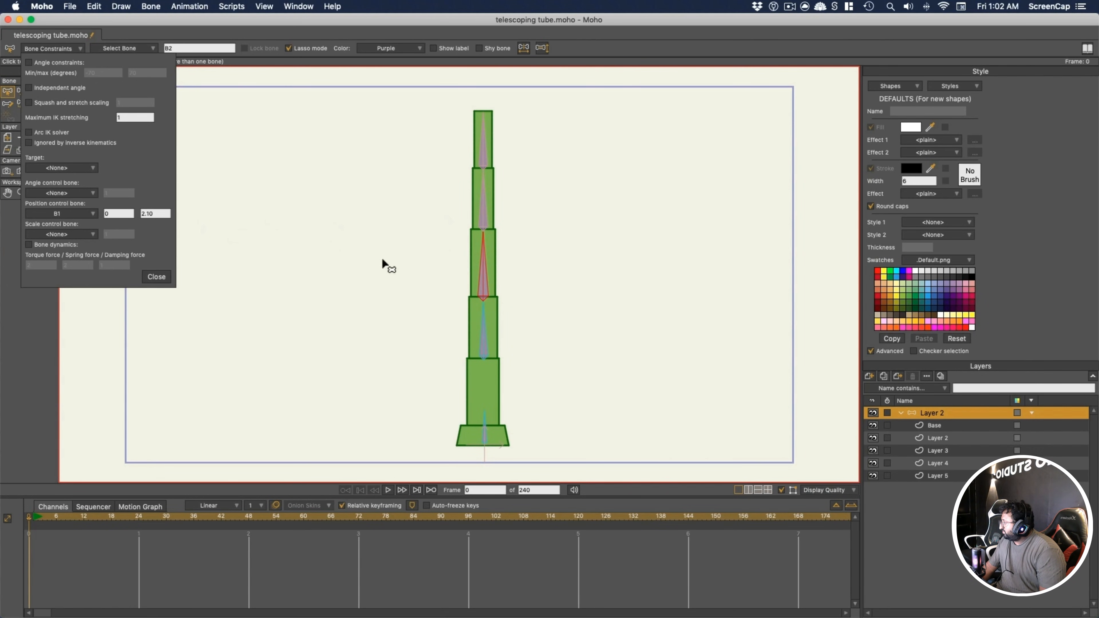
left_click(480, 337)
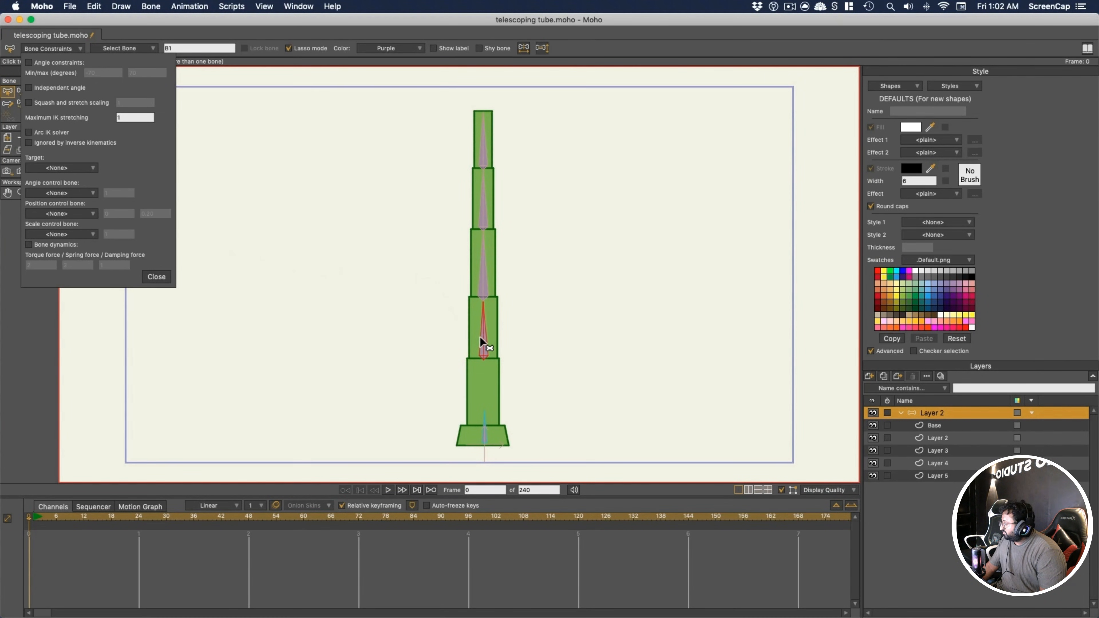
left_click(155, 276)
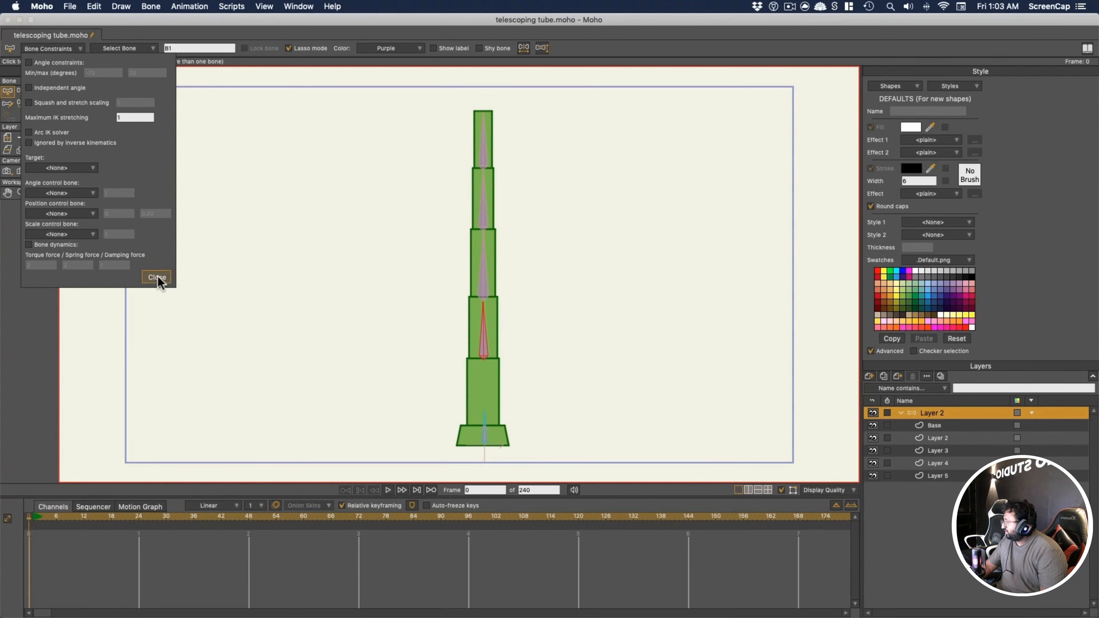
Test moving segment bones B1 and B2 with the Manipulate Bones tool
left_click(50, 91)
left_click_drag(484, 328, 518, 343)
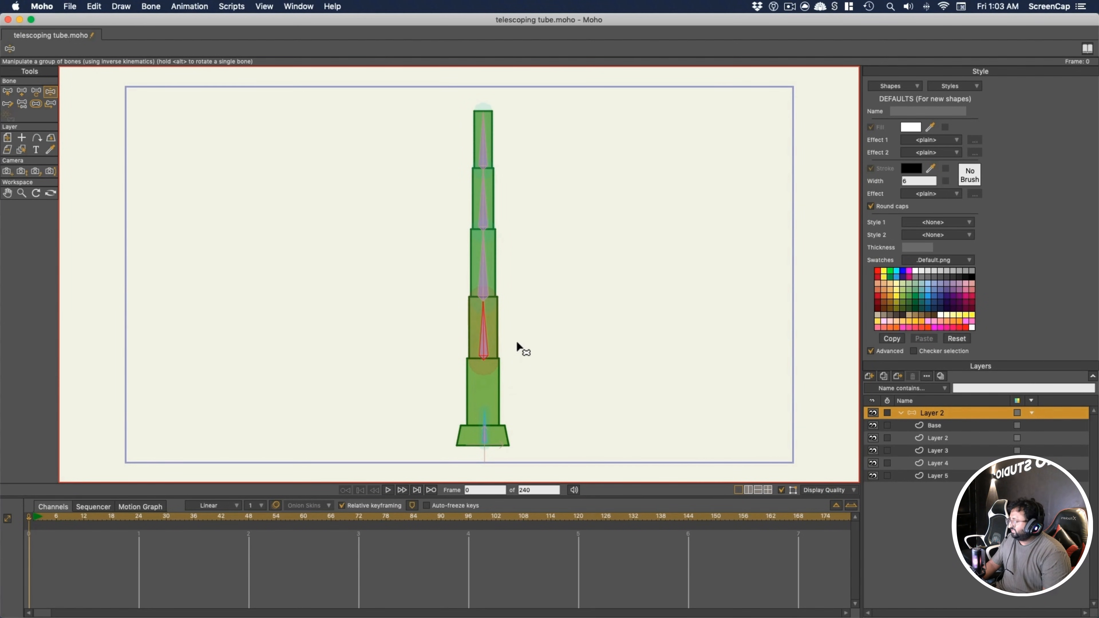
left_click(585, 260)
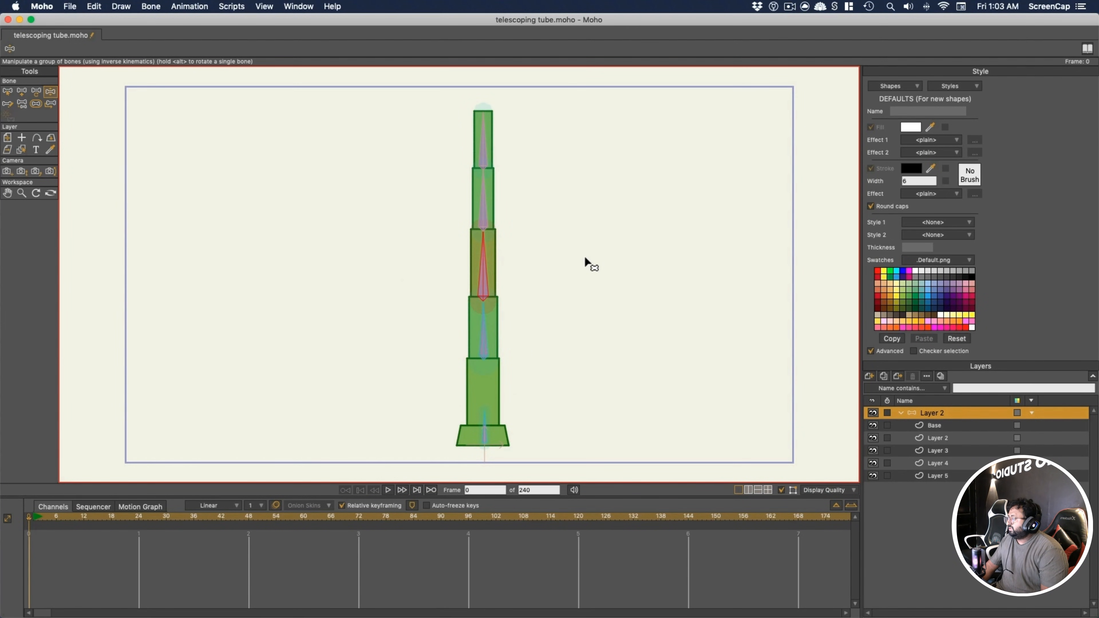
Add an unparented control bone beside the top of the tube and name it Telescope_Control
left_click(7, 93)
left_click(265, 200)
left_click(21, 93)
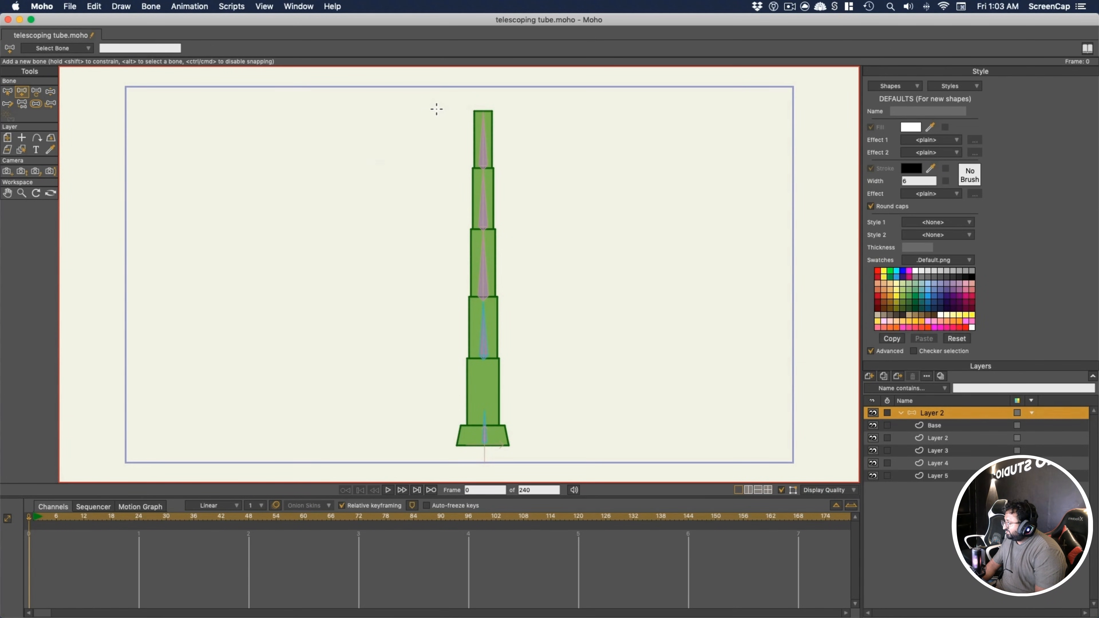
key("z")
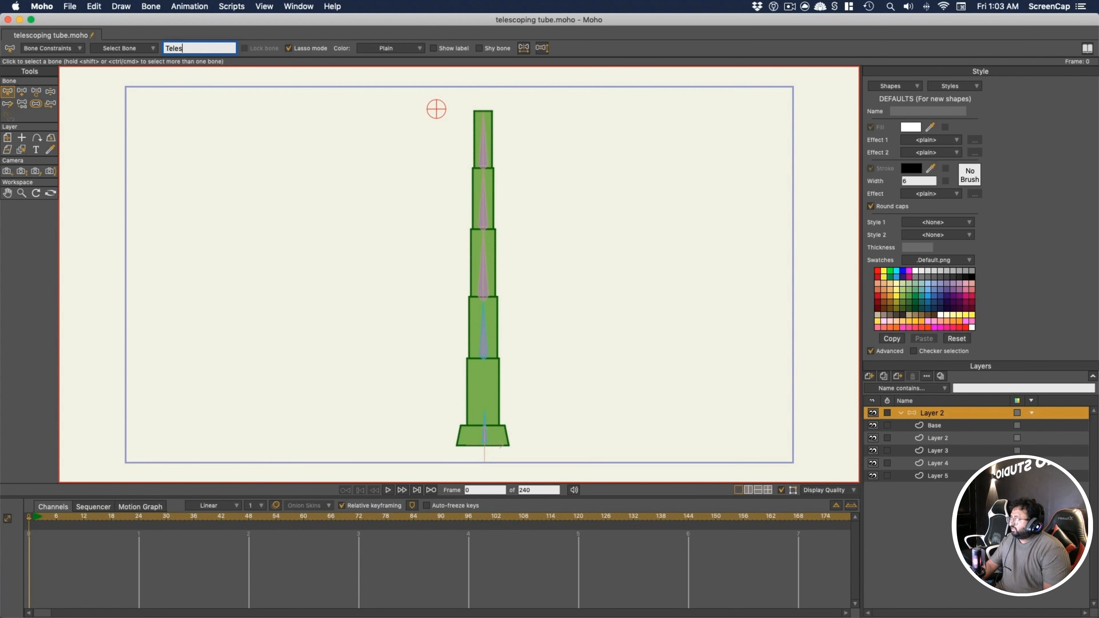
left_click(208, 46)
type("Telescope_Control")
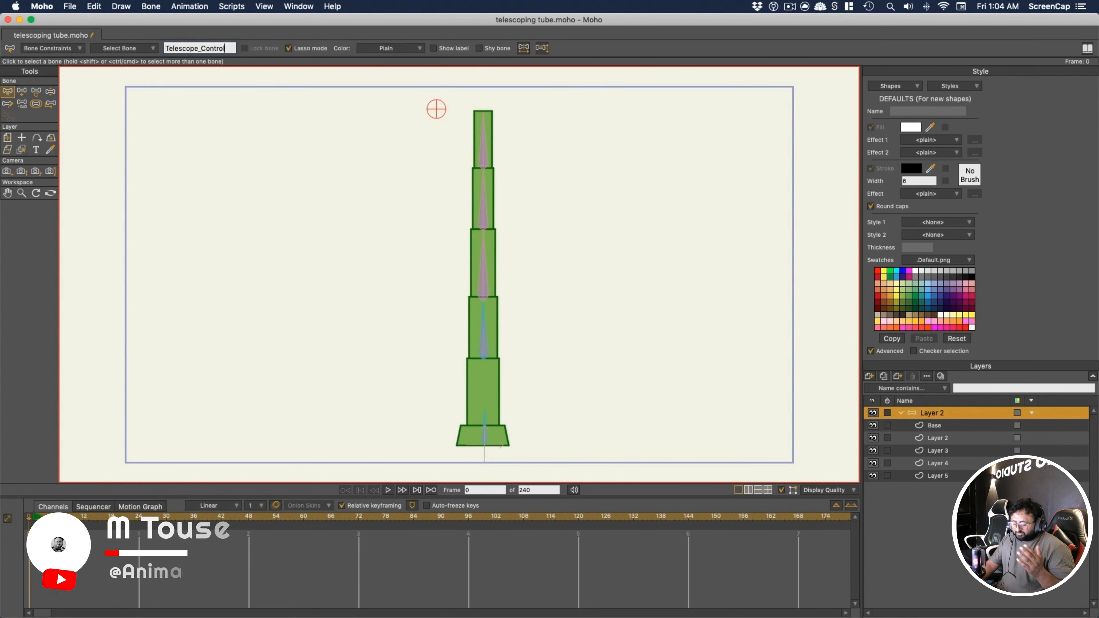
key("Return")
Set Telescope_Control as B1's position control bone with a vertical multiplier of 0.25, and test it by moving the control bone downward
left_click(484, 334)
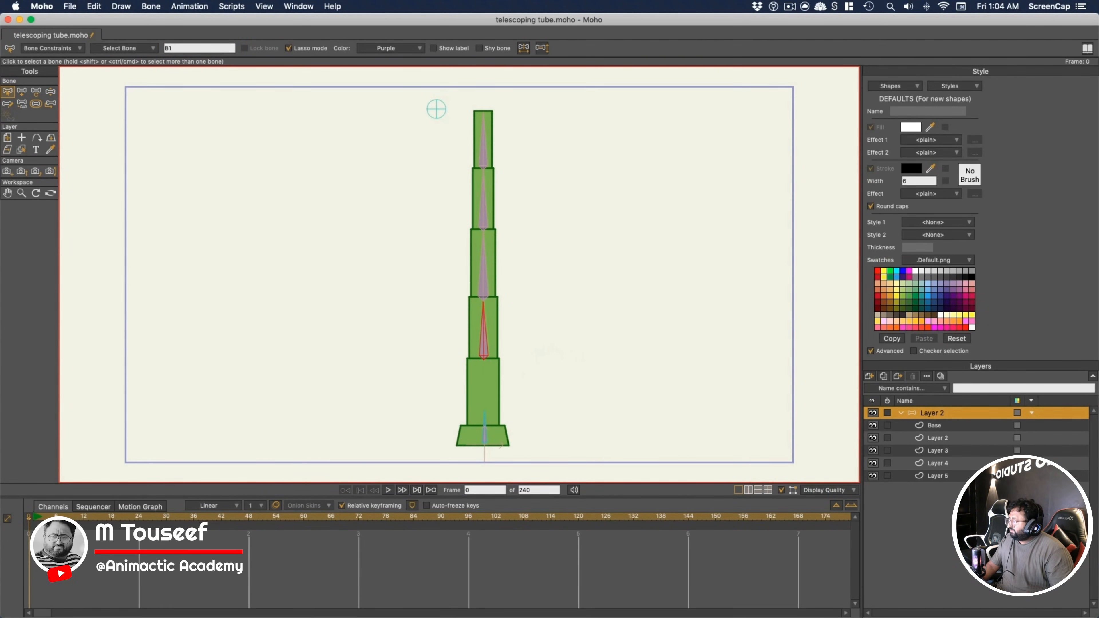
left_click(58, 47)
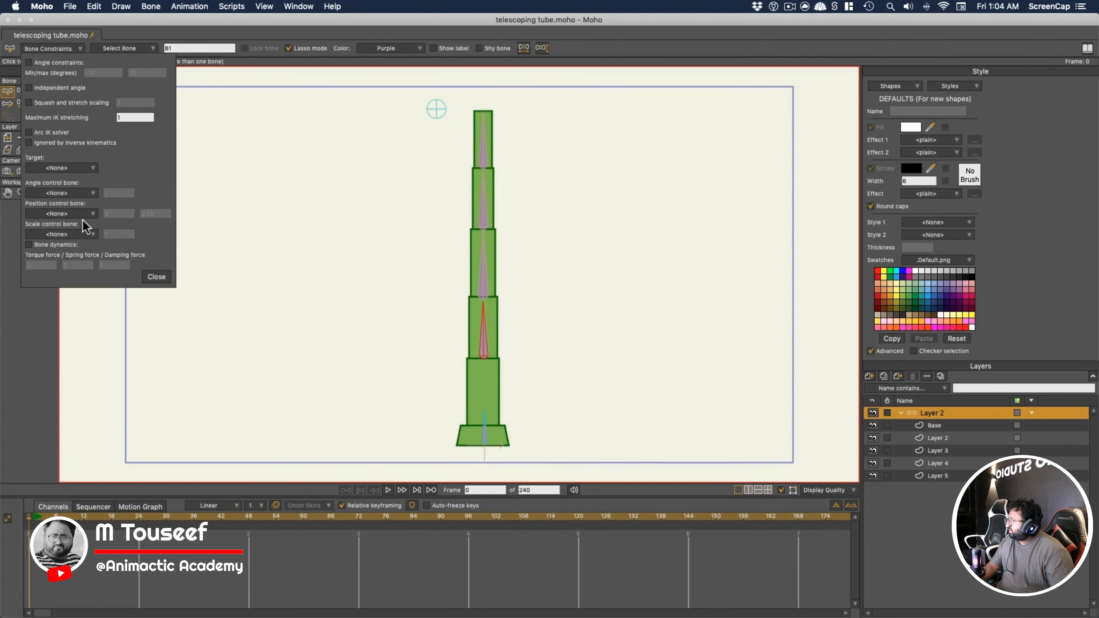
left_click(61, 234)
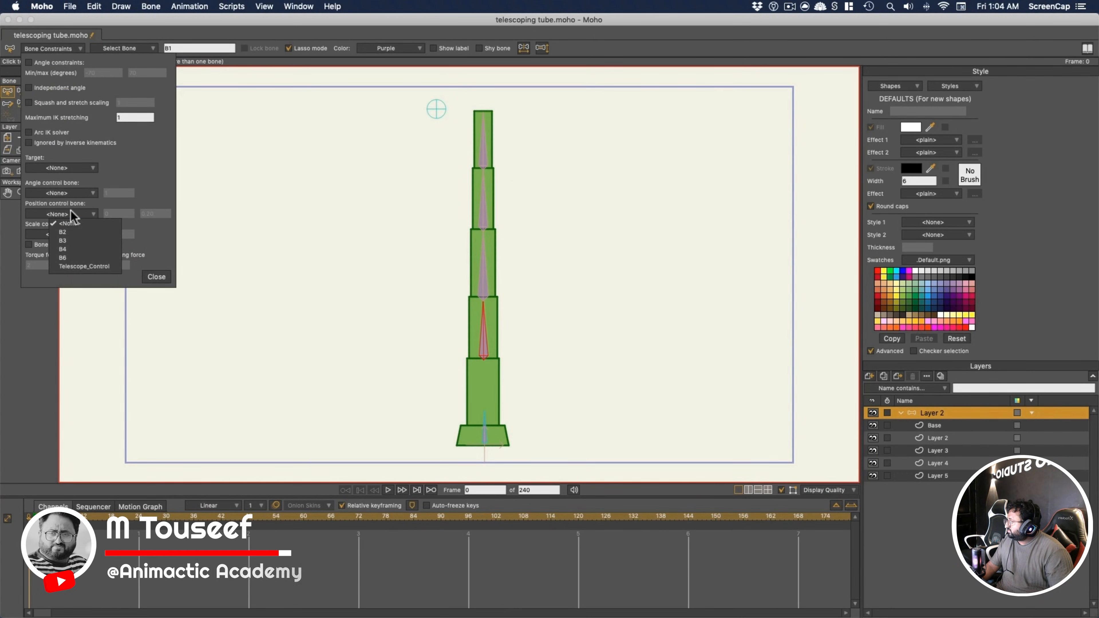
left_click(76, 266)
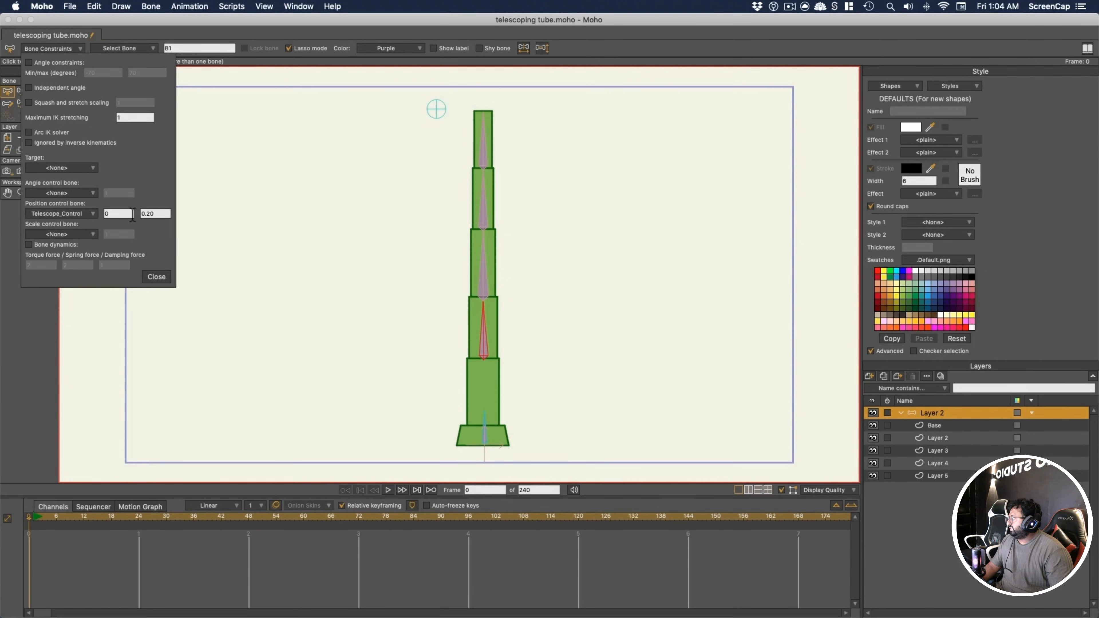
left_click(150, 213)
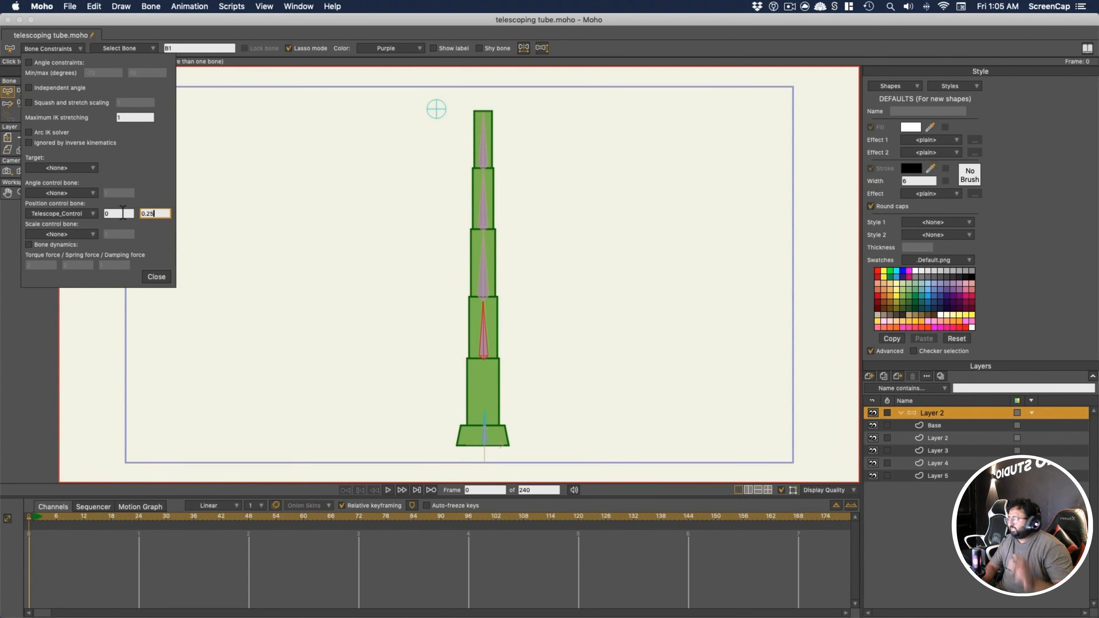
left_click(157, 277)
left_click(50, 92)
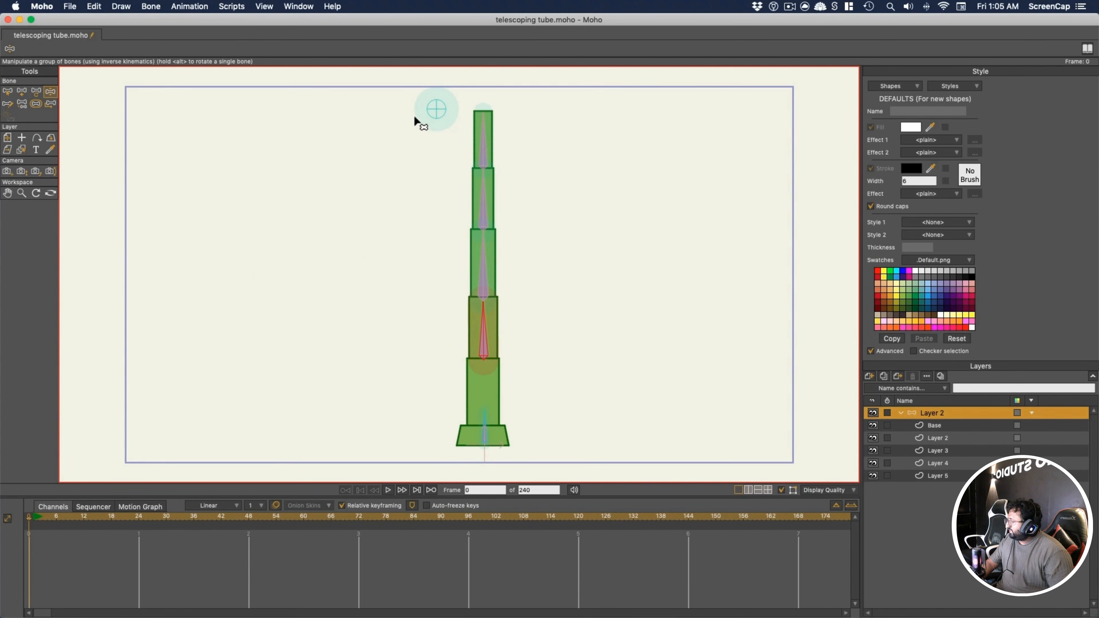
left_click_drag(436, 108, 423, 357)
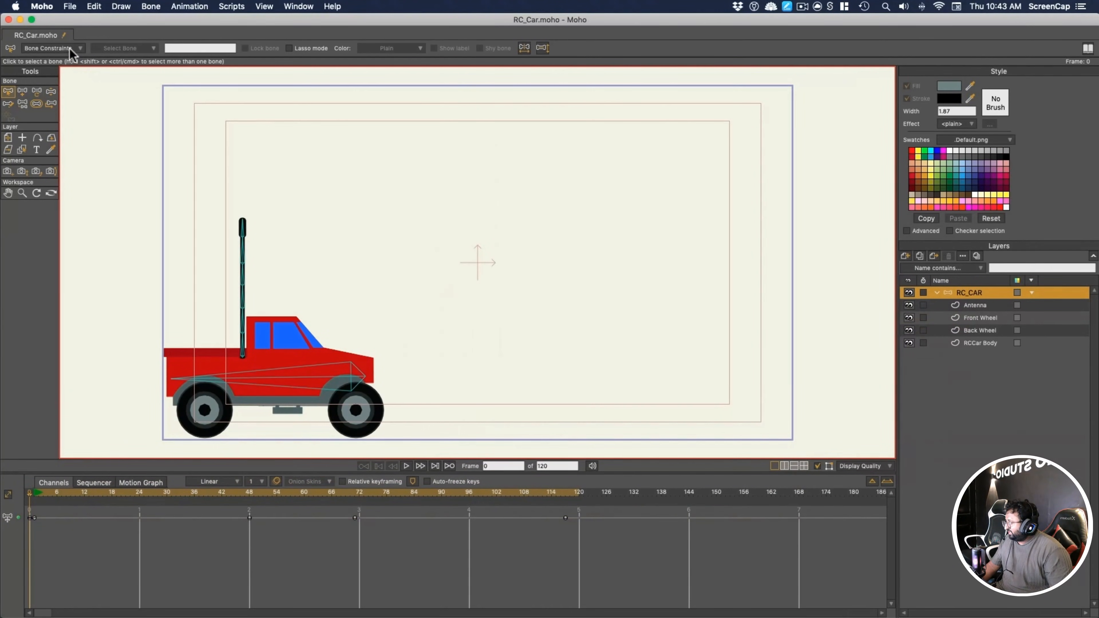
Review the bone dynamics option in RC_Car.moho's bone constraints and play the car animation, returning to the start
left_click(71, 49)
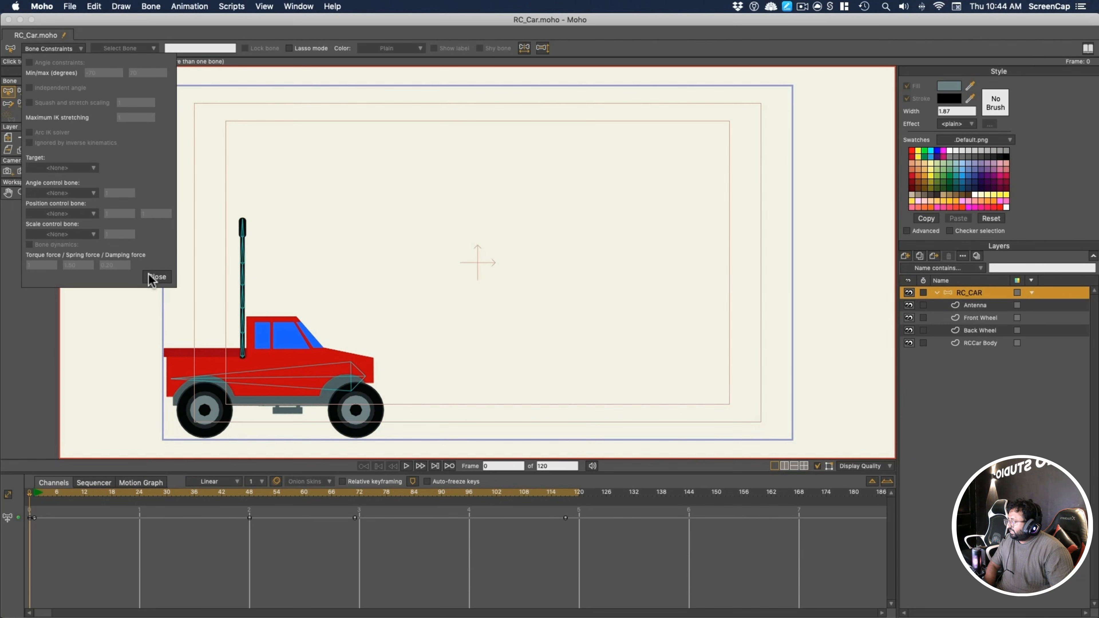
left_click(157, 277)
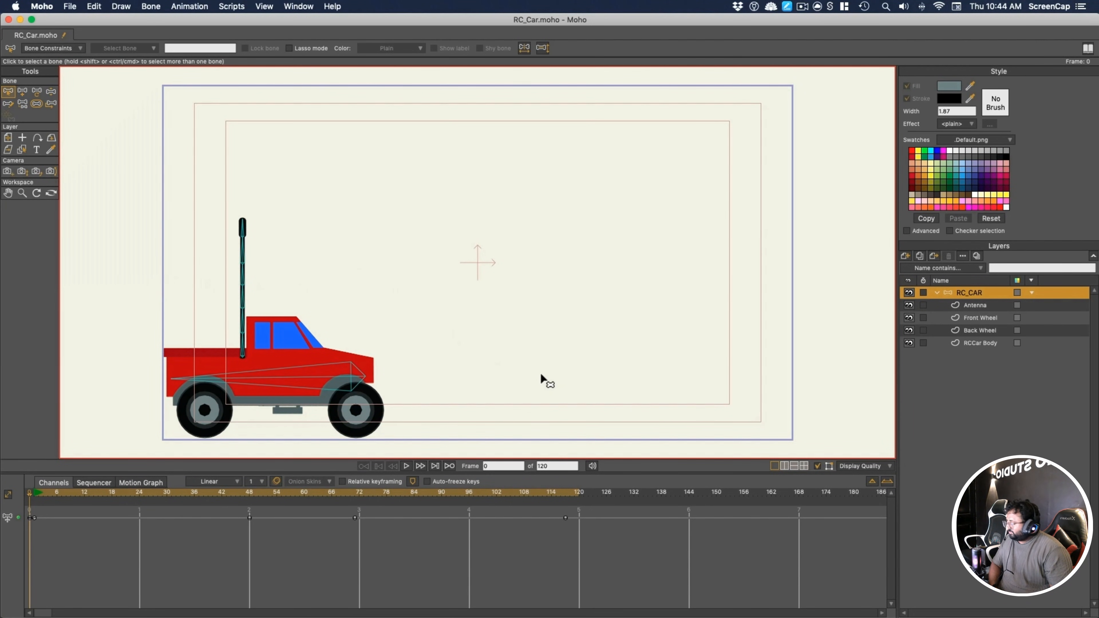
left_click(408, 466)
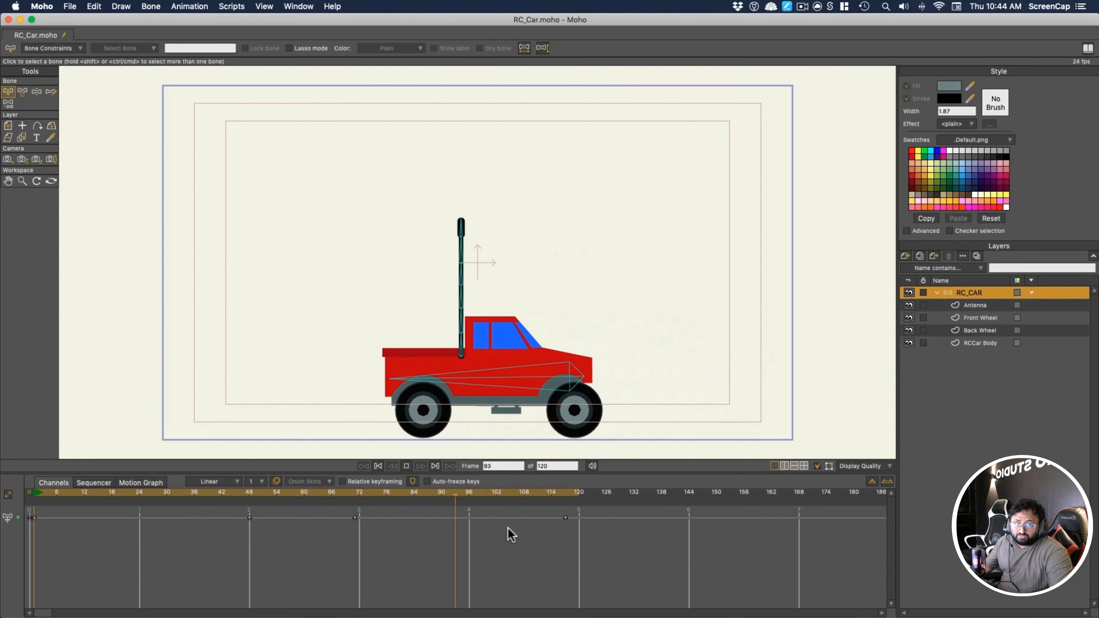
left_click(407, 466)
left_click_drag(204, 494, 32, 494)
Enable bone dynamics on all antenna bones with torque force 1, spring force 1.50 and damping force 0.20, and play the animation
scroll(220, 264, "up", 3)
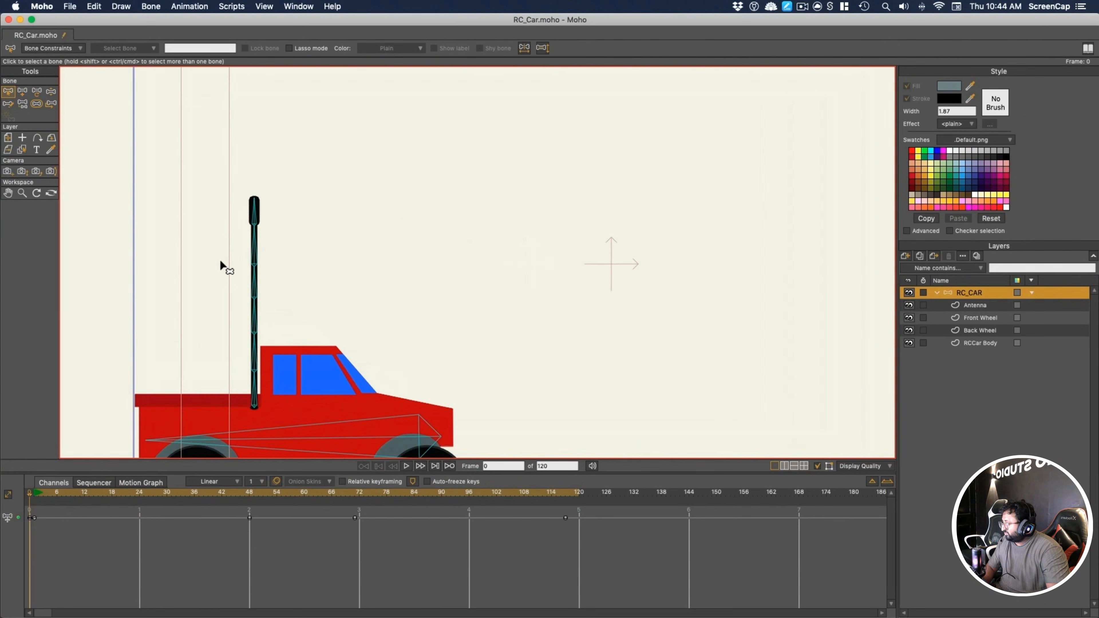
left_click_drag(219, 202, 258, 393)
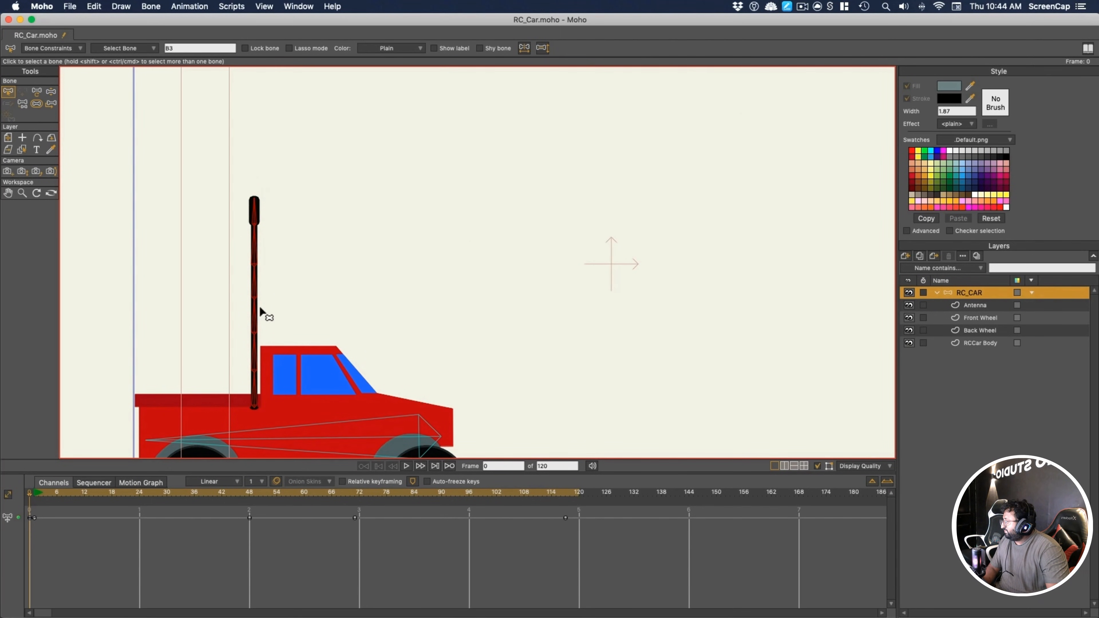
left_click(82, 48)
left_click(30, 245)
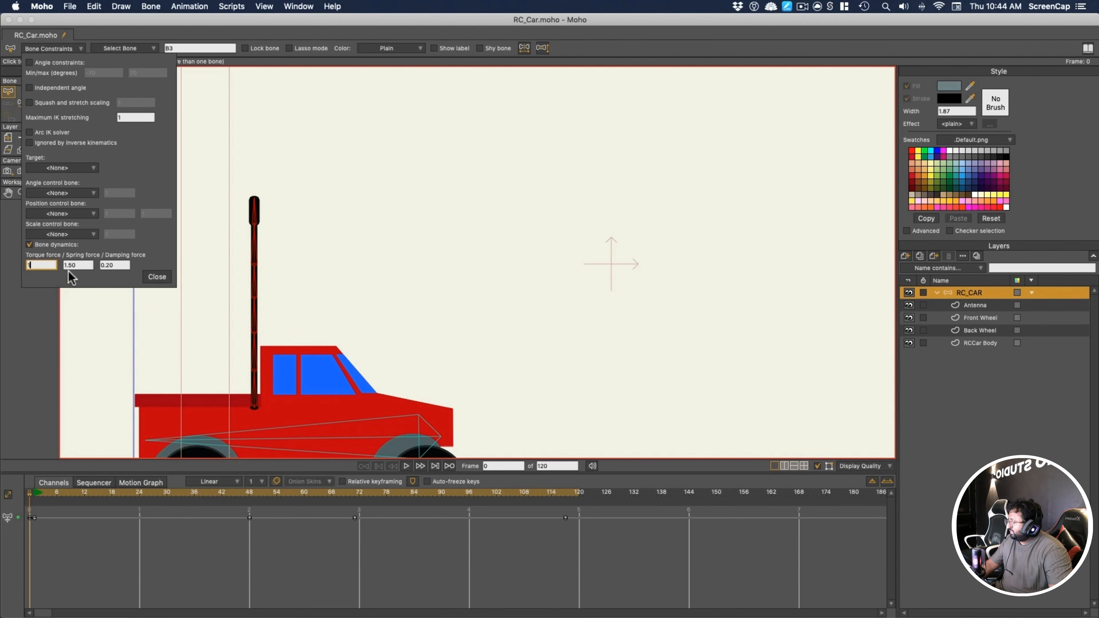
left_click(75, 265)
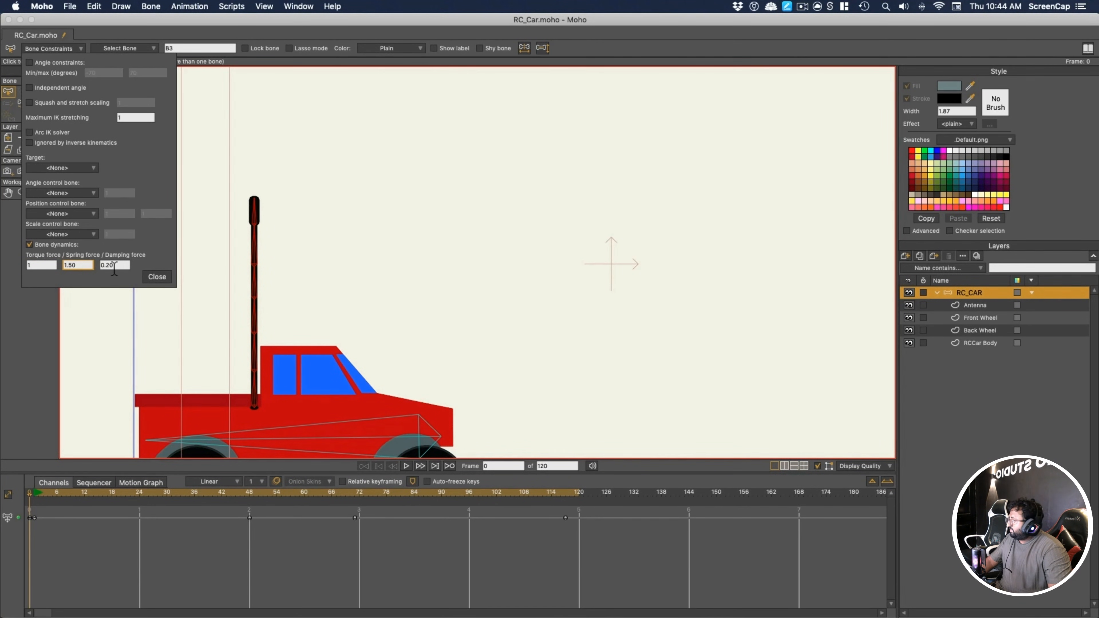
left_click(106, 266)
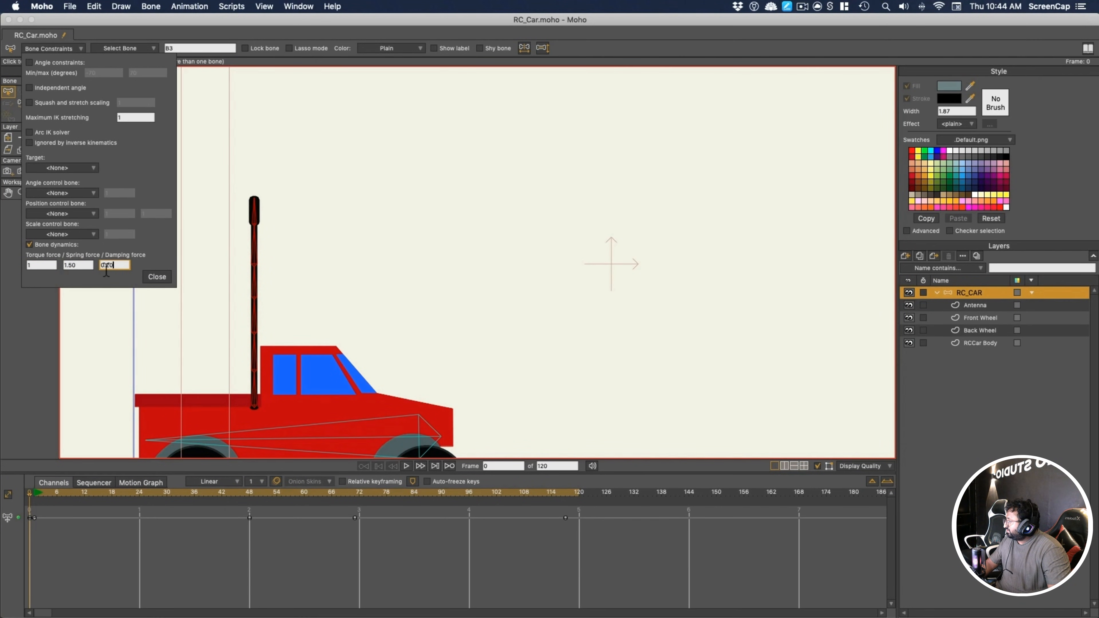
left_click(154, 276)
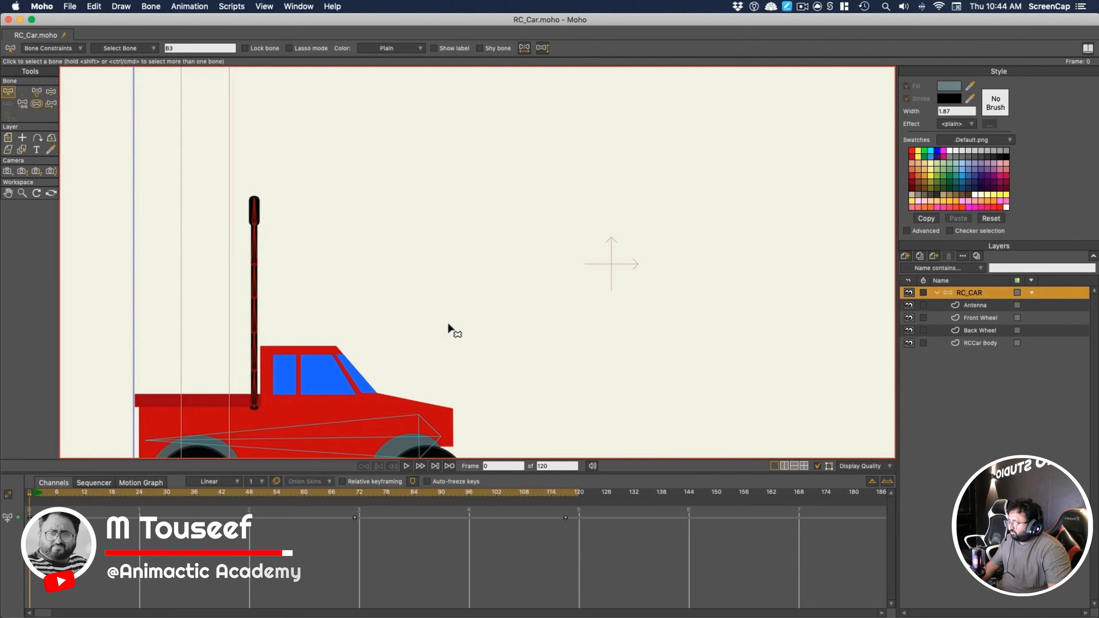
key("super+r")
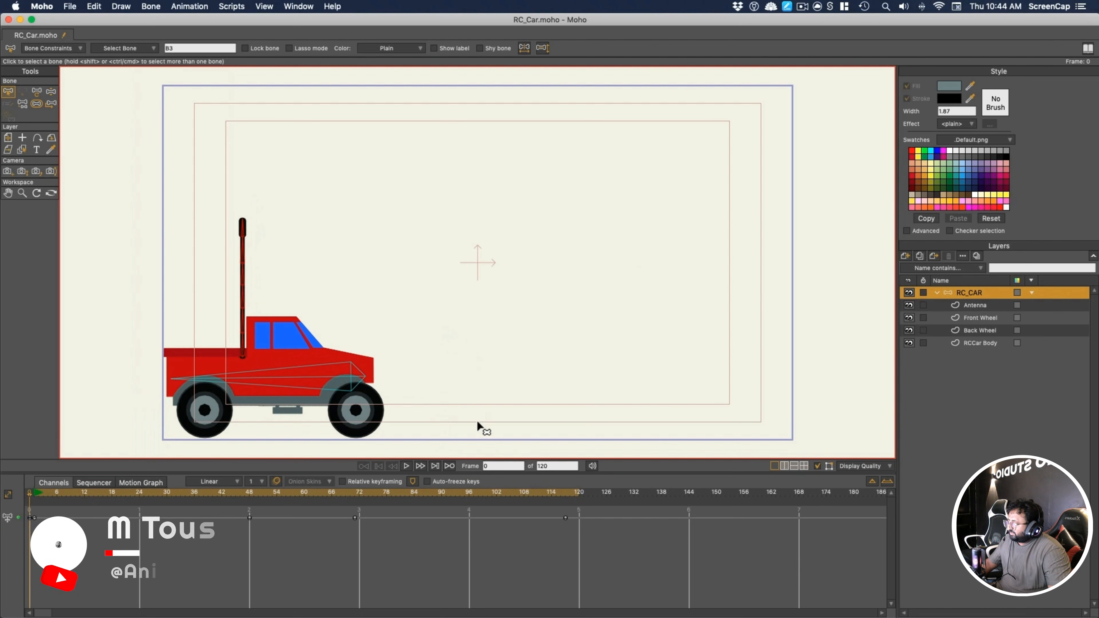
left_click(405, 465)
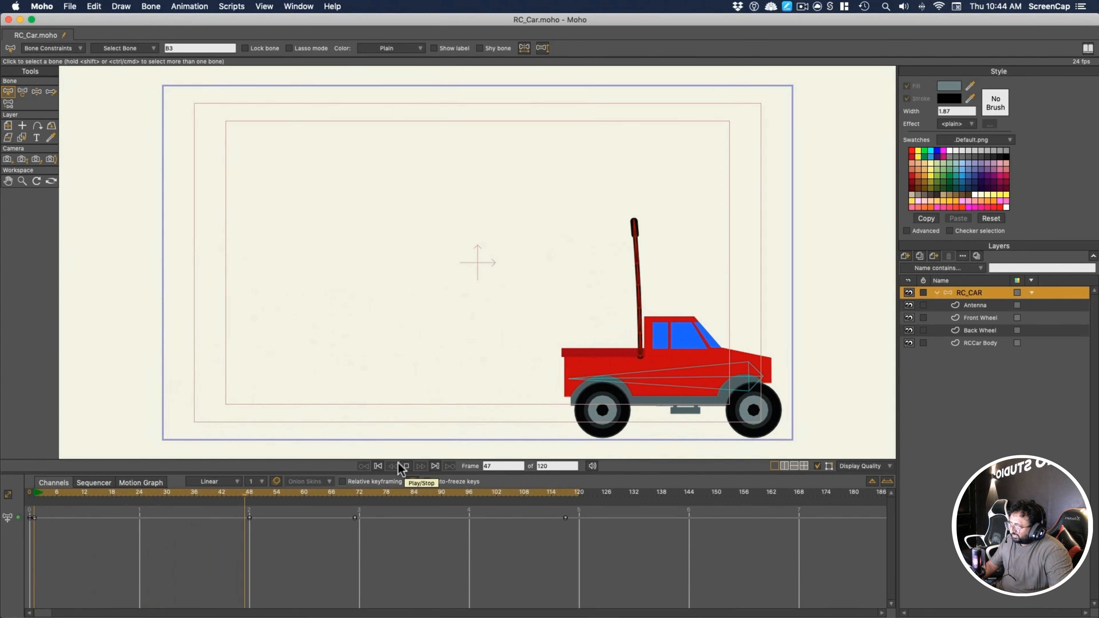